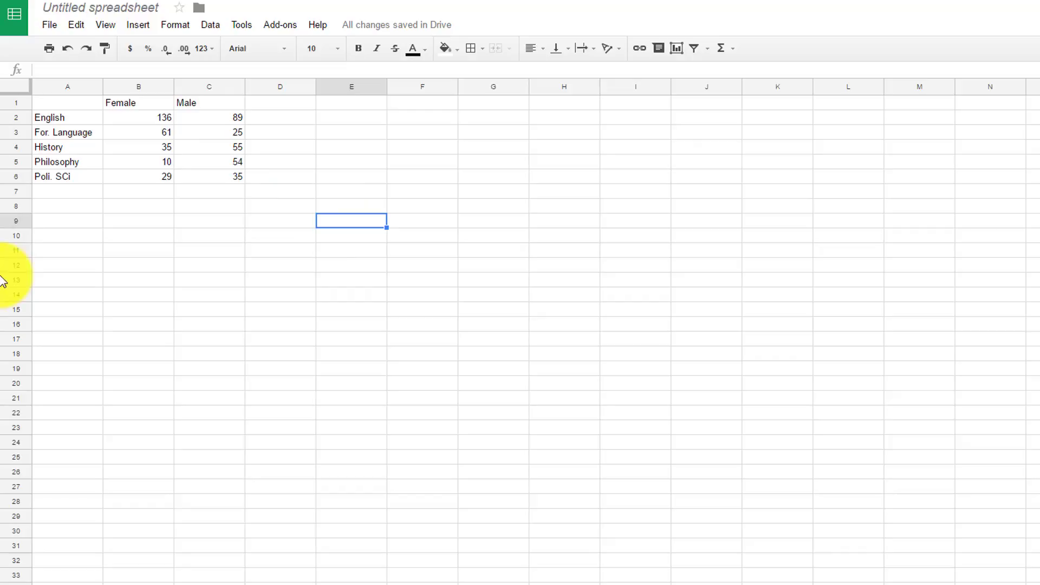
Bold the major names in A2:A6 and the Female and Male headers in B1:C1
{"action": "left_click_drag", "start_coordinate": [62, 116], "coordinate": [64, 177]}
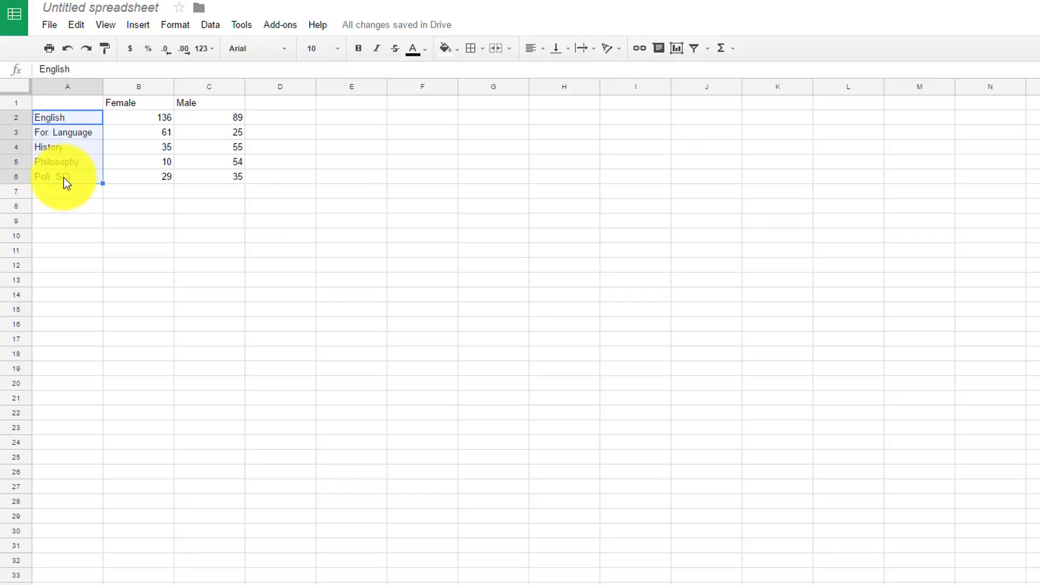
{"action": "key", "text": "ctrl+b"}
{"action": "left_click_drag", "start_coordinate": [120, 103], "coordinate": [197, 107]}
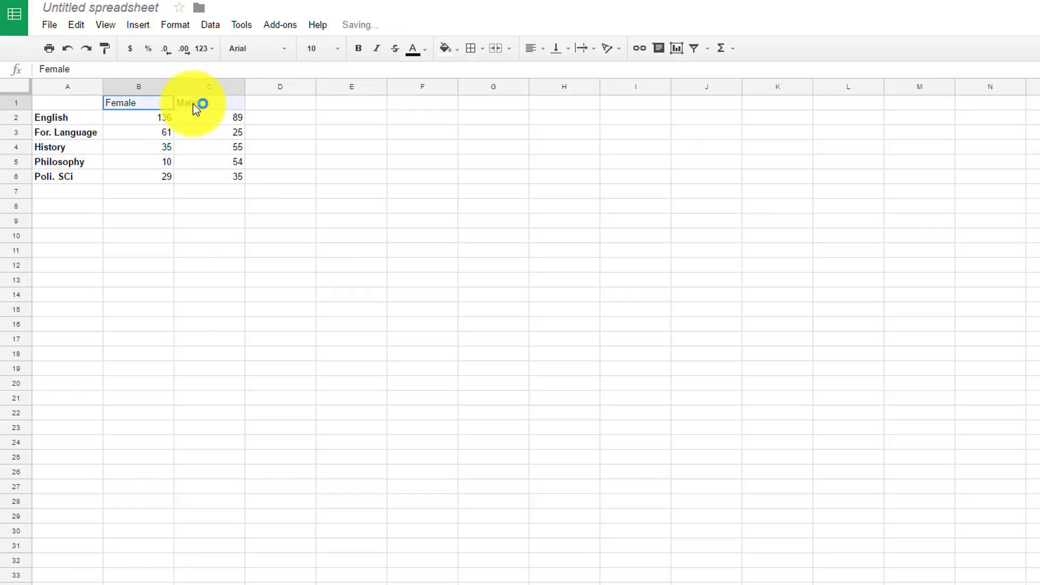
{"action": "key", "text": "ctrl+b"}
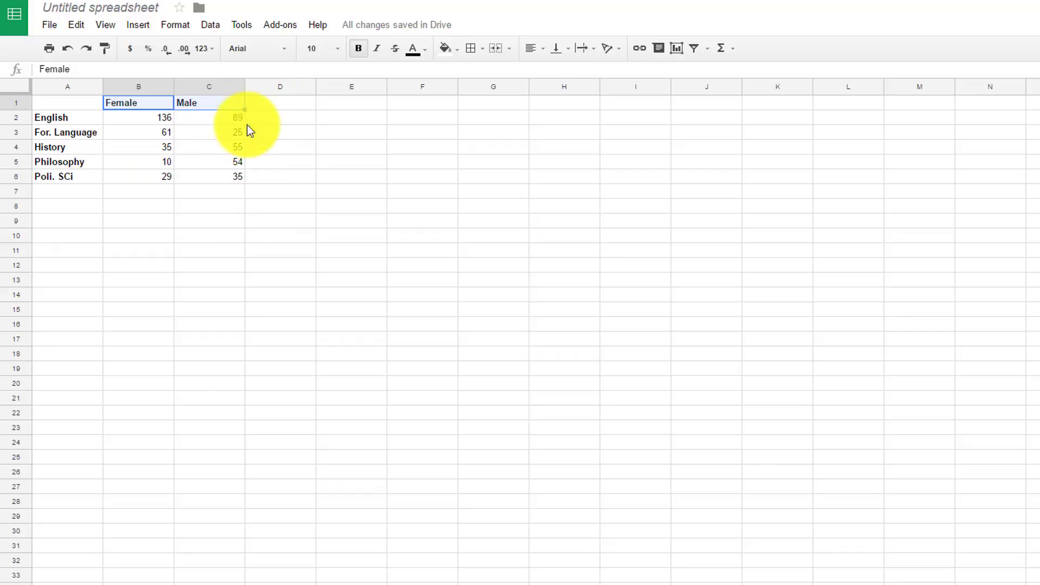
{"action": "left_click", "coordinate": [282, 124]}
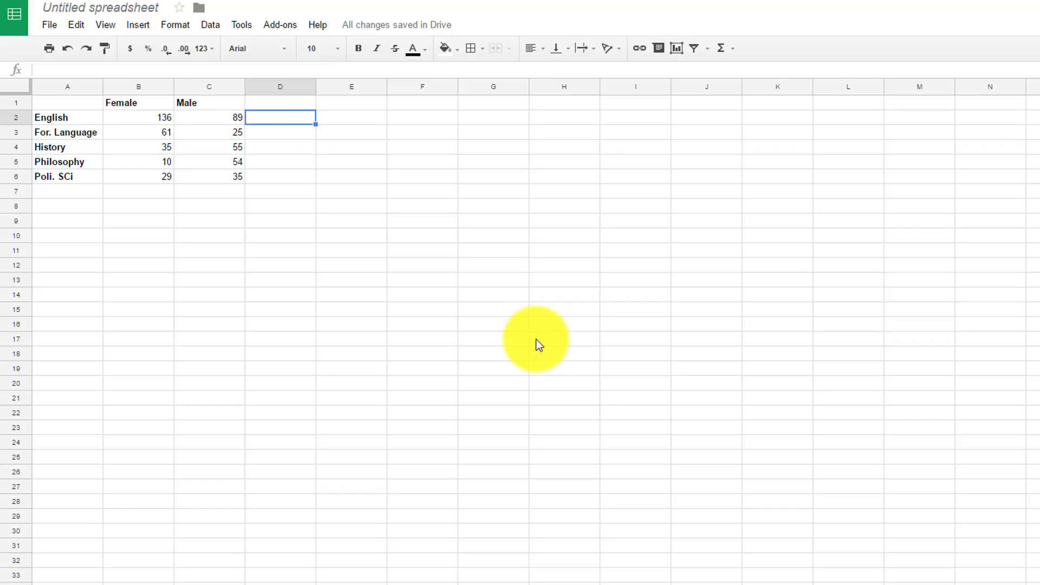
Enter =sum(B2:C2) in D2 and fill it down to D6, giving totals 225, 86, 90, 64, 64
{"action": "type", "text": "=sum("}
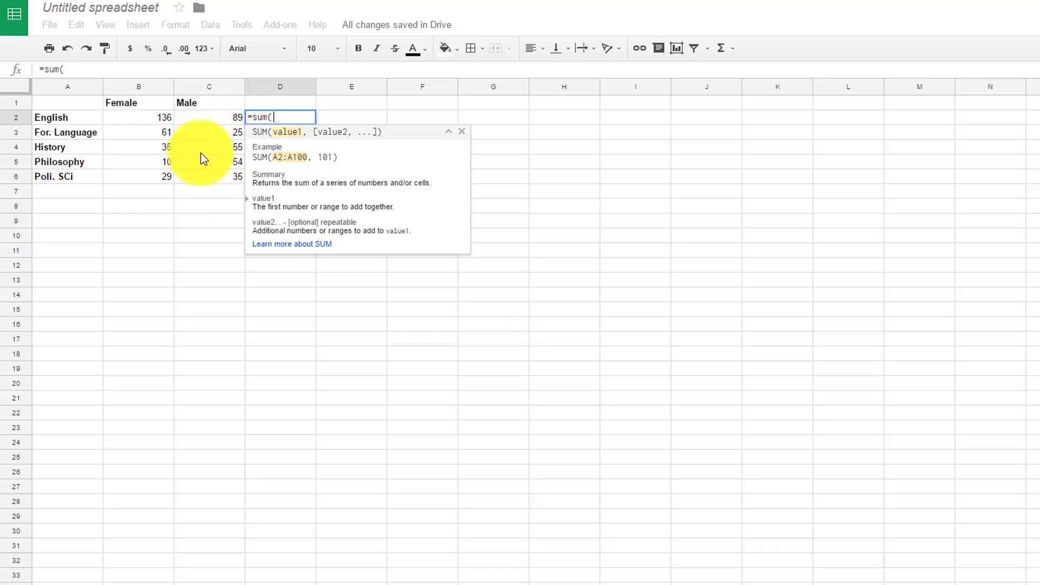
{"action": "left_click_drag", "start_coordinate": [158, 115], "coordinate": [229, 114]}
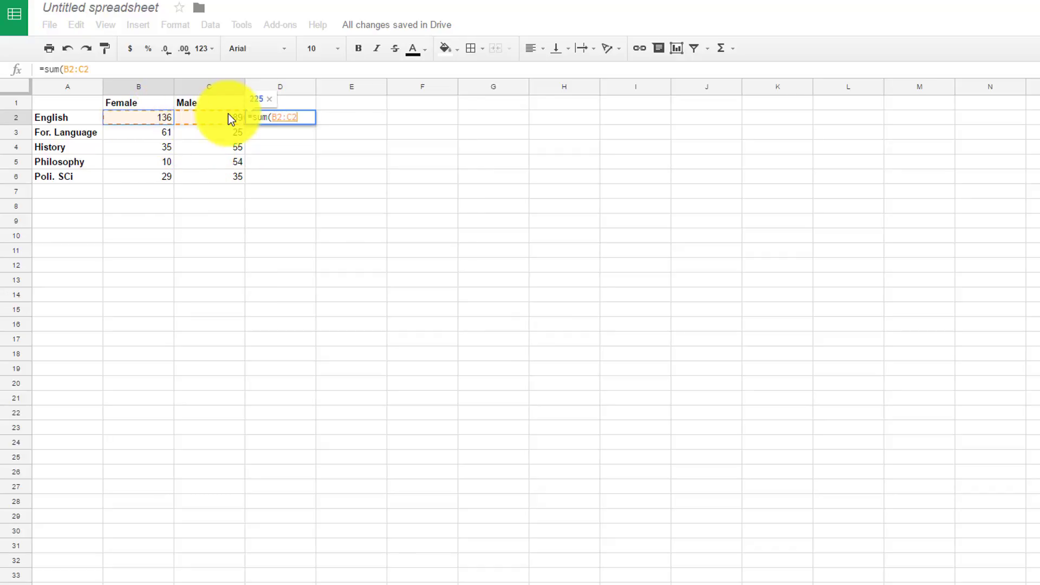
{"action": "type", "text": ")"}
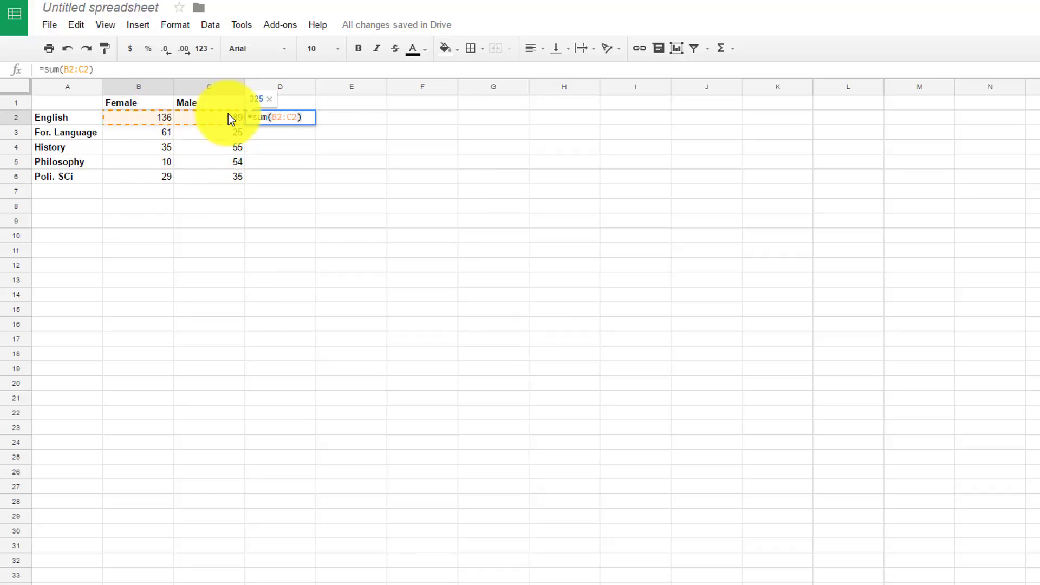
{"action": "key", "text": "Return"}
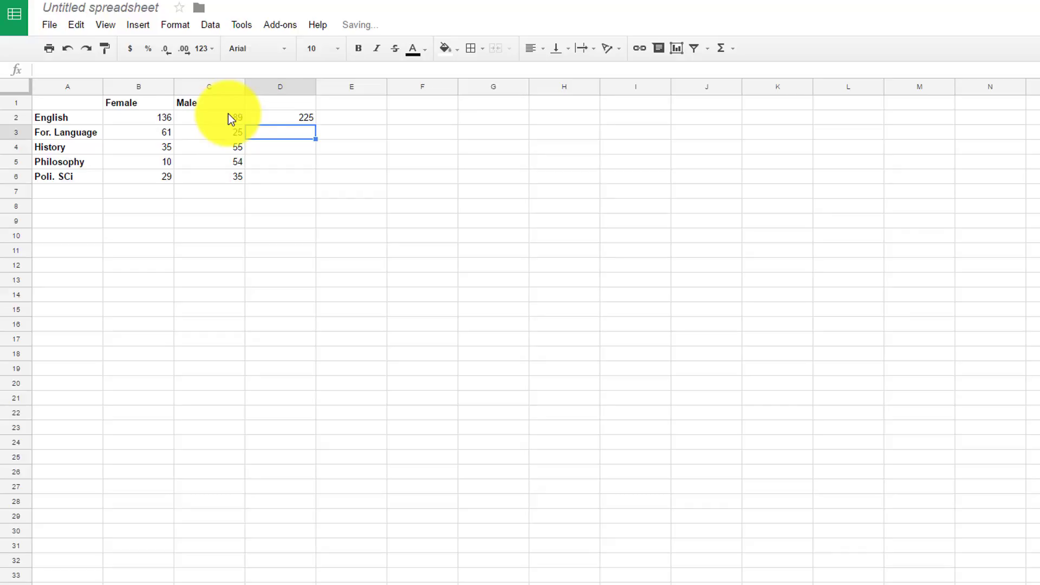
{"action": "left_click", "coordinate": [304, 121]}
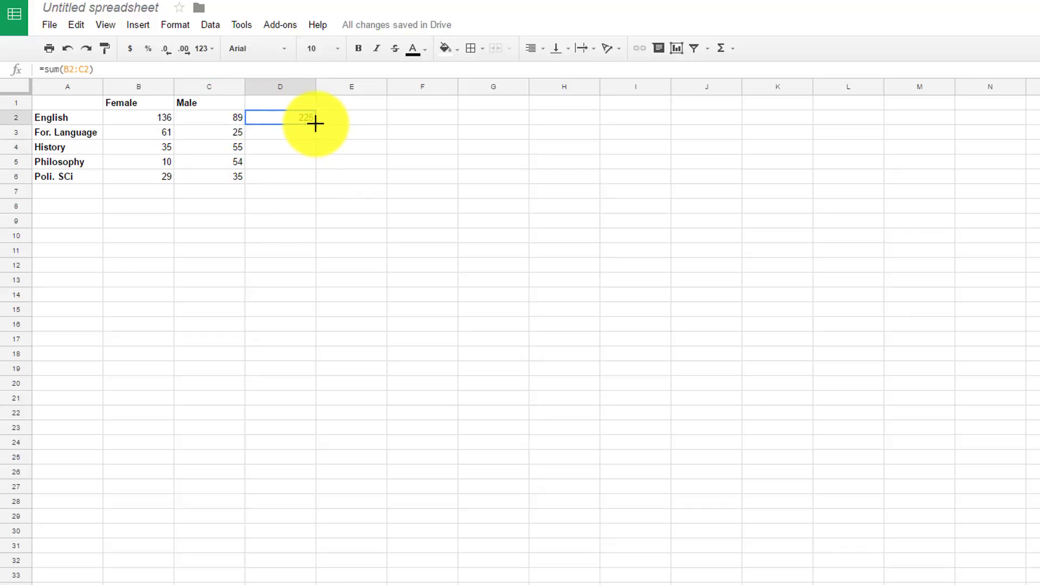
{"action": "left_click_drag", "start_coordinate": [315, 124], "coordinate": [312, 182]}
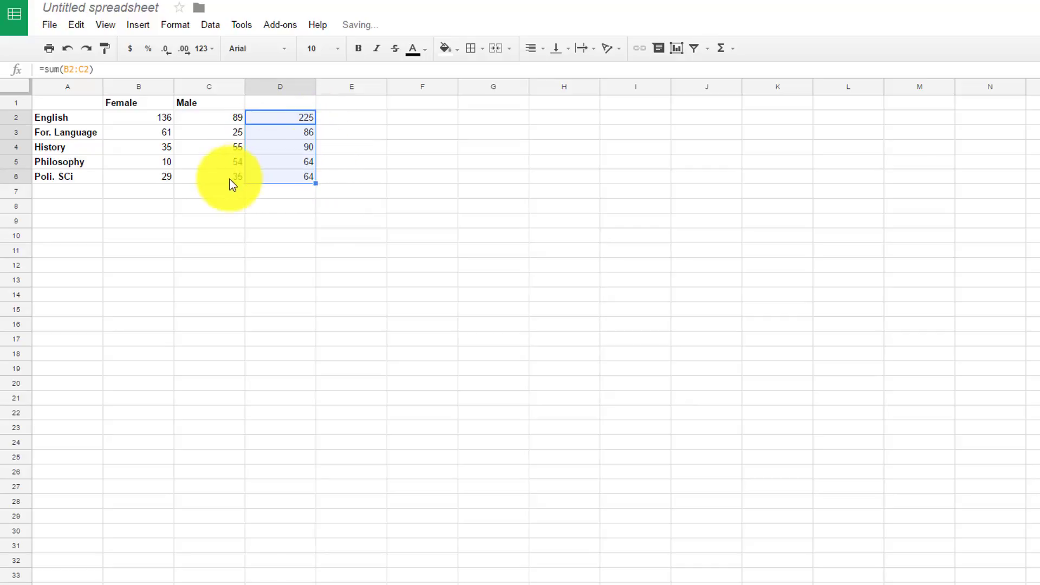
Label column D with the header Total in D1
{"action": "left_click", "coordinate": [277, 105]}
{"action": "type", "text": "T"}
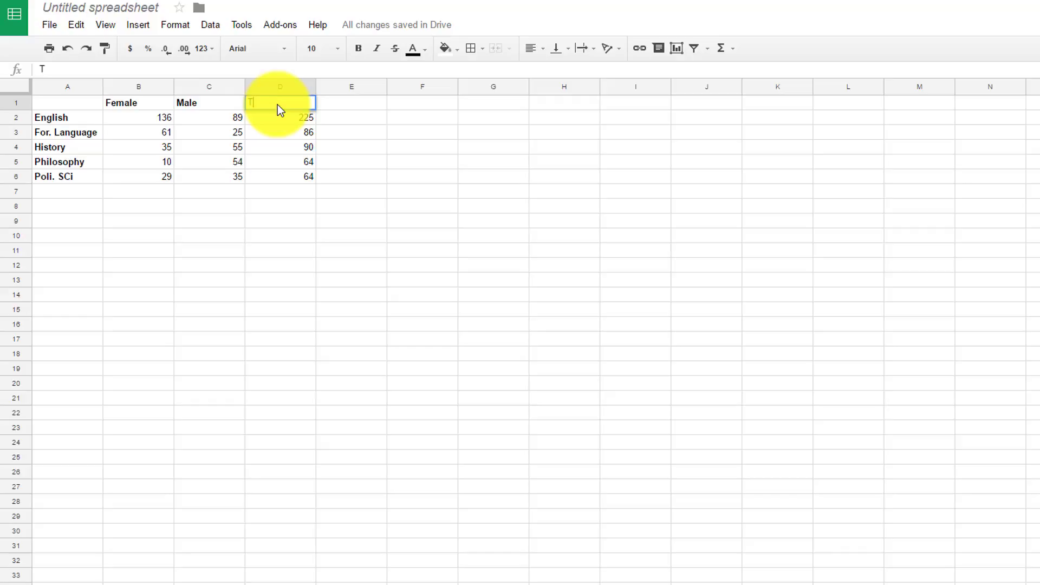
{"action": "type", "text": "otal"}
{"action": "key", "text": "Return"}
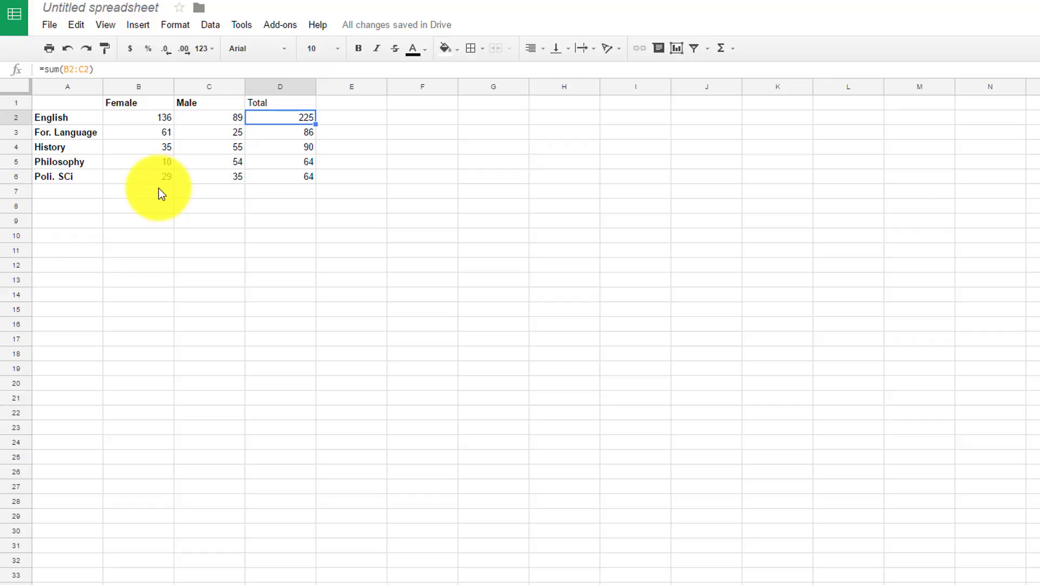
Label cell A7 as Total
{"action": "left_click", "coordinate": [88, 194]}
{"action": "type", "text": "To"}
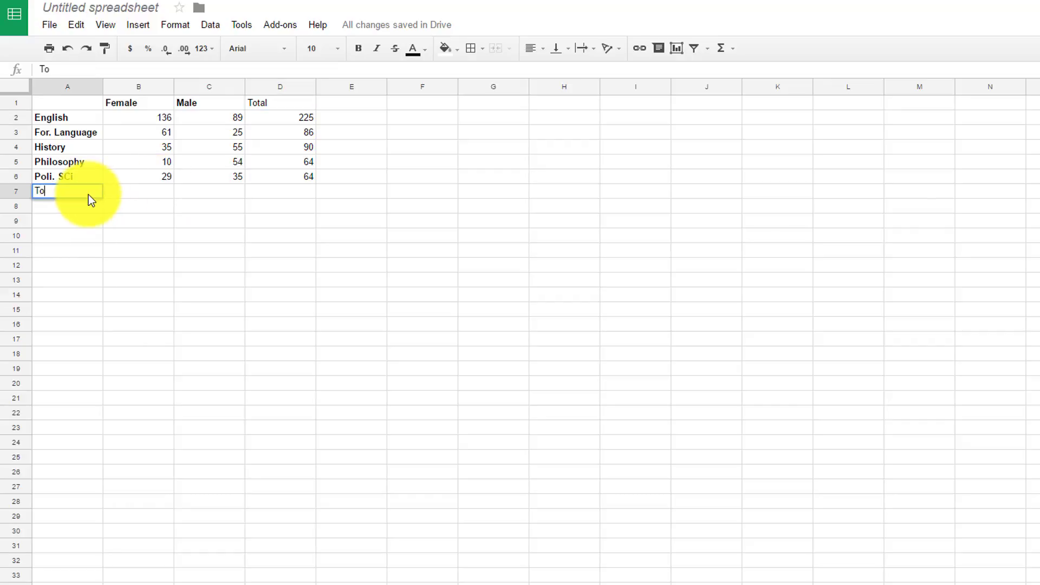
{"action": "type", "text": "tals"}
{"action": "key", "text": "BackSpace"}
{"action": "key", "text": "Return"}
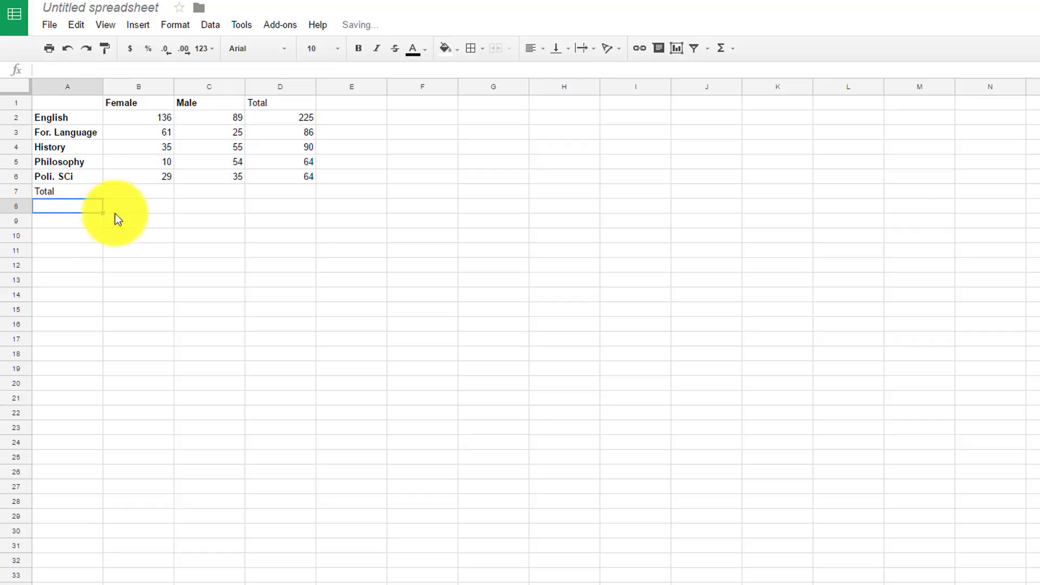
Enter =sum(B2:B6) in B7 and fill it right to D7, giving 271, 258 and 529
{"action": "left_click", "coordinate": [152, 189]}
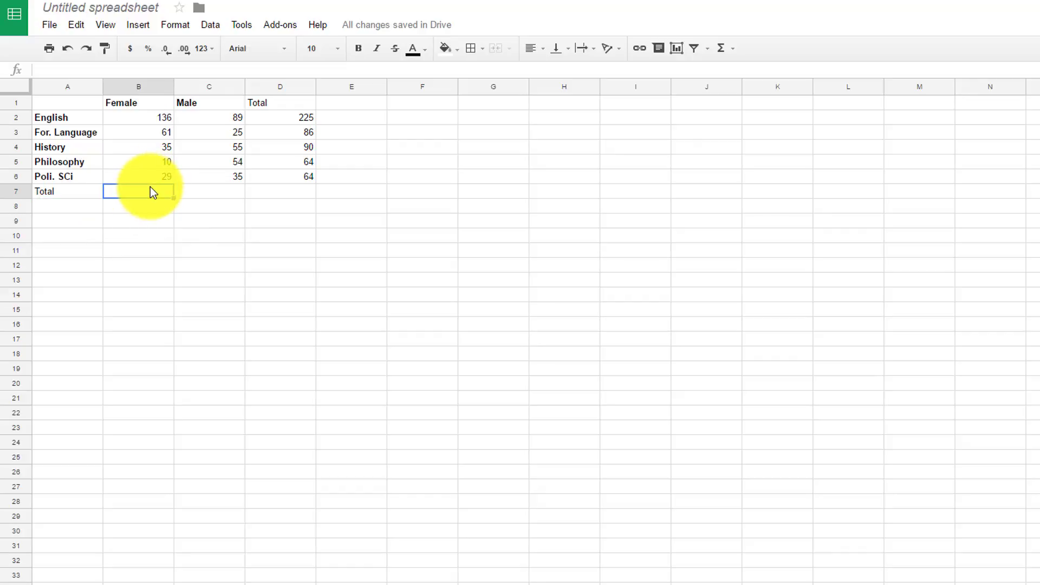
{"action": "type", "text": "=sum("}
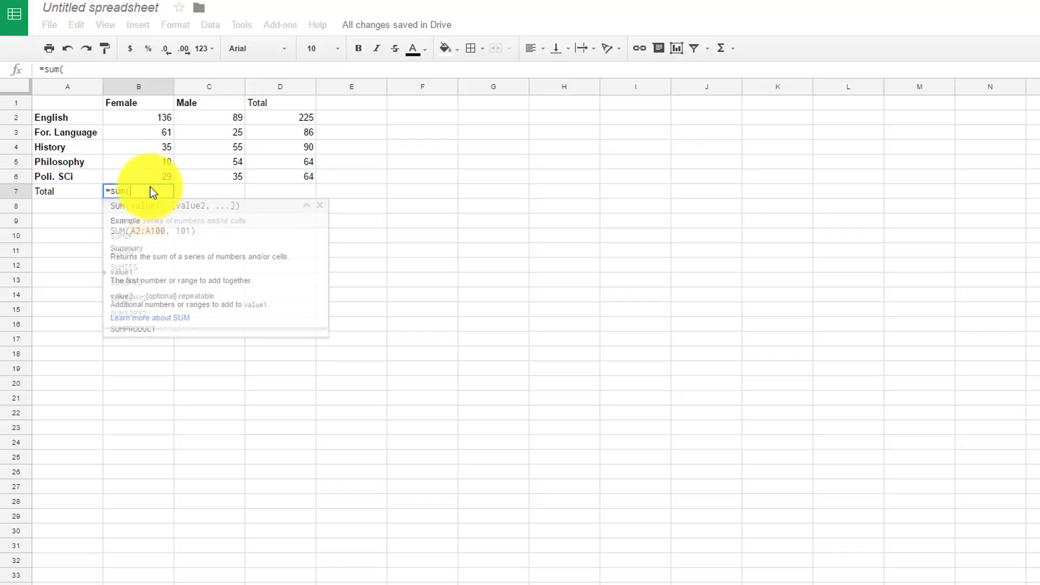
{"action": "left_click_drag", "start_coordinate": [165, 115], "coordinate": [157, 171]}
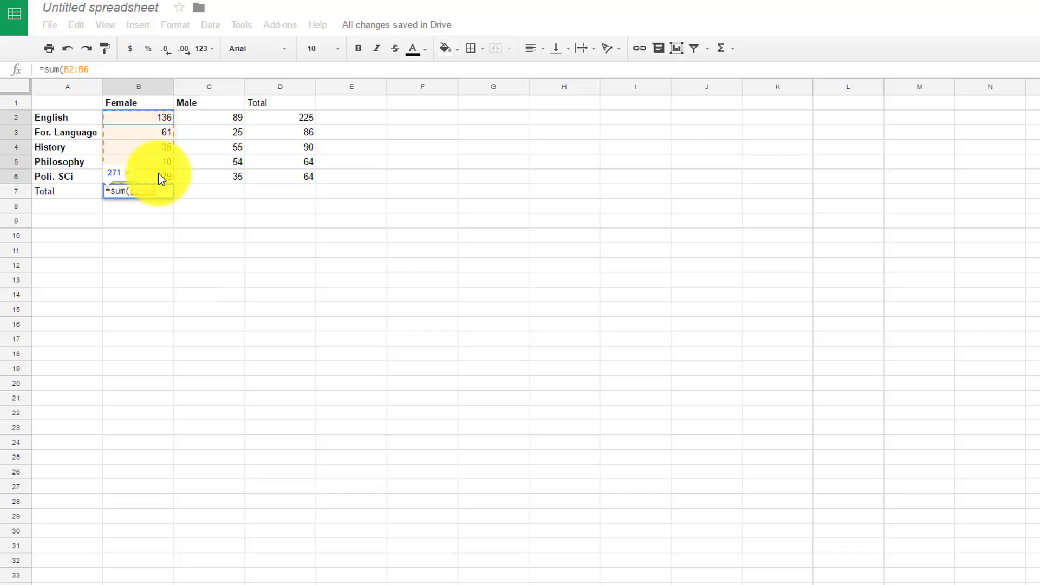
{"action": "key", "text": "Return"}
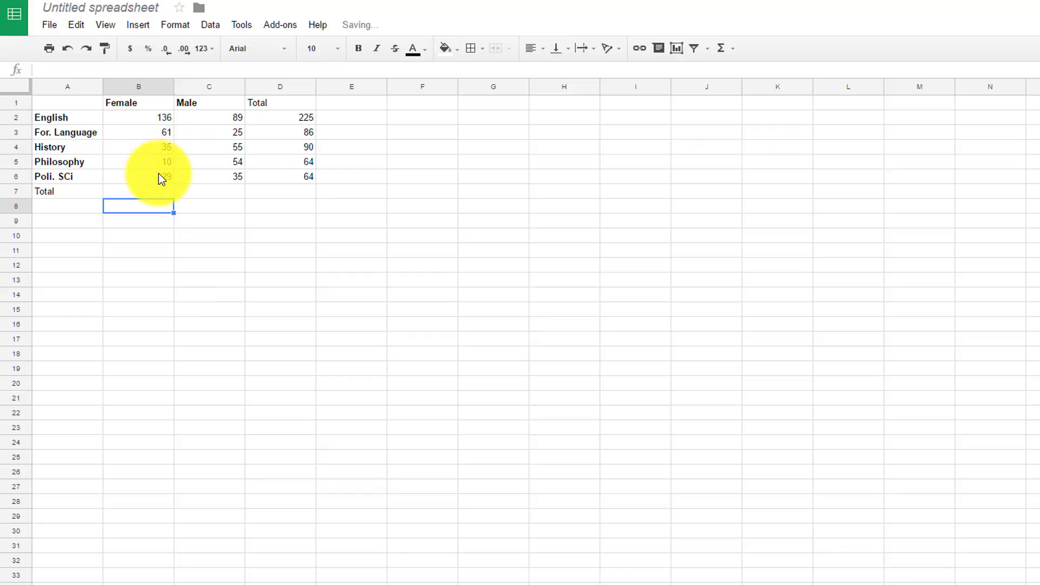
{"action": "left_click", "coordinate": [169, 194]}
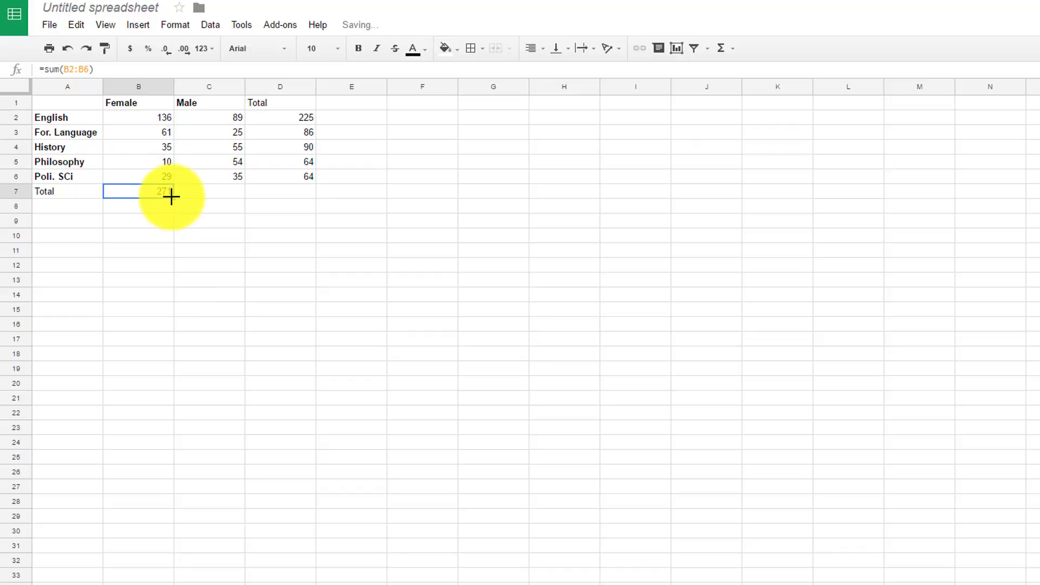
{"action": "left_click_drag", "start_coordinate": [174, 197], "coordinate": [293, 190]}
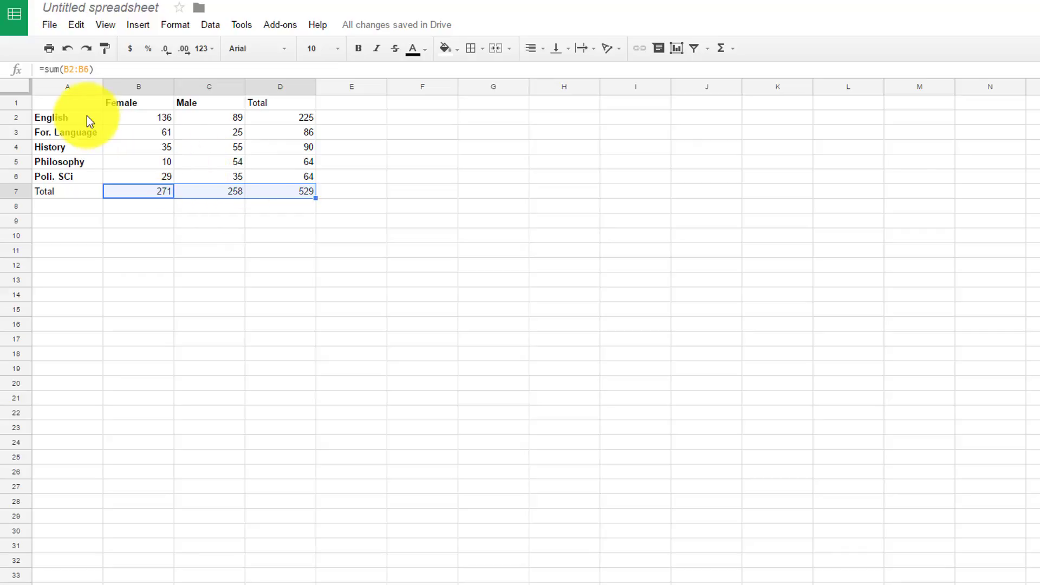
Add bottom borders under the header row A1:D1 and under the Poli. SCi row A6:D6
{"action": "left_click_drag", "start_coordinate": [66, 100], "coordinate": [298, 97]}
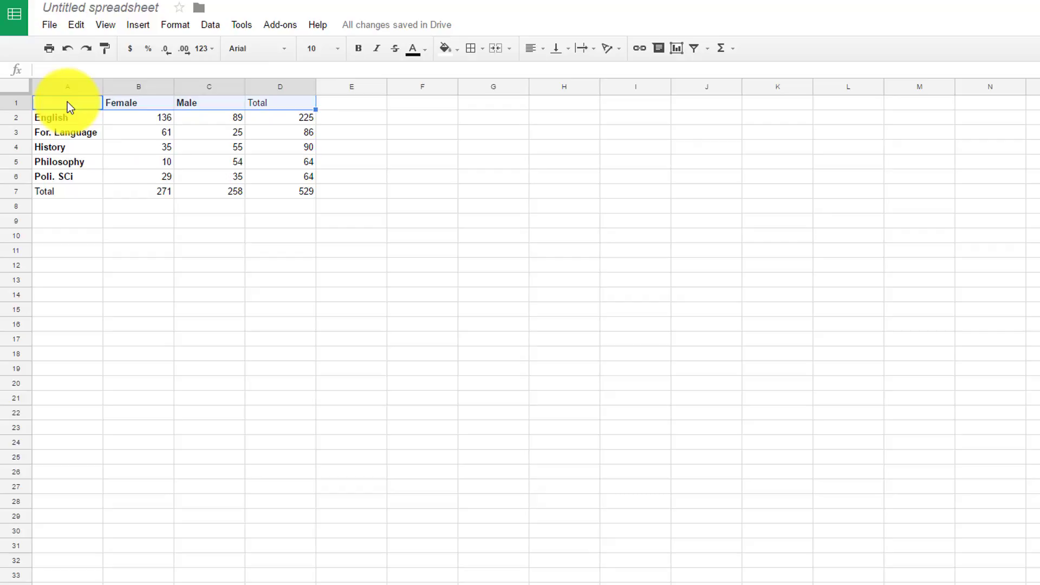
{"action": "left_click_drag", "start_coordinate": [67, 102], "coordinate": [278, 109]}
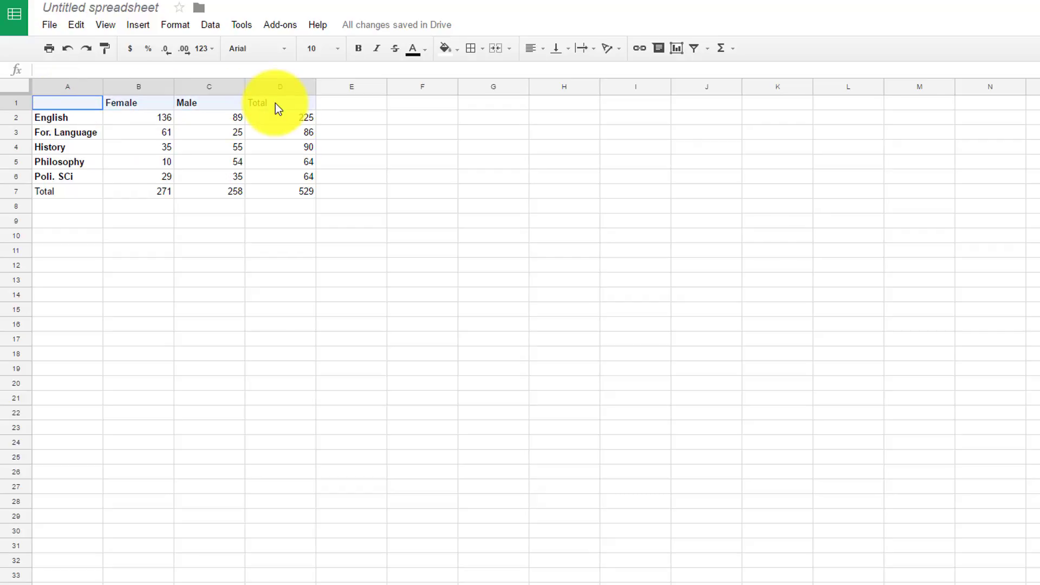
{"action": "left_click_drag", "start_coordinate": [67, 103], "coordinate": [308, 105]}
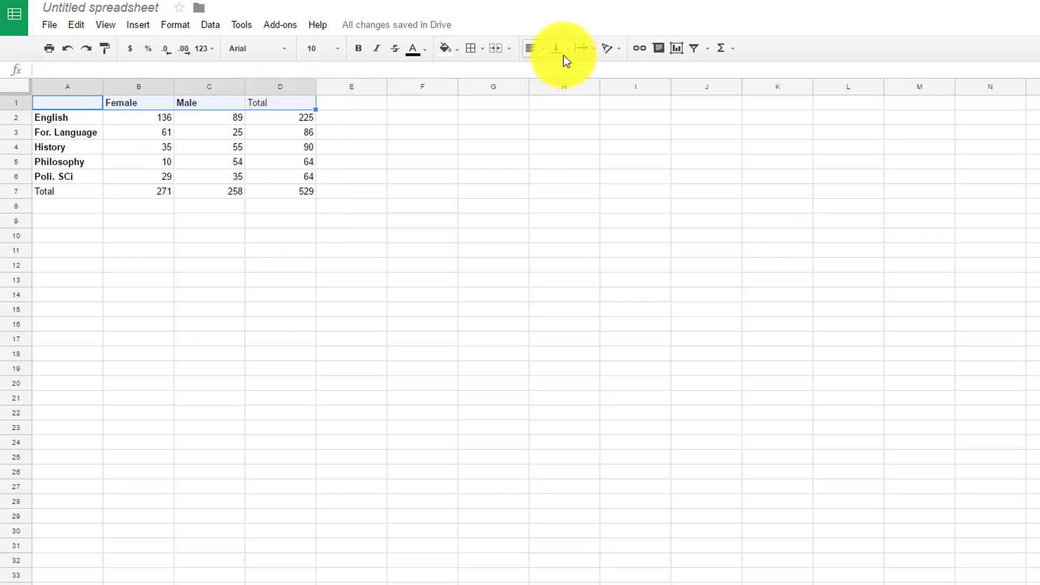
{"action": "left_click", "coordinate": [476, 50]}
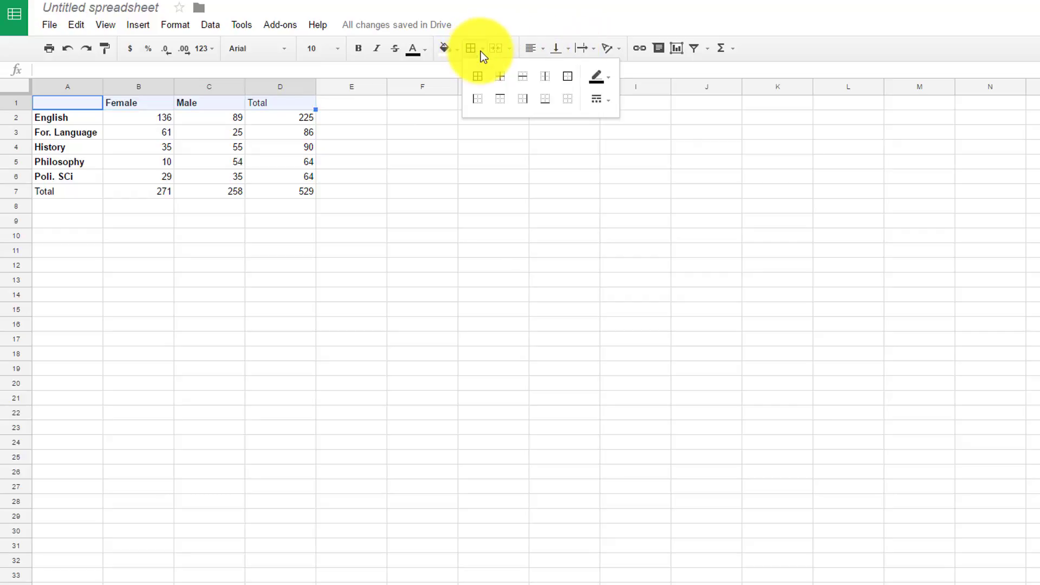
{"action": "left_click", "coordinate": [545, 99]}
{"action": "left_click", "coordinate": [55, 178]}
{"action": "left_click_drag", "start_coordinate": [210, 176], "coordinate": [309, 178]}
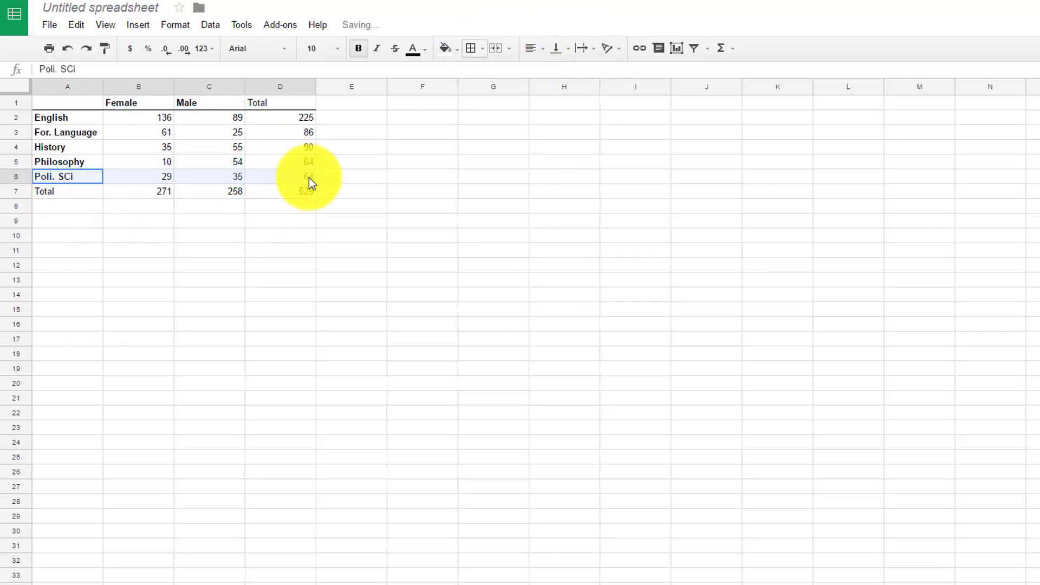
{"action": "left_click", "coordinate": [478, 50]}
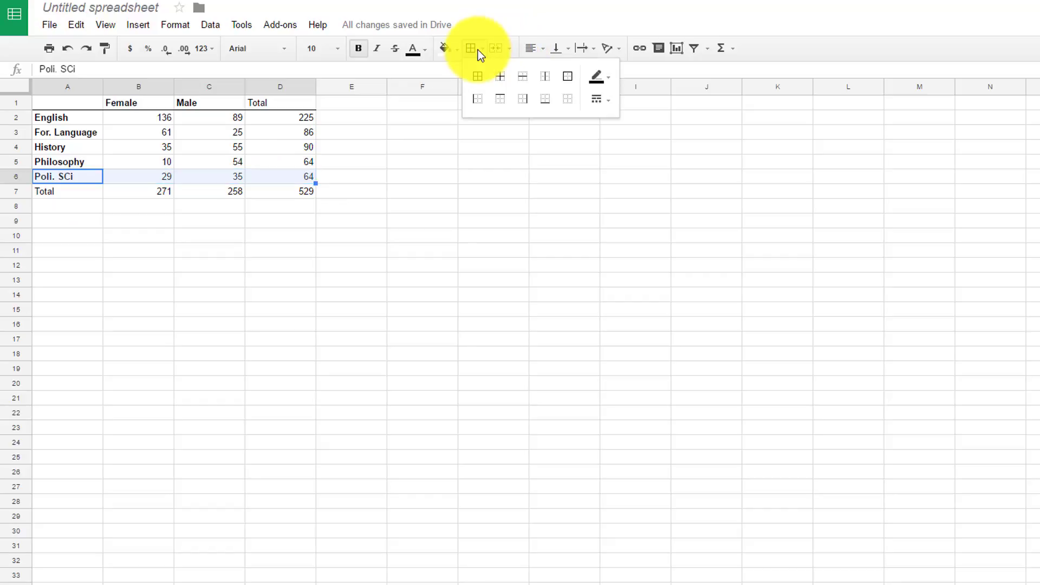
{"action": "left_click", "coordinate": [547, 101]}
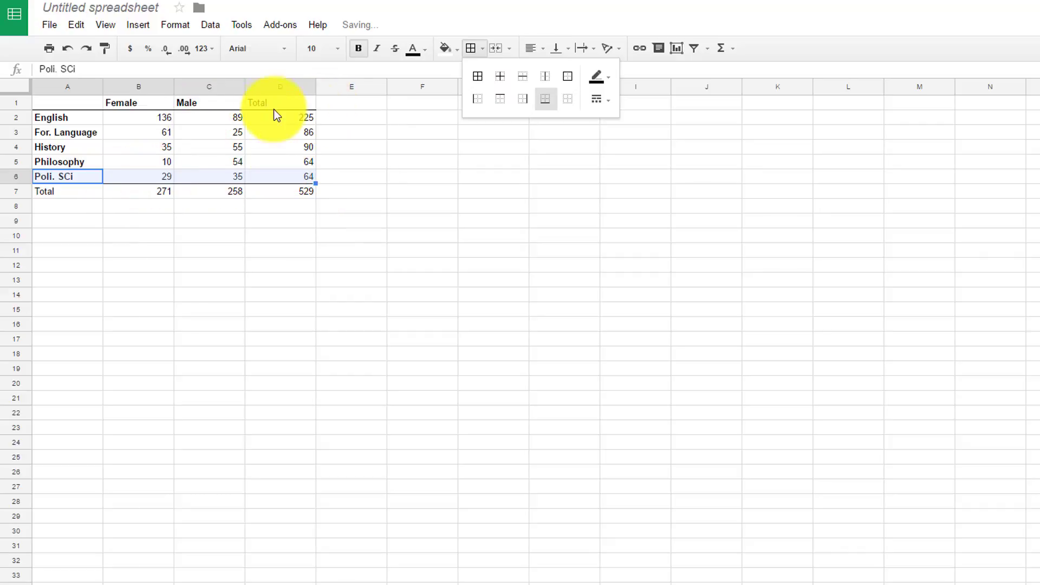
Add right borders to the Male column and the major labels in column A
{"action": "left_click_drag", "start_coordinate": [232, 105], "coordinate": [221, 197]}
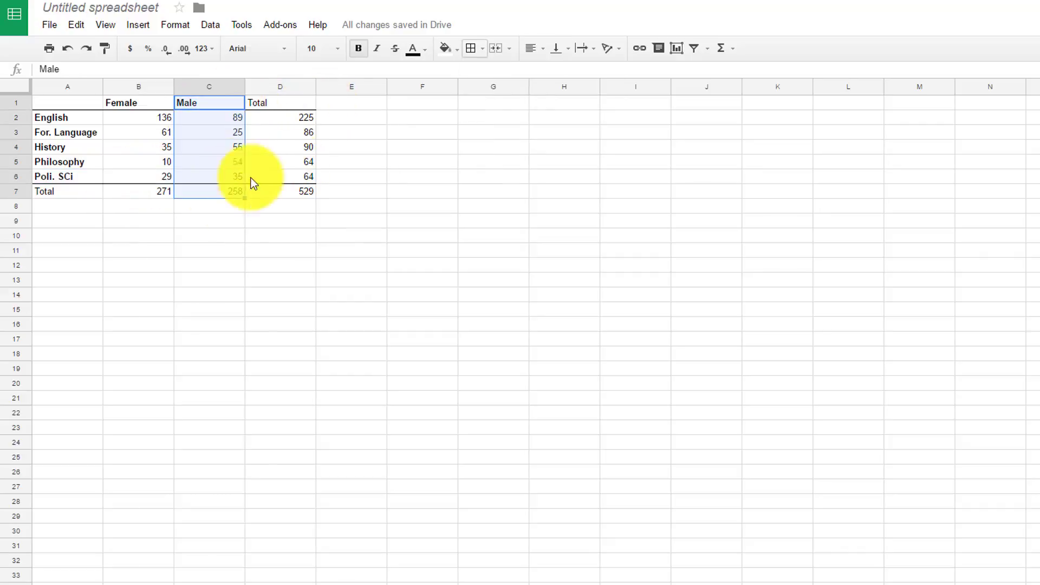
{"action": "left_click", "coordinate": [484, 51]}
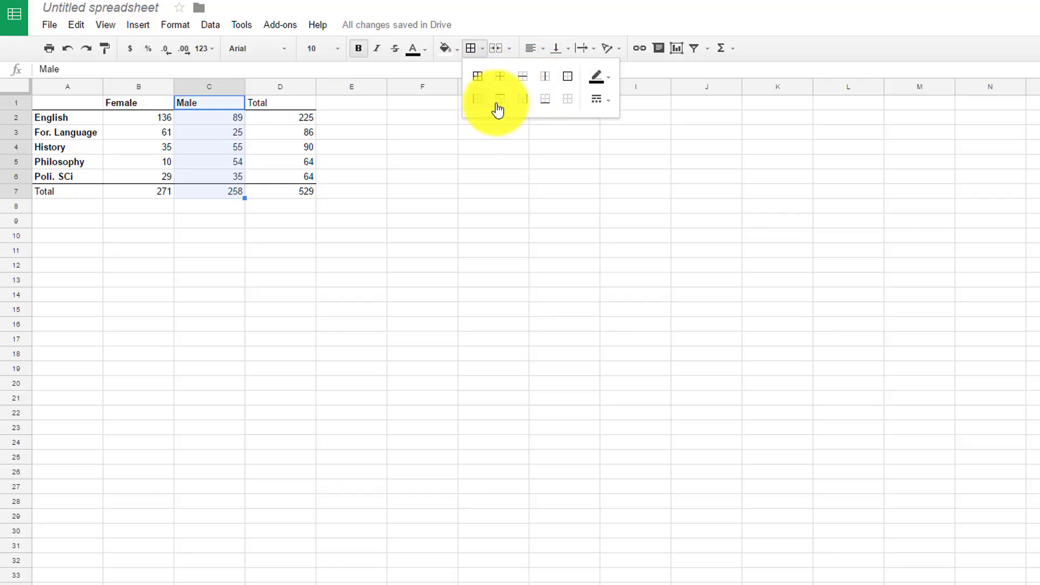
{"action": "left_click", "coordinate": [524, 101]}
{"action": "left_click_drag", "start_coordinate": [83, 103], "coordinate": [91, 193]}
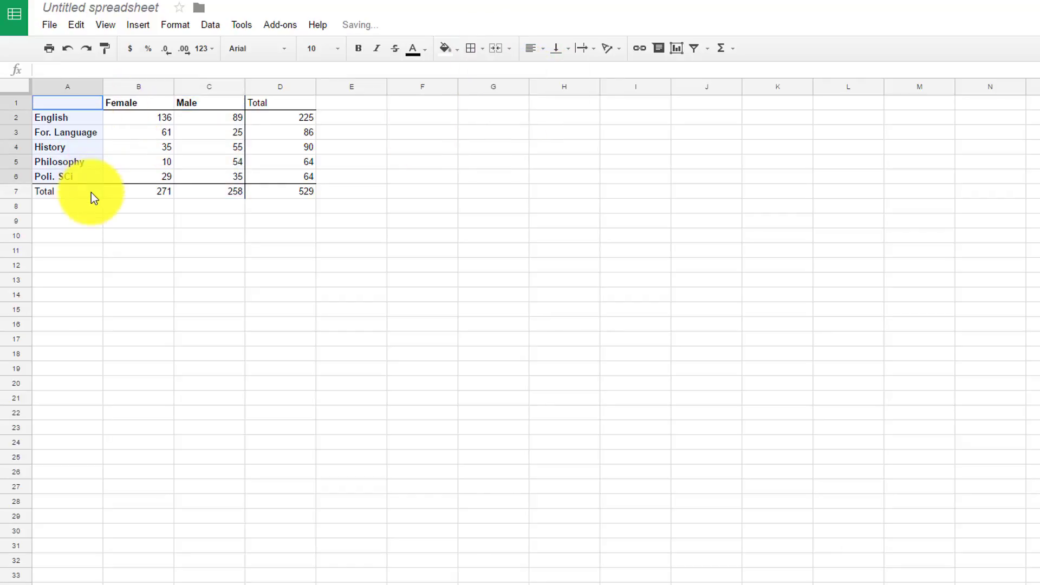
{"action": "left_click", "coordinate": [479, 51]}
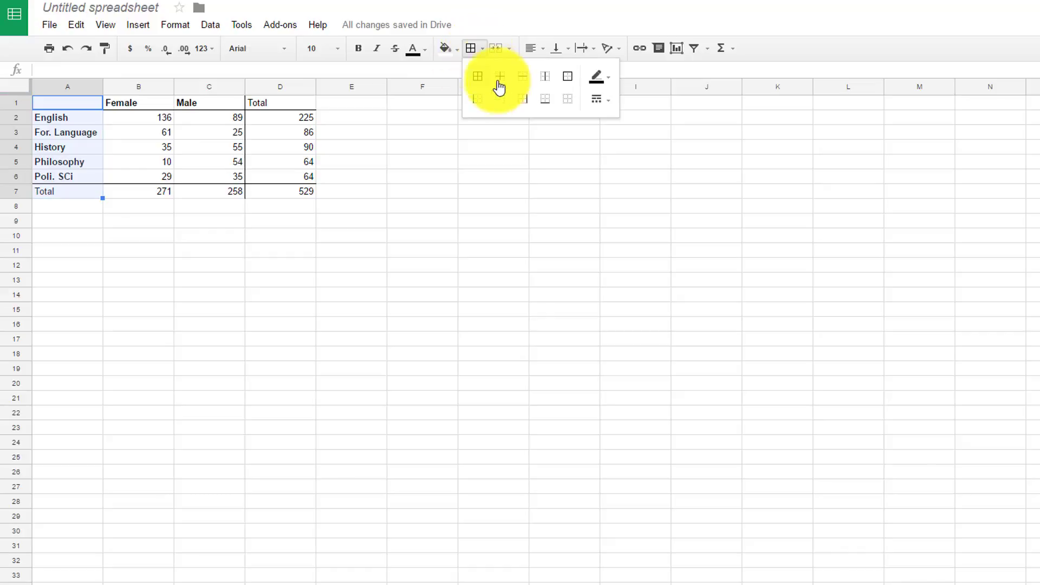
{"action": "left_click", "coordinate": [523, 106]}
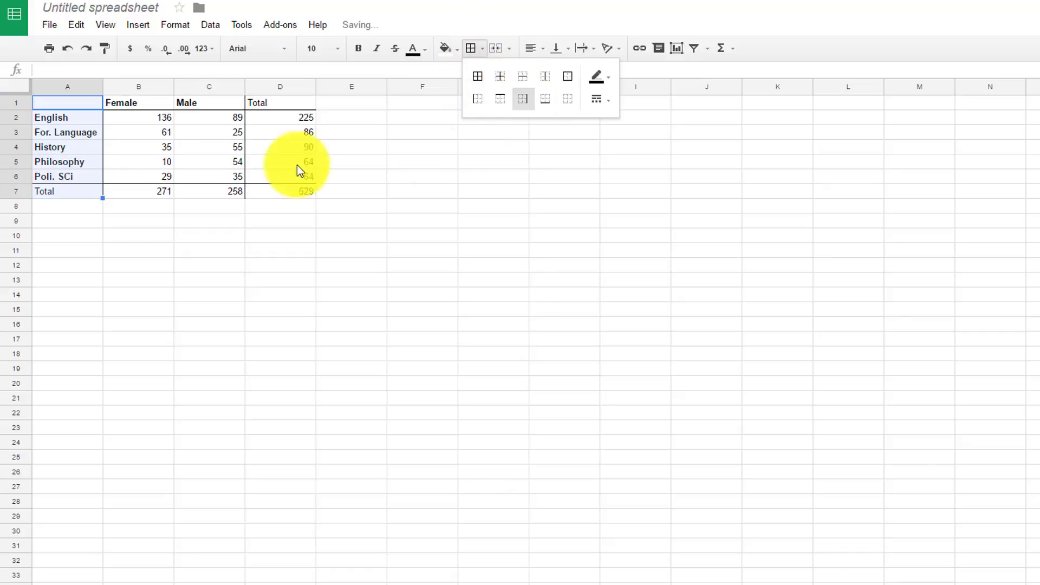
{"action": "left_click", "coordinate": [396, 267]}
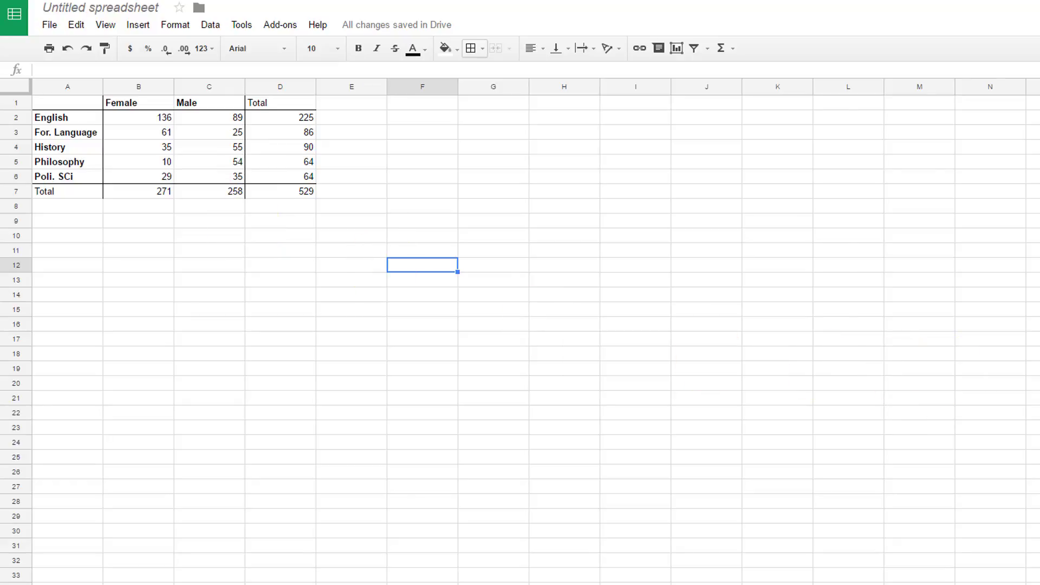
Enter the heading '% of students' in cell E1
{"action": "key", "text": "ctrl+Up"}
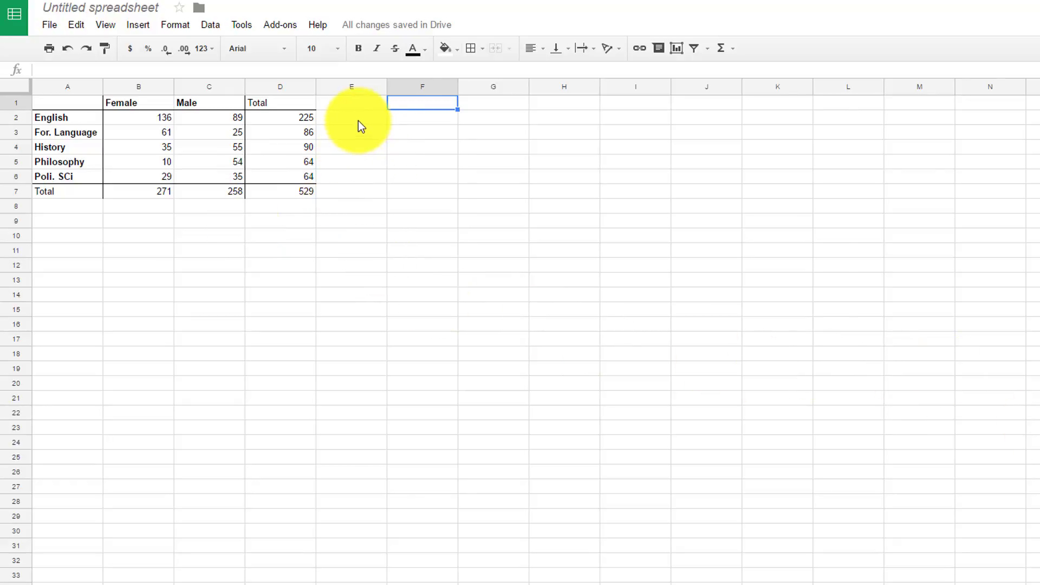
{"action": "left_click", "coordinate": [350, 116]}
{"action": "left_click", "coordinate": [355, 108]}
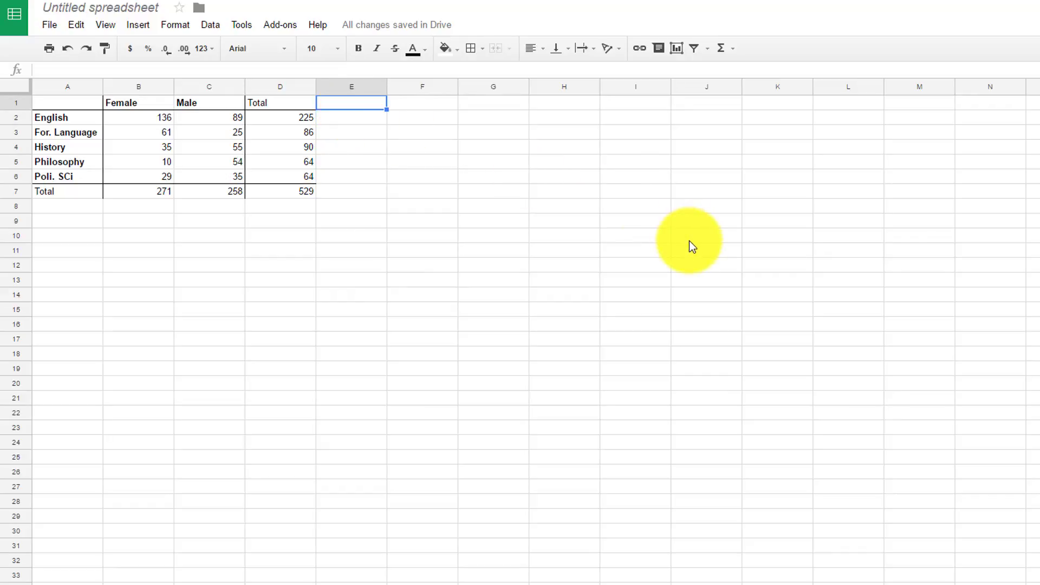
{"action": "type", "text": "% of "}
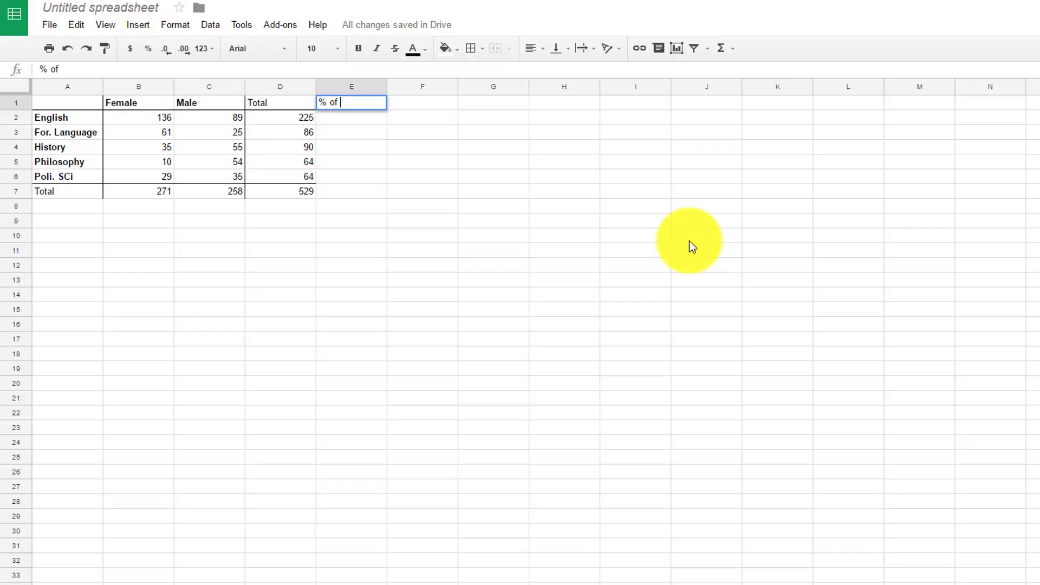
{"action": "type", "text": "students are taking e"}
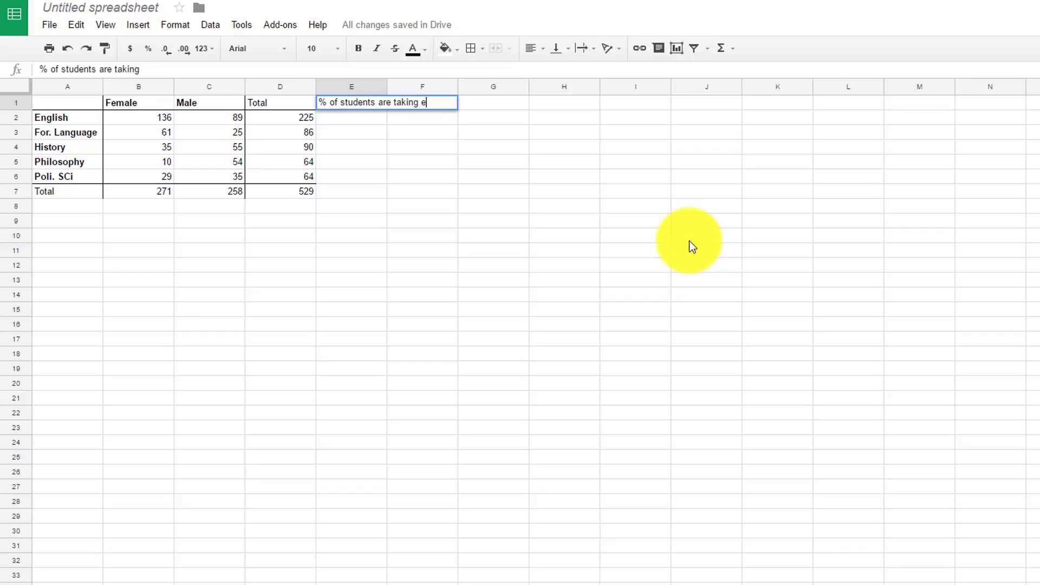
{"action": "type", "text": "ach major"}
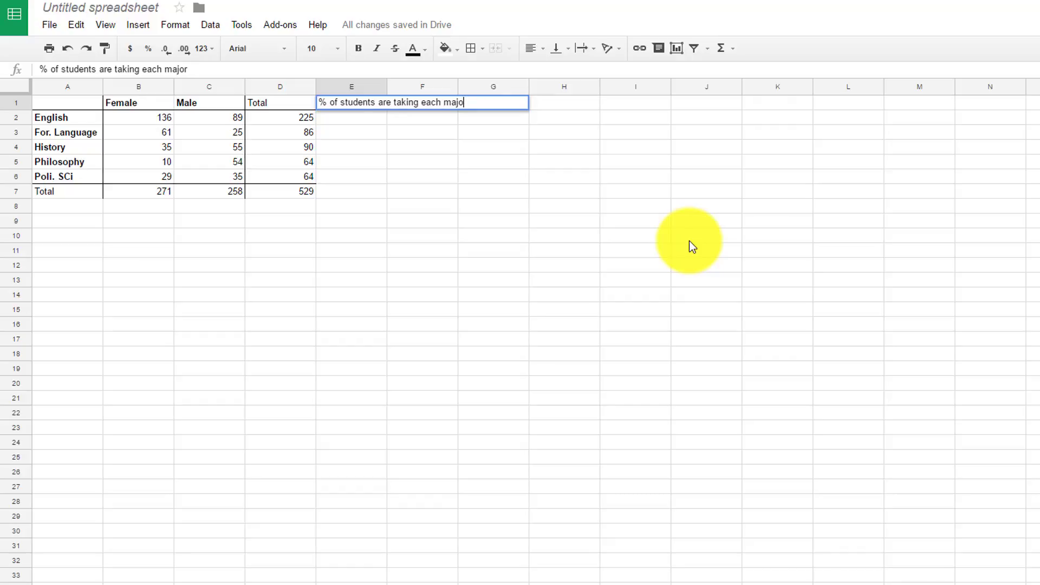
{"action": "key", "text": "BackSpace"}
{"action": "key", "text": "BackSpace"}
{"action": "key", "text": "BackSpace"}
{"action": "key", "text": "BackSpace"}
{"action": "key", "text": "BackSpace"}
{"action": "key", "text": "BackSpace"}
{"action": "key", "text": "BackSpace"}
{"action": "key", "text": "BackSpace"}
{"action": "key", "text": "BackSpace"}
{"action": "key", "text": "BackSpace"}
{"action": "key", "text": "BackSpace"}
{"action": "key", "text": "BackSpace"}
{"action": "key", "text": "BackSpace"}
{"action": "key", "text": "BackSpace"}
{"action": "key", "text": "BackSpace"}
{"action": "key", "text": "BackSpace"}
{"action": "key", "text": "BackSpace"}
{"action": "key", "text": "BackSpace"}
{"action": "key", "text": "BackSpace"}
{"action": "key", "text": "BackSpace"}
{"action": "key", "text": "BackSpace"}
{"action": "key", "text": "BackSpace"}
{"action": "key", "text": "Return"}
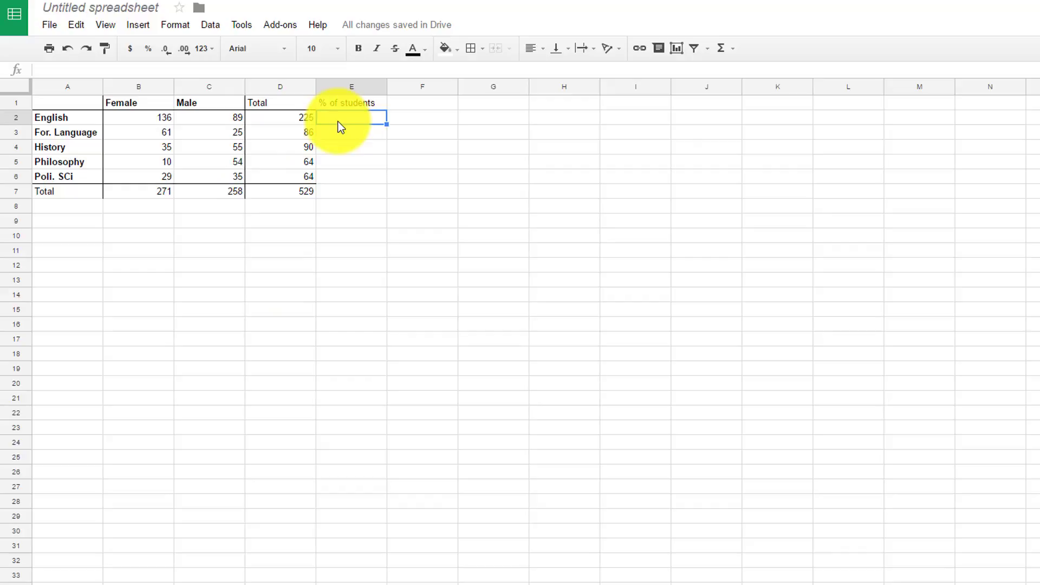
Enter =D2/D7 in E2 to get English's share, 0.4253308129
{"action": "type", "text": "="}
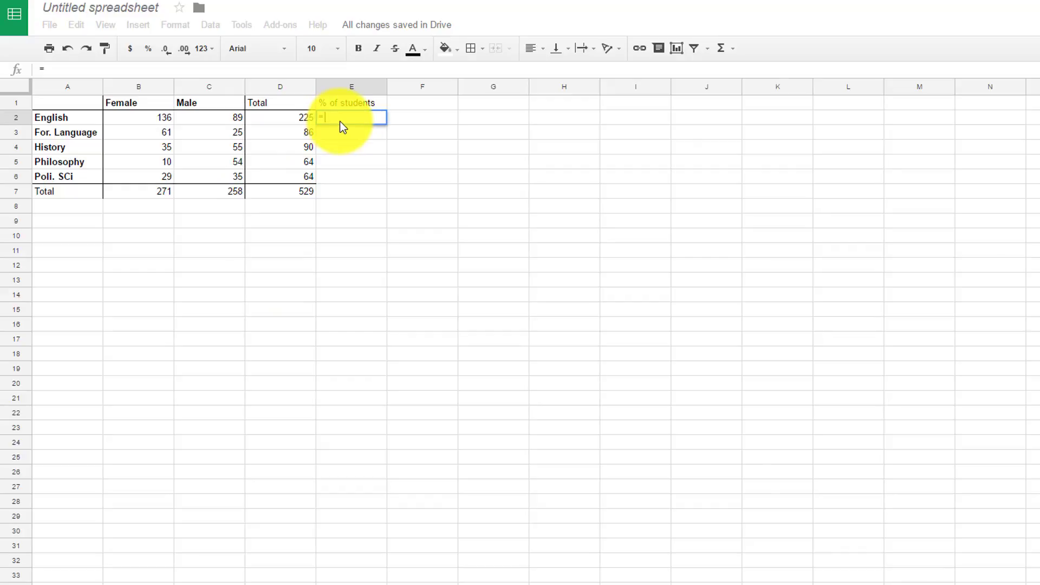
{"action": "left_click", "coordinate": [307, 119]}
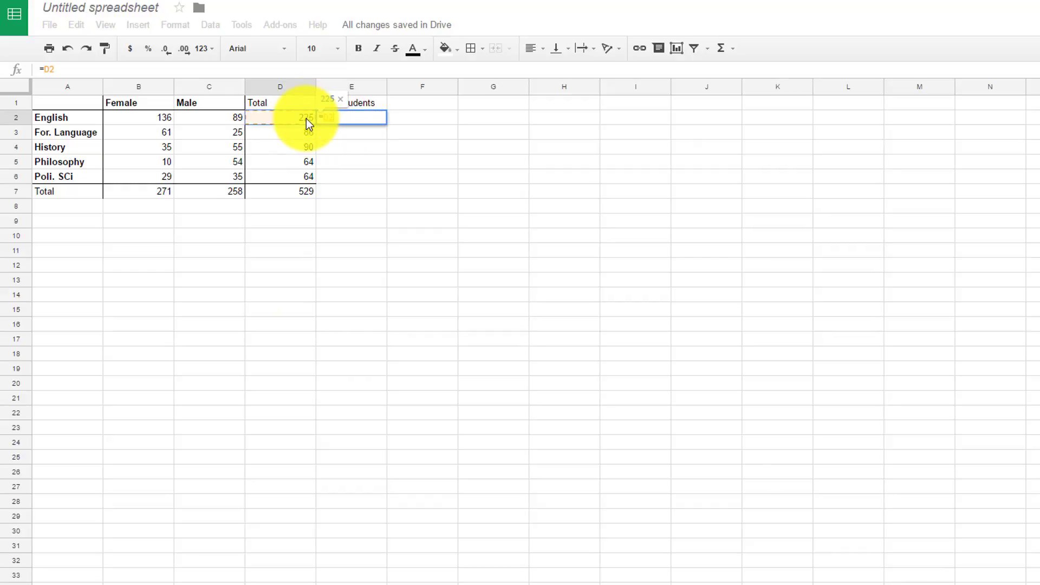
{"action": "type", "text": "/"}
{"action": "left_click", "coordinate": [304, 194]}
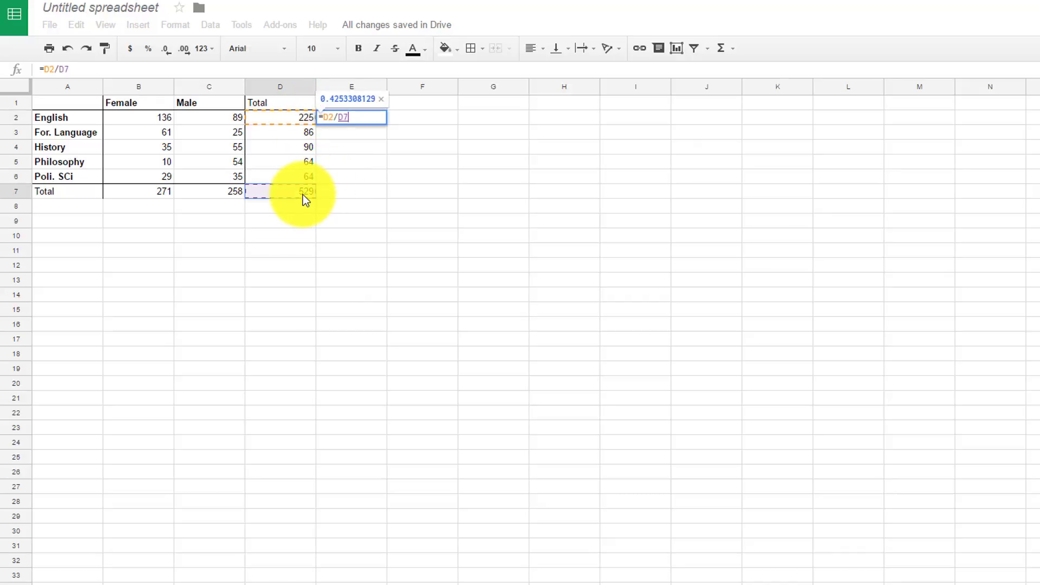
{"action": "key", "text": "Return"}
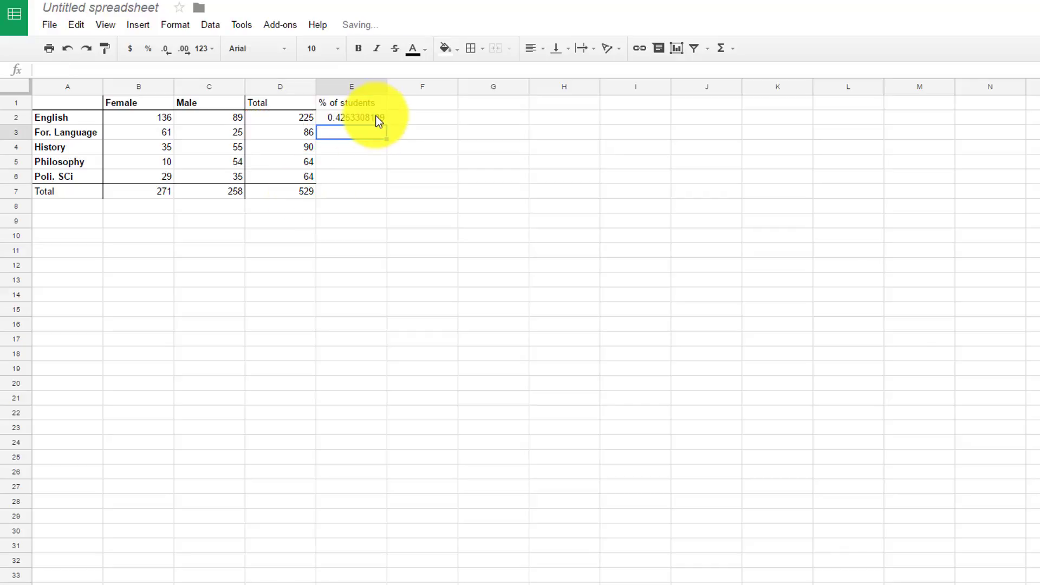
Fill the share formula down to E6 and inspect the #DIV/0! result in E3
{"action": "left_click", "coordinate": [376, 117]}
{"action": "left_click_drag", "start_coordinate": [385, 123], "coordinate": [385, 182]}
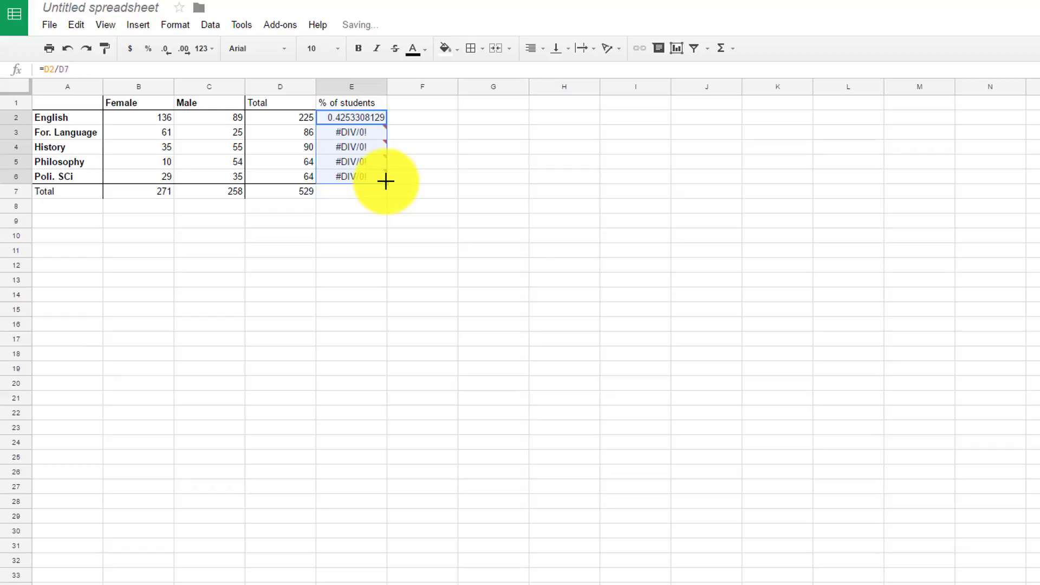
{"action": "left_click", "coordinate": [377, 123]}
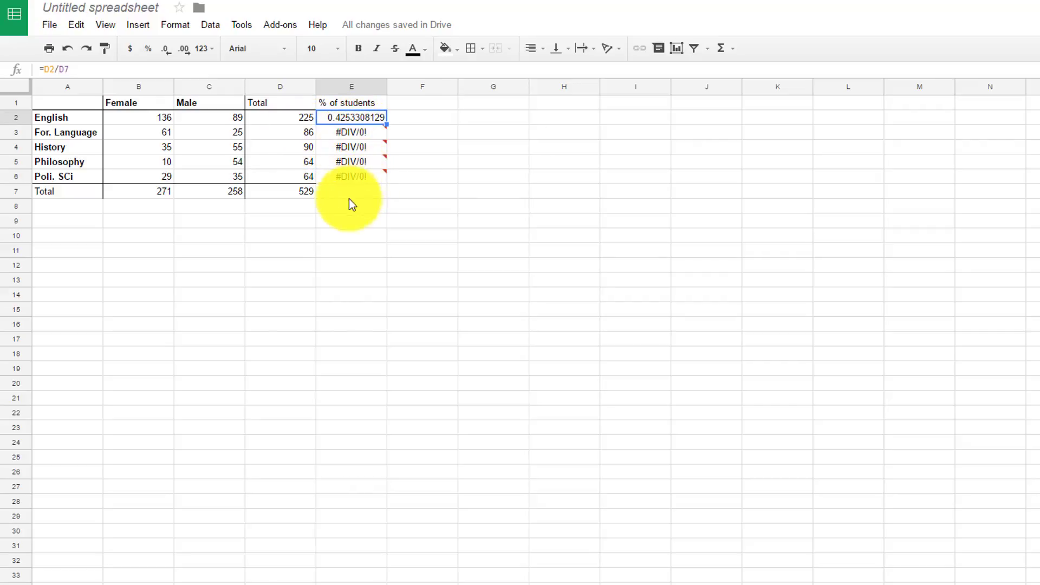
{"action": "left_click", "coordinate": [347, 132]}
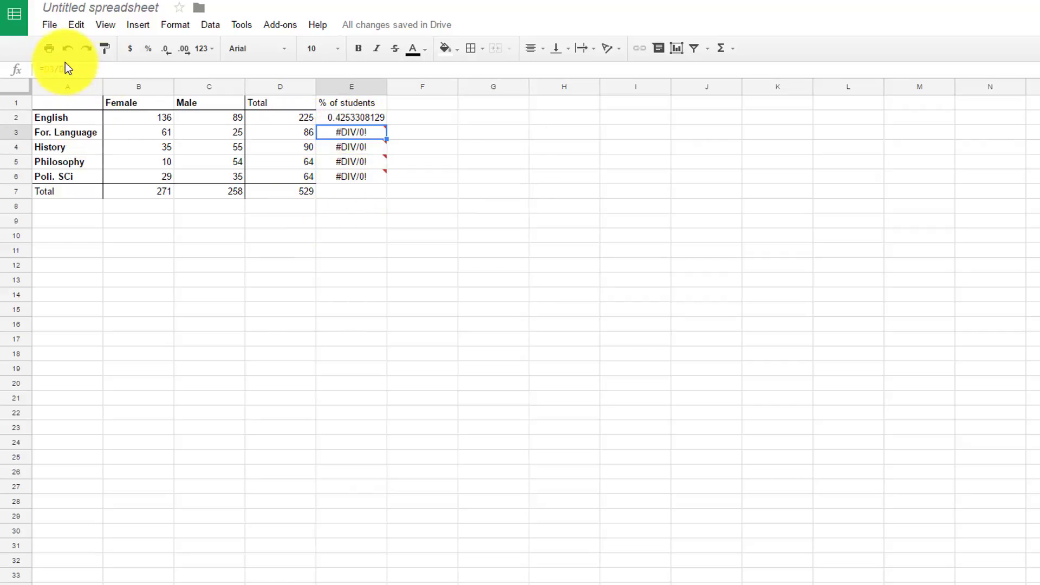
Edit the E2 formula to =D2/$D$7 so the grand total reference stays fixed
{"action": "left_click", "coordinate": [418, 325]}
{"action": "left_click", "coordinate": [352, 118]}
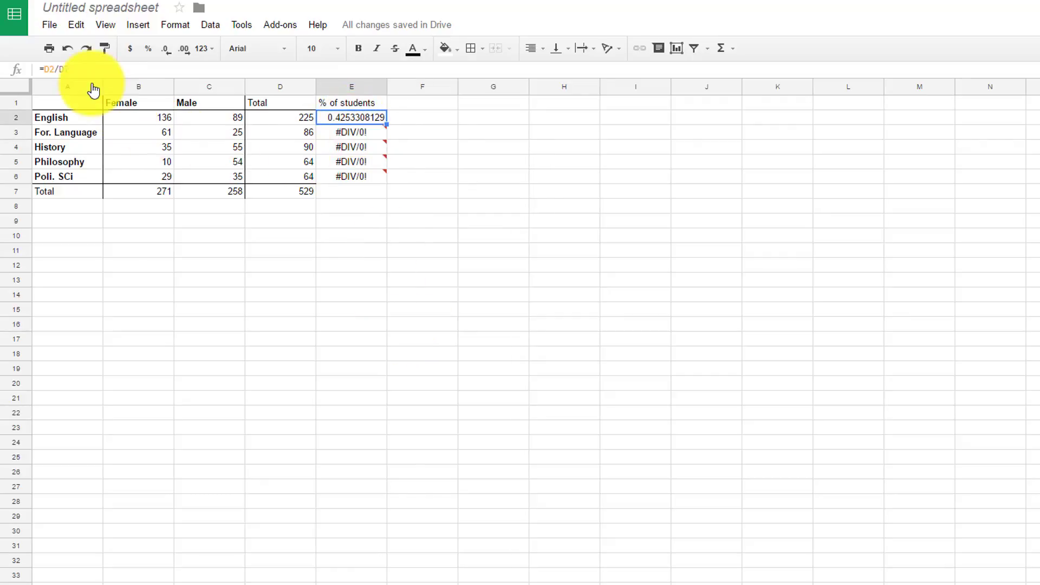
{"action": "left_click", "coordinate": [60, 66]}
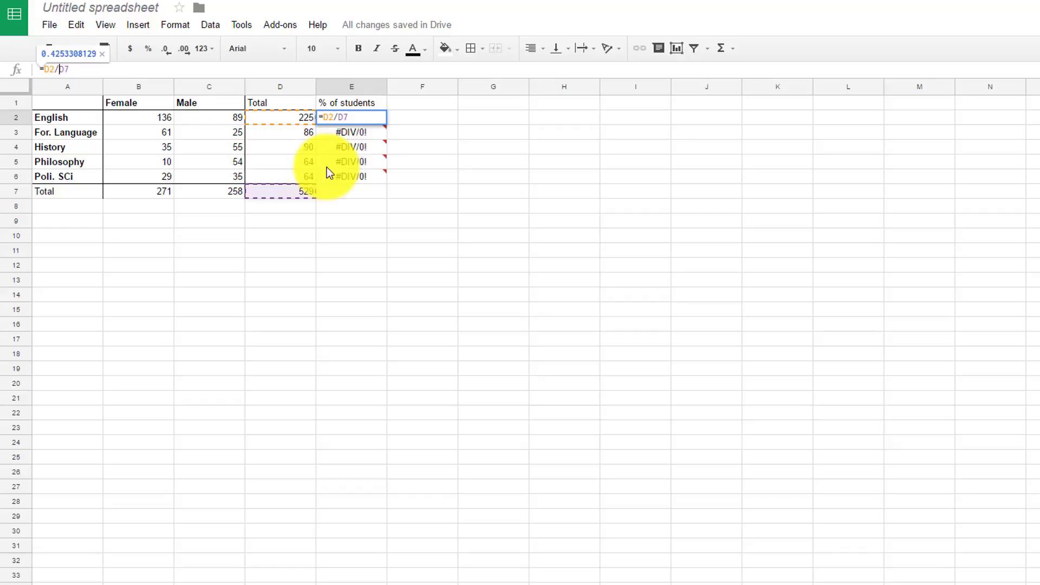
{"action": "left_click", "coordinate": [337, 115]}
{"action": "mouse_move", "coordinate": [355, 154]}
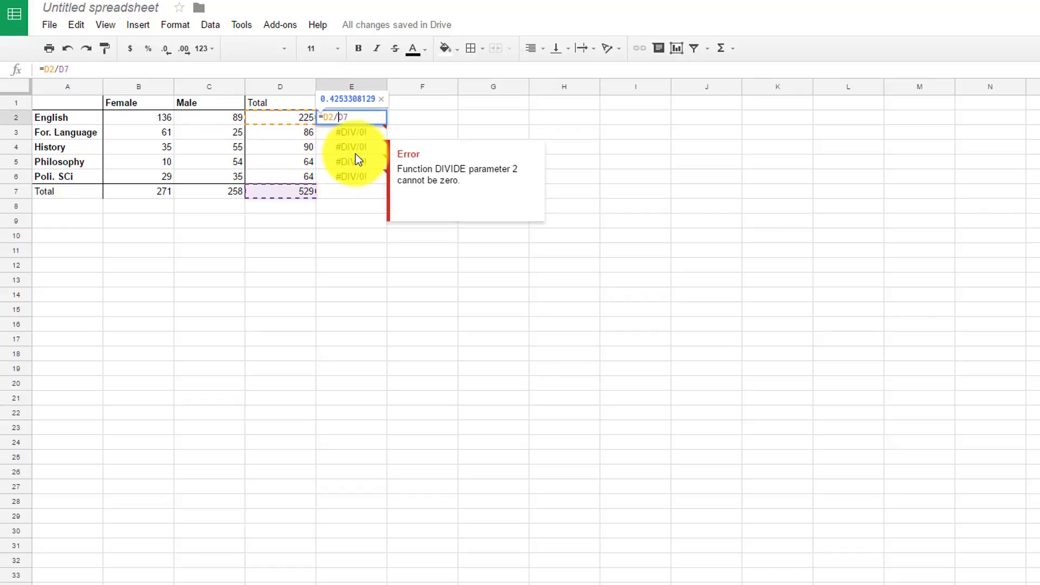
{"action": "type", "text": "$D"}
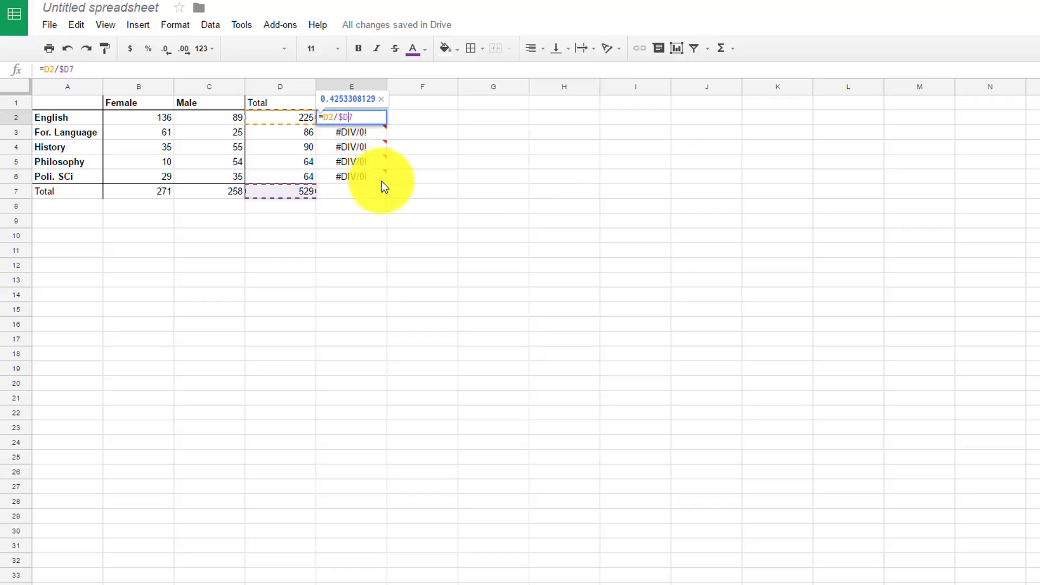
{"action": "type", "text": "$"}
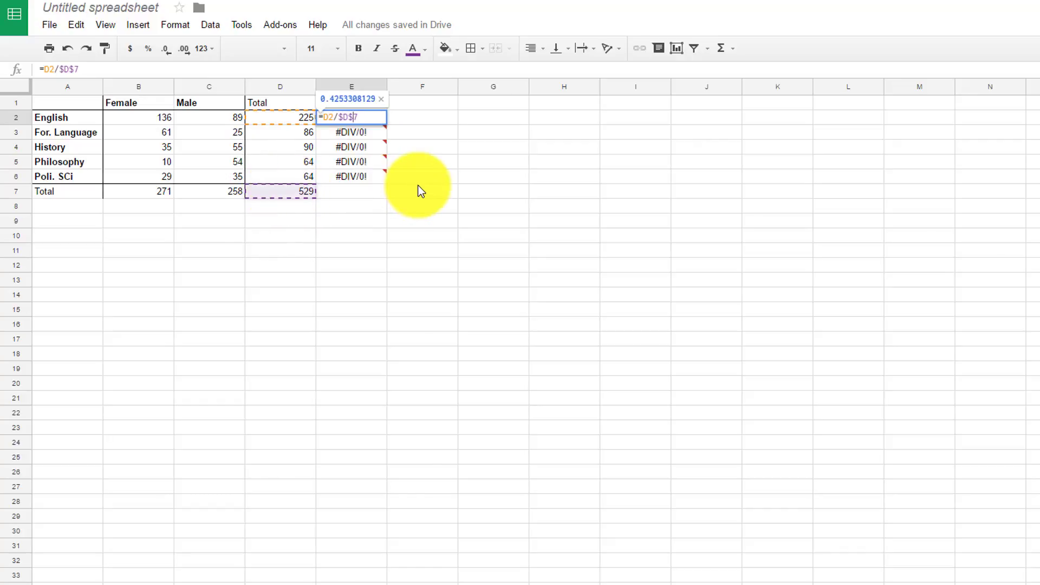
{"action": "key", "text": "Return"}
Fill =D2/$D$7 down to E6, check each major's formula, and select E2:E6
{"action": "left_click", "coordinate": [379, 115]}
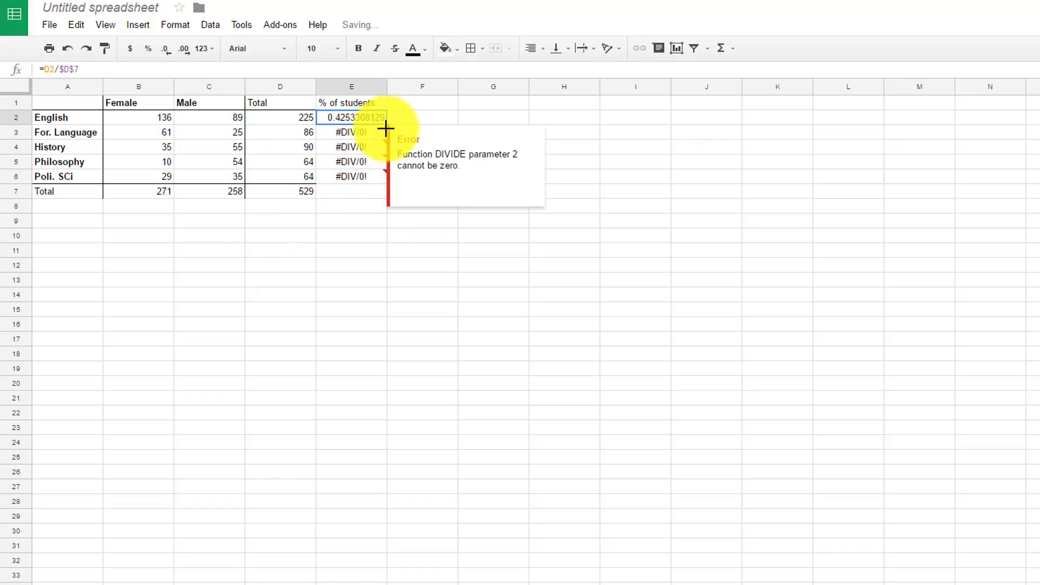
{"action": "left_click_drag", "start_coordinate": [386, 128], "coordinate": [375, 189]}
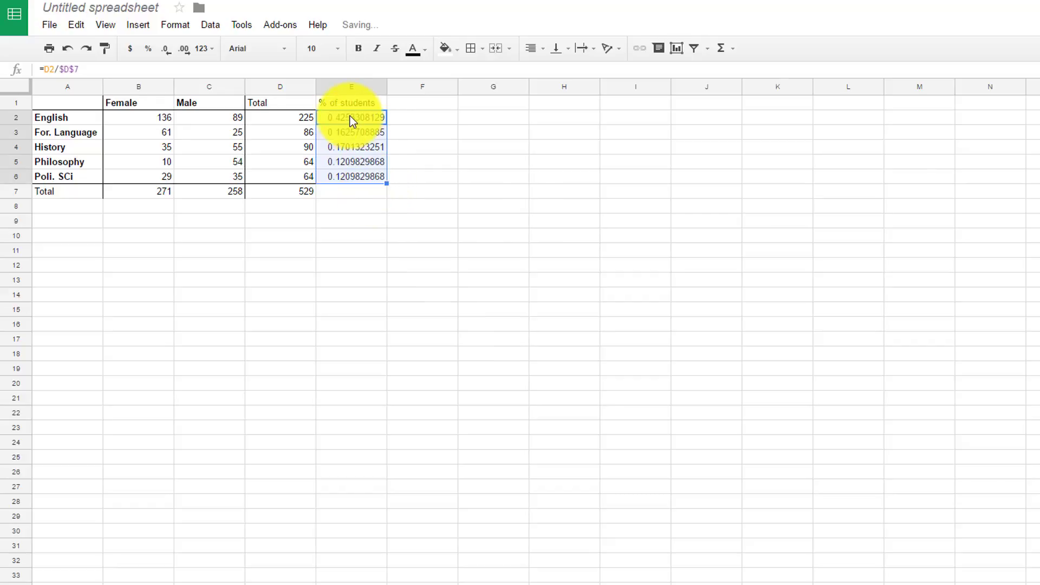
{"action": "left_click", "coordinate": [357, 130]}
{"action": "left_click", "coordinate": [355, 148]}
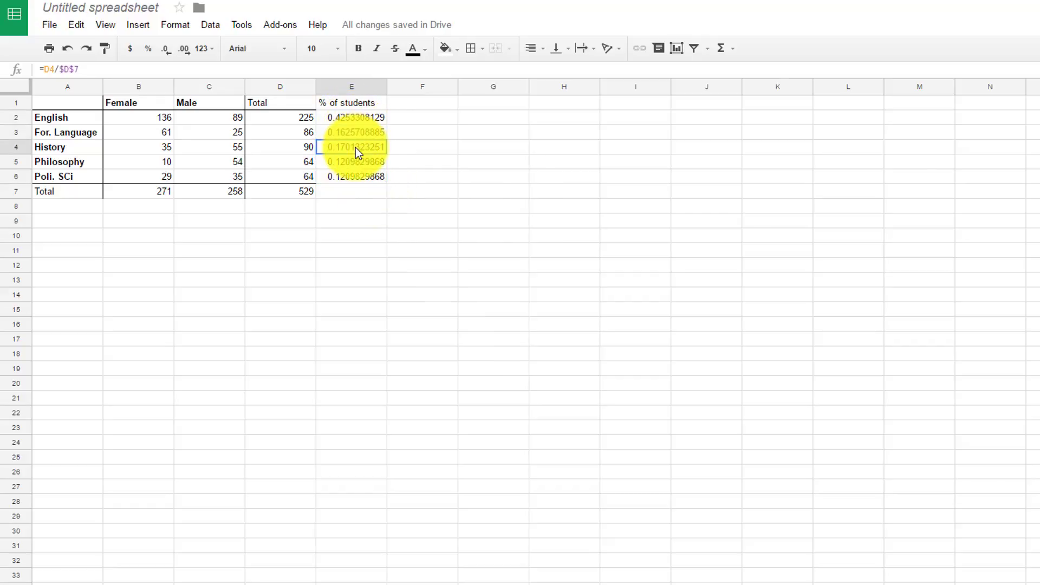
{"action": "left_click", "coordinate": [360, 161]}
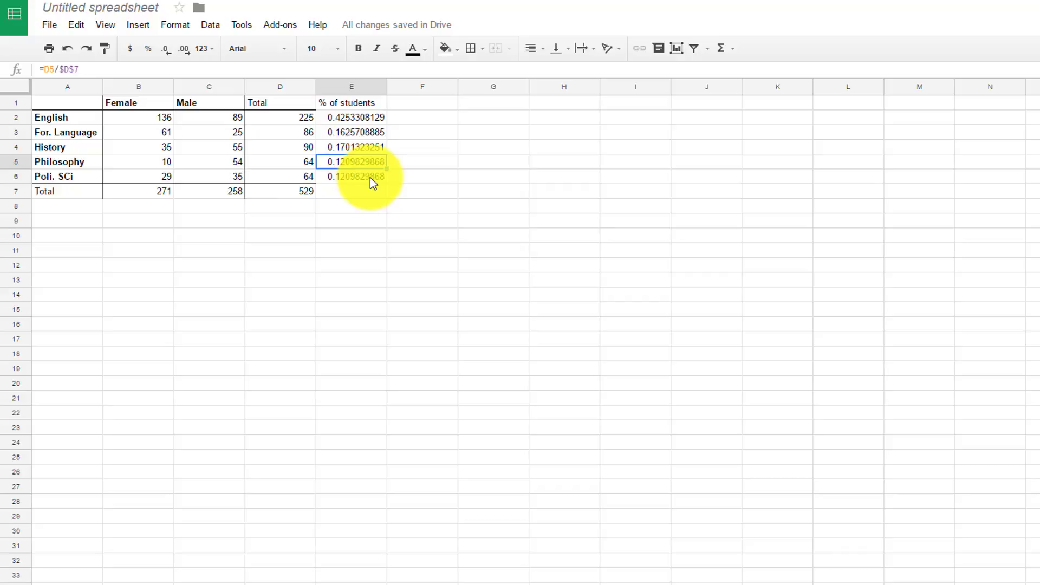
{"action": "left_click", "coordinate": [373, 178]}
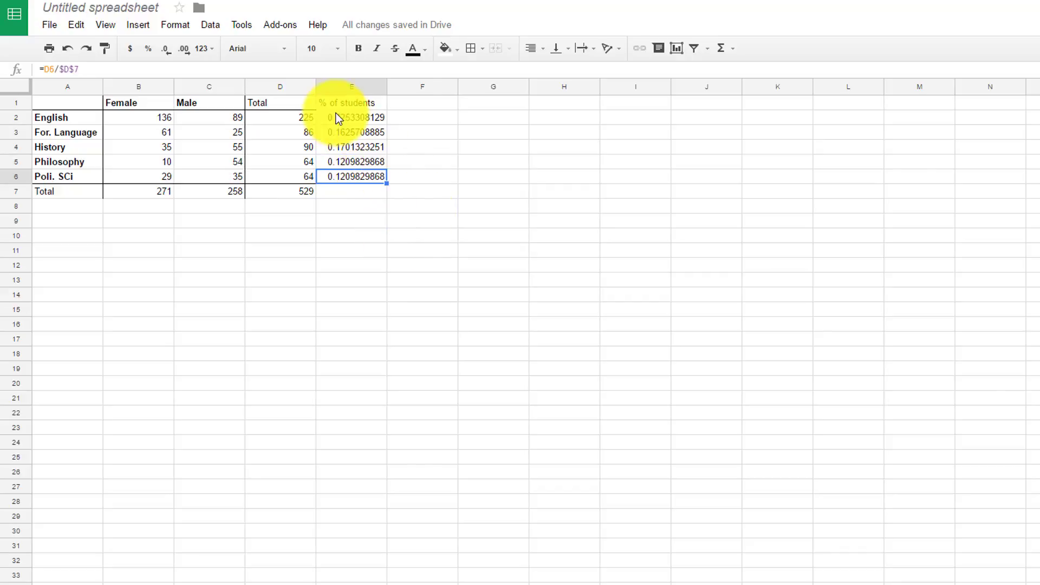
{"action": "left_click_drag", "start_coordinate": [360, 117], "coordinate": [362, 184]}
Clear E2:E6 and re-enter English's share in E2 as =D2/$D$7
{"action": "key", "text": "Delete"}
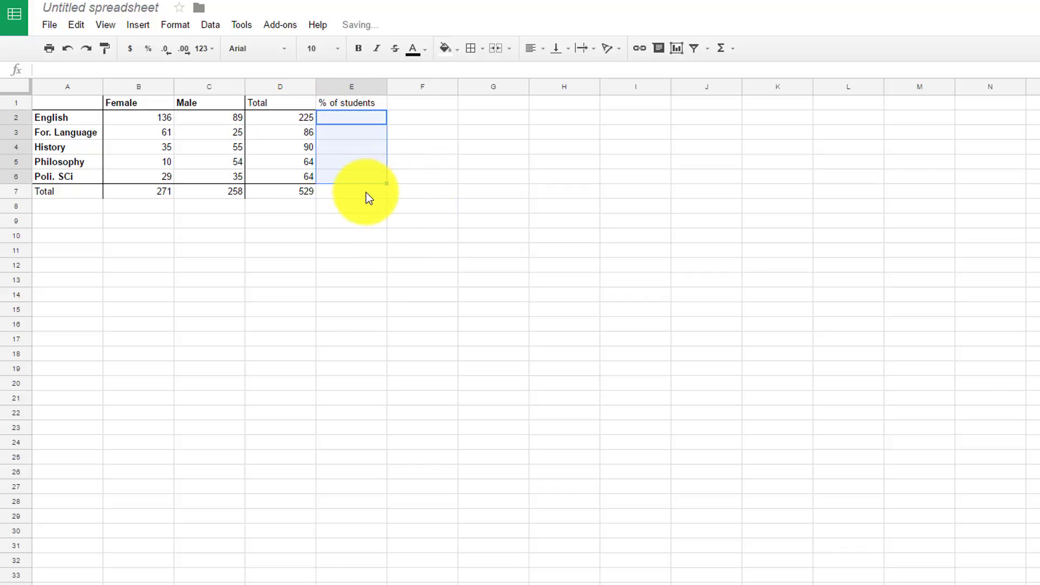
{"action": "left_click", "coordinate": [465, 133]}
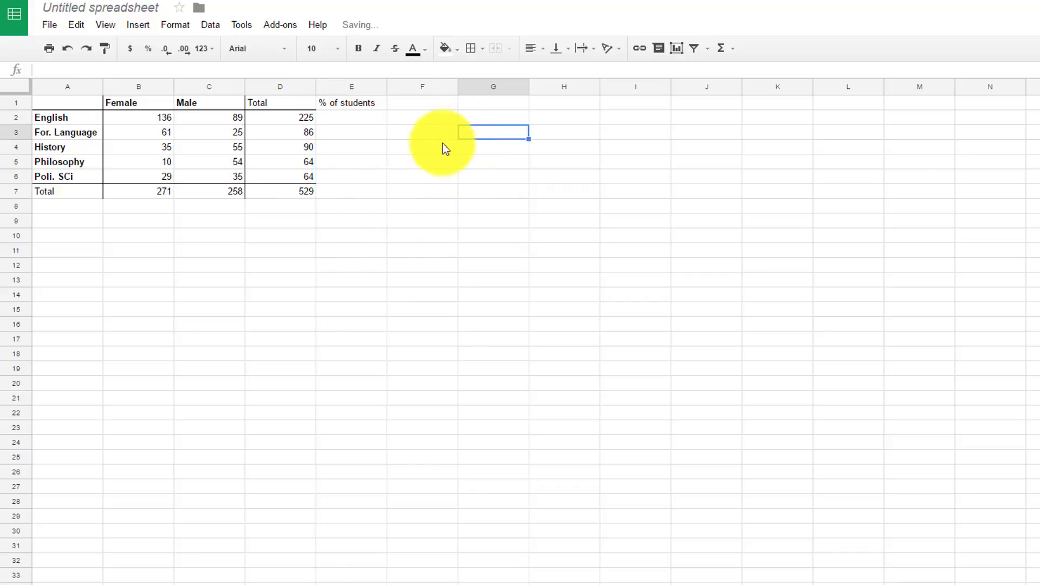
{"action": "left_click", "coordinate": [356, 122]}
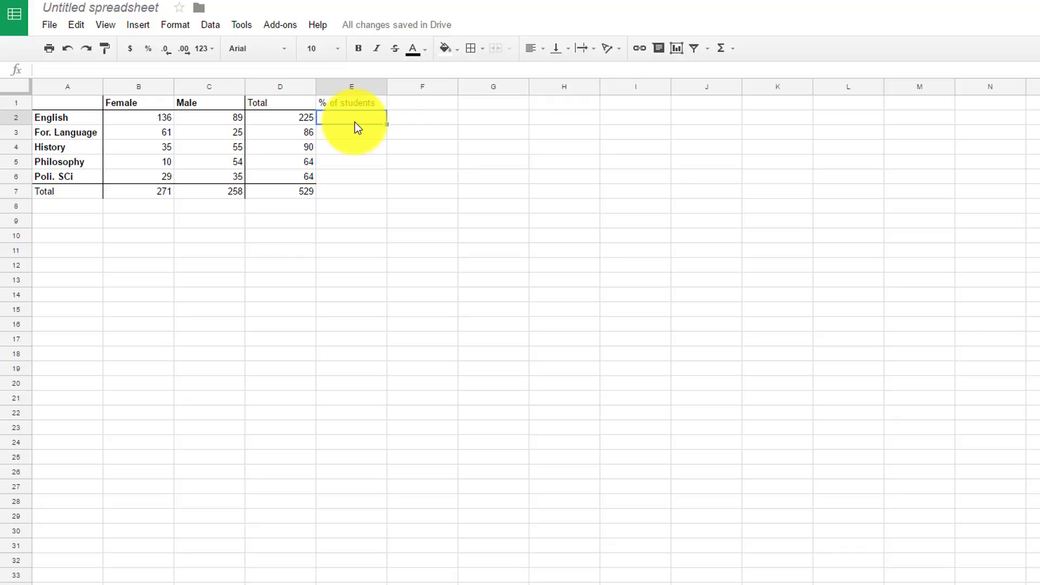
{"action": "type", "text": "="}
{"action": "left_click", "coordinate": [310, 116]}
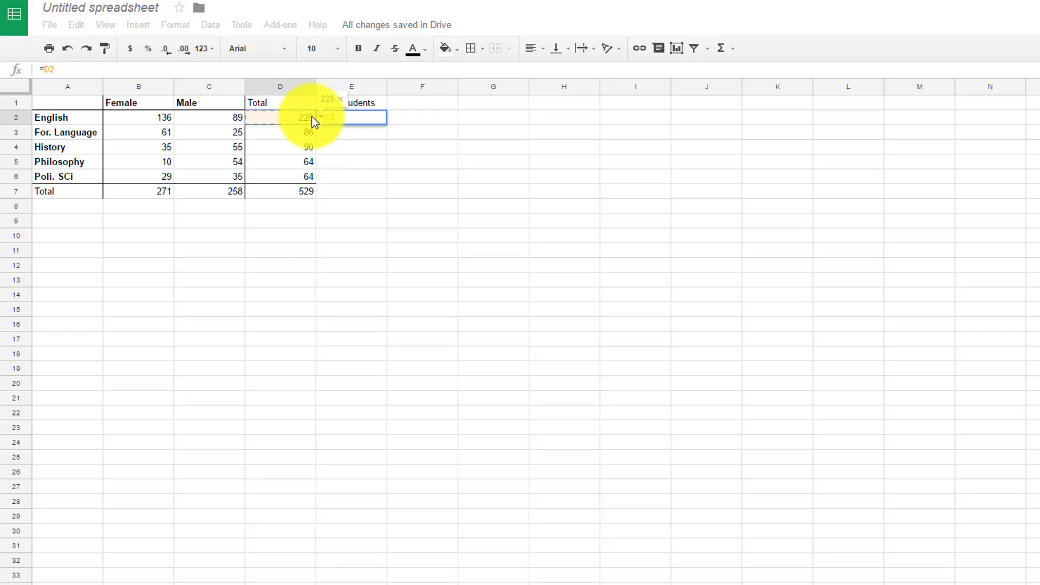
{"action": "type", "text": "/"}
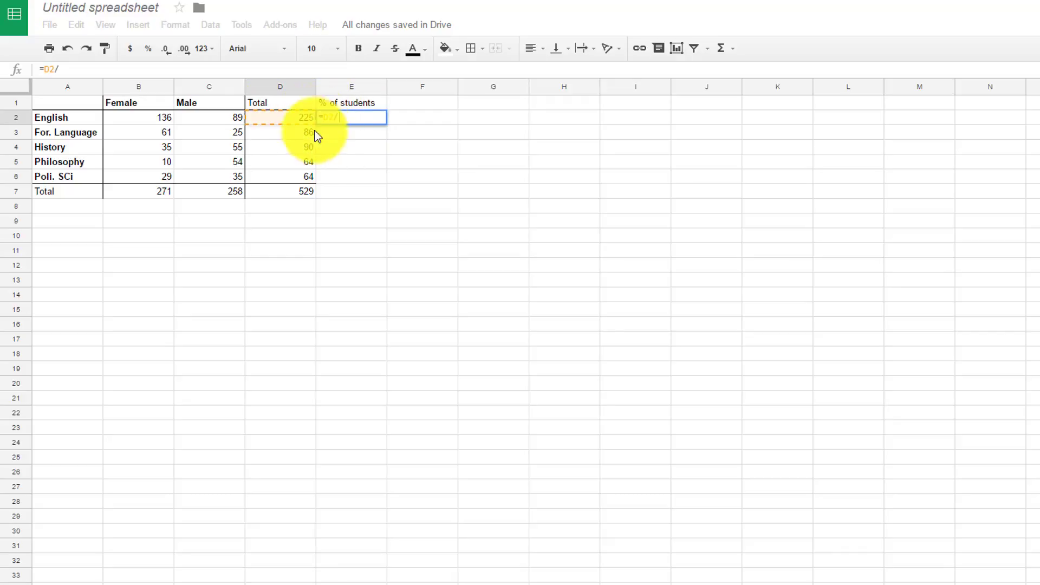
{"action": "left_click", "coordinate": [301, 196]}
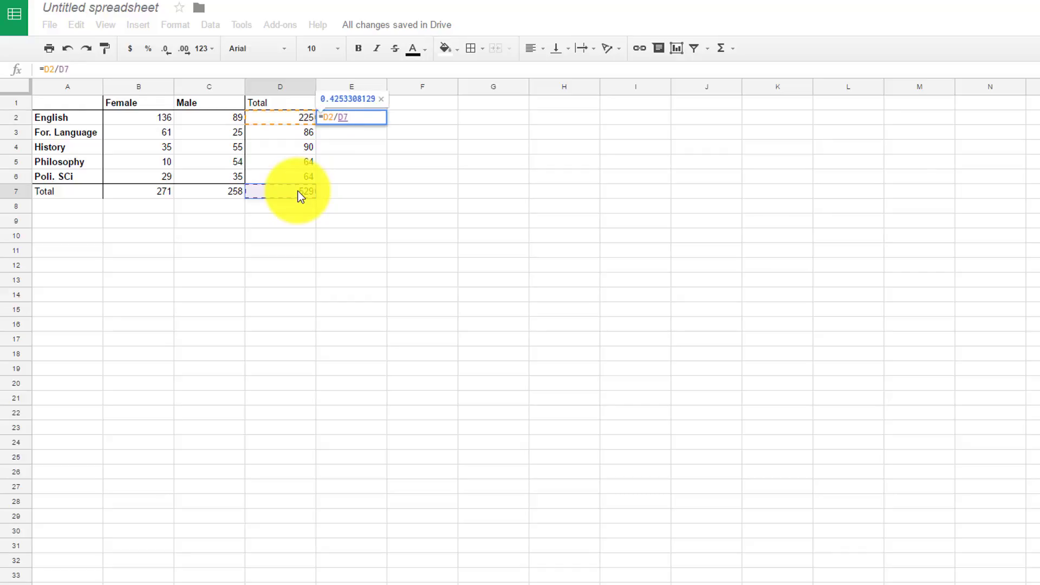
{"action": "key", "text": "F4"}
{"action": "key", "text": "F4"}
{"action": "key", "text": "F4"}
{"action": "key", "text": "F4"}
{"action": "key", "text": "F4"}
{"action": "key", "text": "F4"}
{"action": "key", "text": "F4"}
{"action": "key", "text": "F4"}
{"action": "key", "text": "F4"}
Commit the =D2/$D$7 formula in E2 and fill it down through E6
{"action": "key", "text": "Return"}
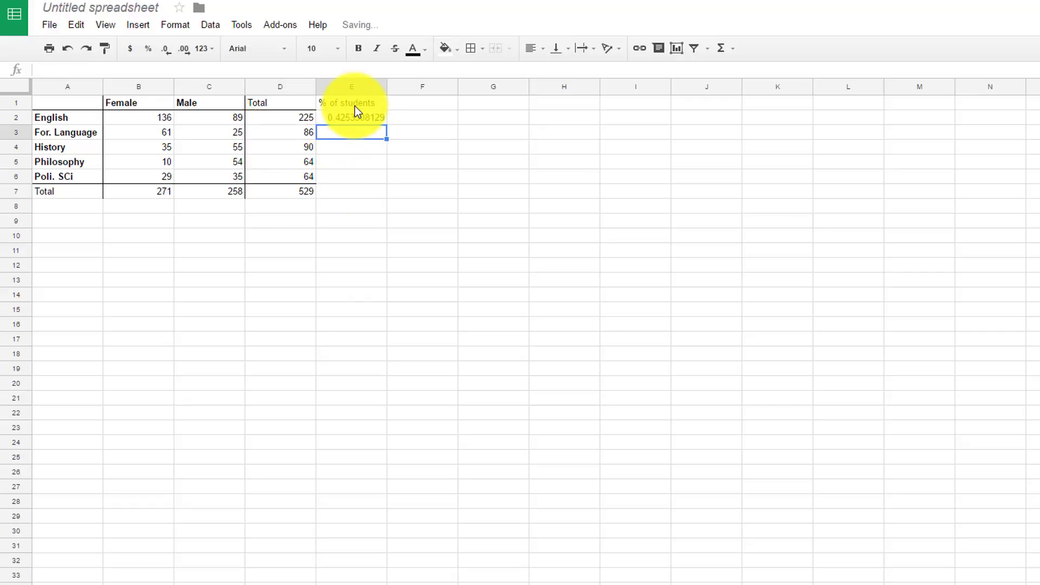
{"action": "left_click", "coordinate": [363, 118]}
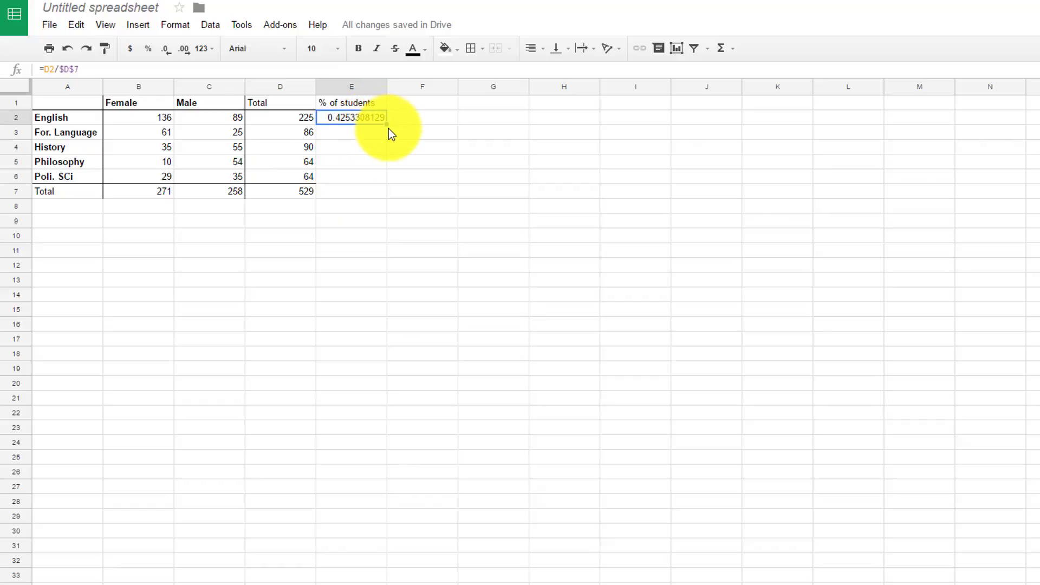
{"action": "left_click_drag", "start_coordinate": [387, 124], "coordinate": [376, 175]}
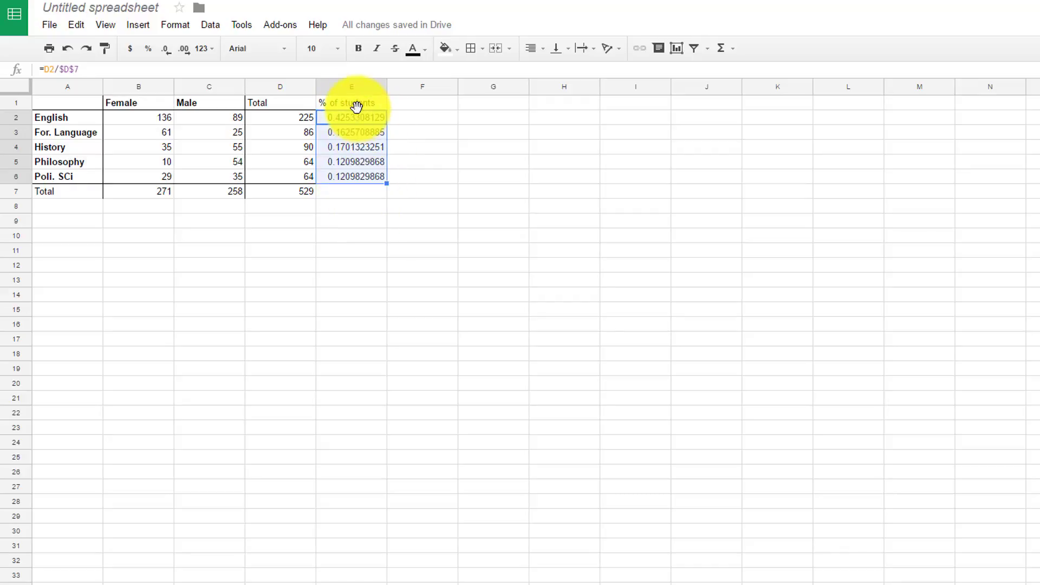
Format E2:E6 as whole percentages: 43%, 16%, 17%, 12%, 12%
{"action": "left_click", "coordinate": [148, 47]}
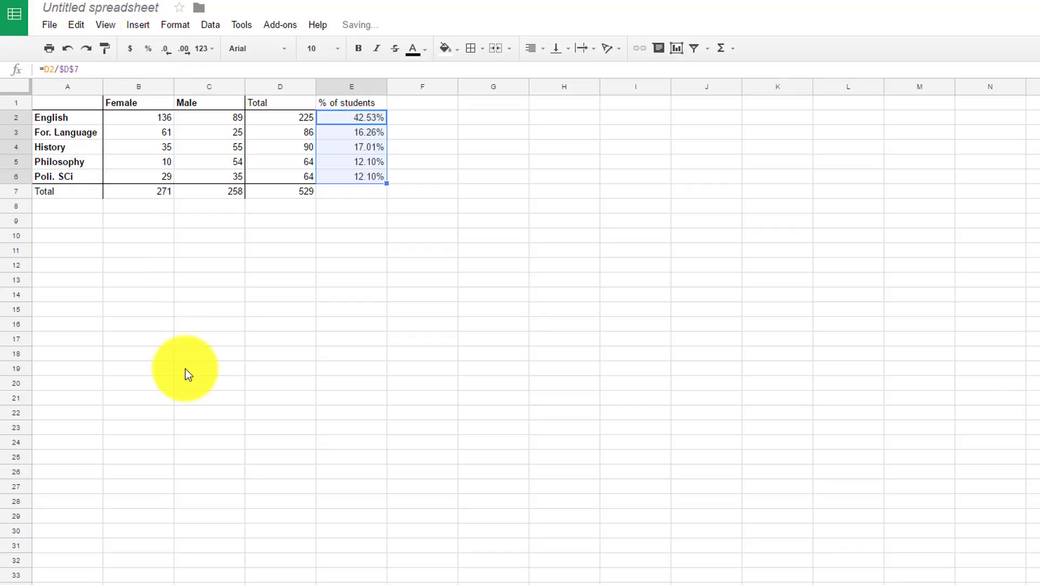
{"action": "left_click", "coordinate": [165, 49]}
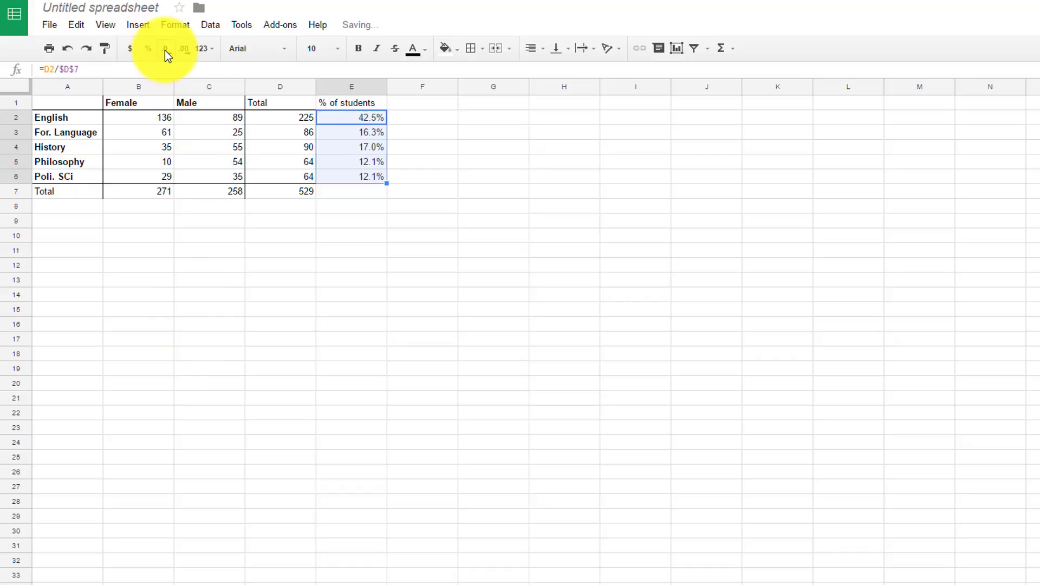
{"action": "left_click", "coordinate": [167, 52]}
{"action": "left_click", "coordinate": [183, 52]}
{"action": "left_click", "coordinate": [183, 51]}
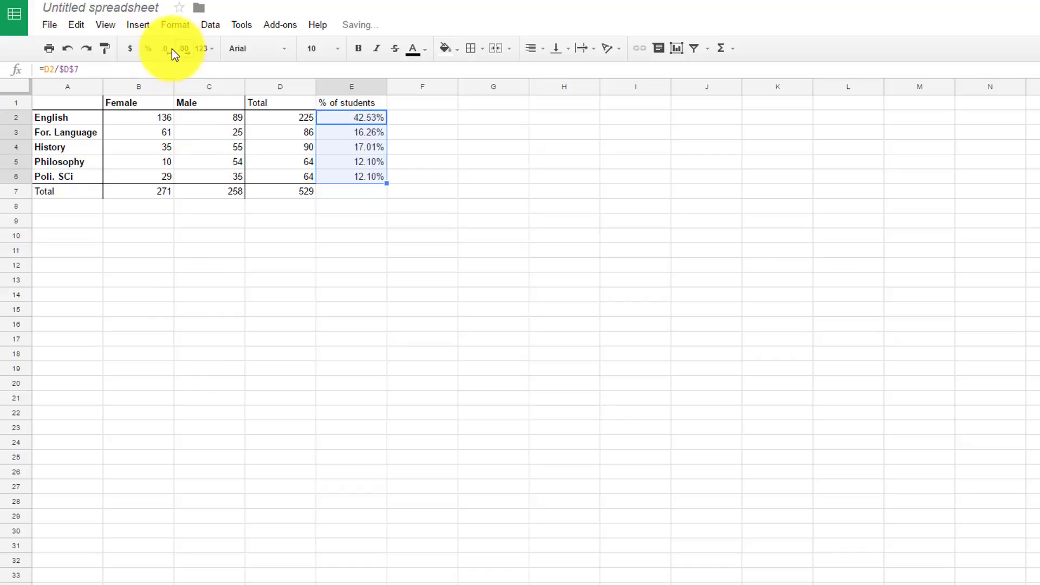
{"action": "left_click", "coordinate": [169, 52]}
{"action": "left_click", "coordinate": [169, 51]}
{"action": "left_click", "coordinate": [471, 250]}
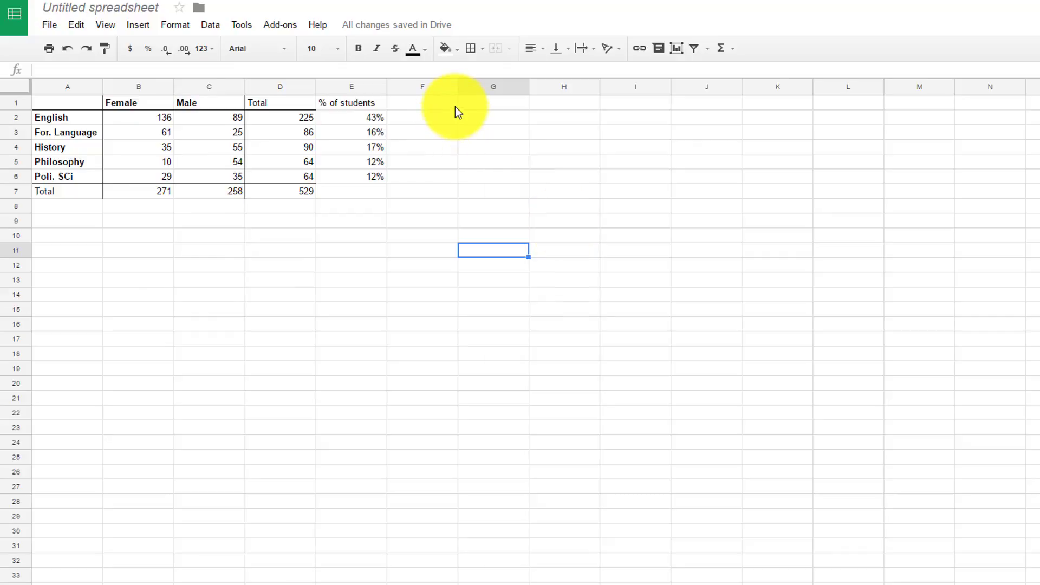
Enter the heading '%of Women take each major' in cell G1
{"action": "left_click", "coordinate": [492, 104]}
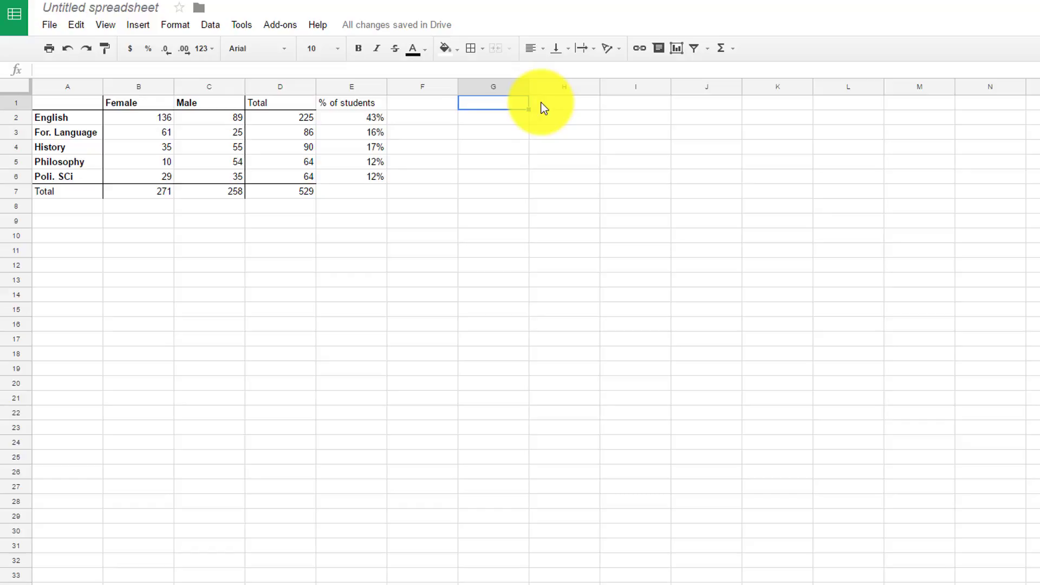
{"action": "type", "text": "%of Women ar"}
{"action": "key", "text": "BackSpace"}
{"action": "key", "text": "BackSpace"}
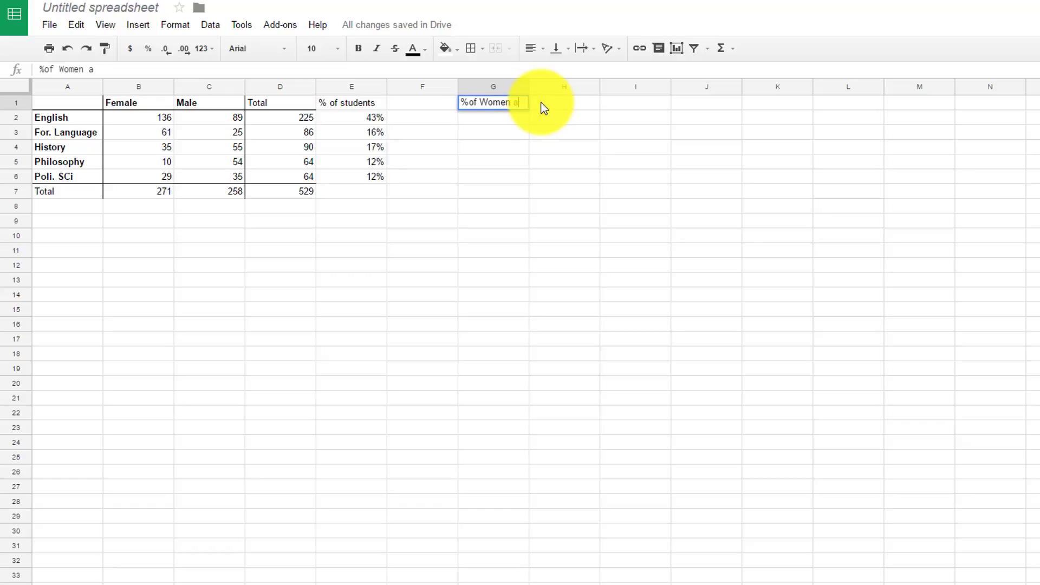
{"action": "type", "text": "take each major"}
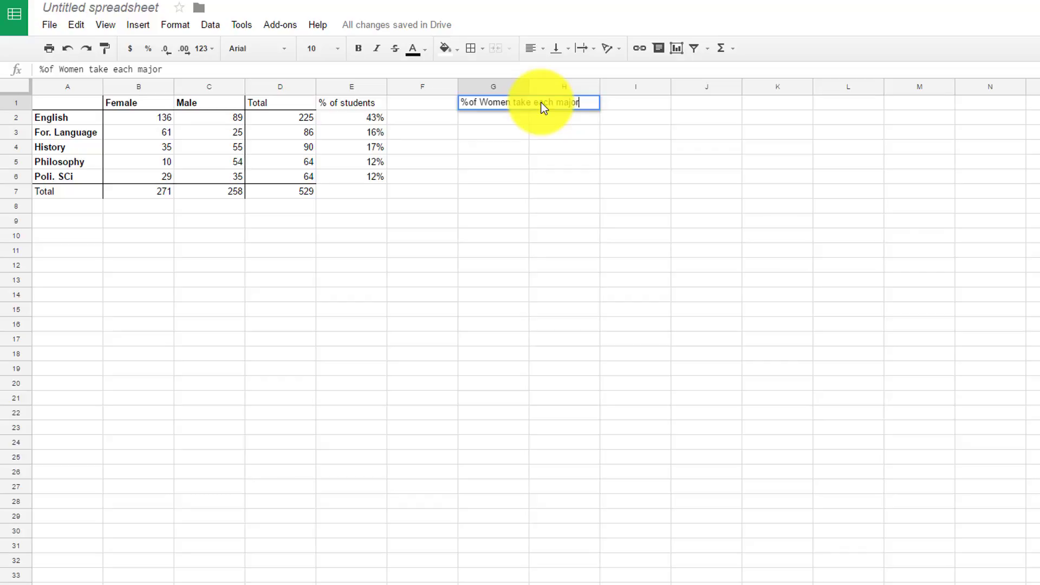
{"action": "key", "text": "Return"}
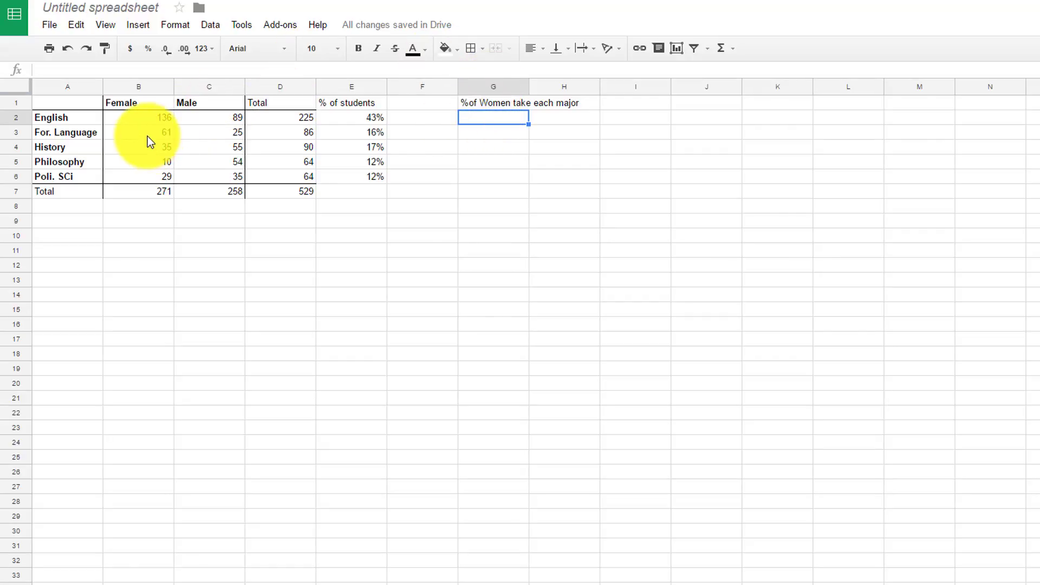
{"action": "left_click", "coordinate": [504, 103]}
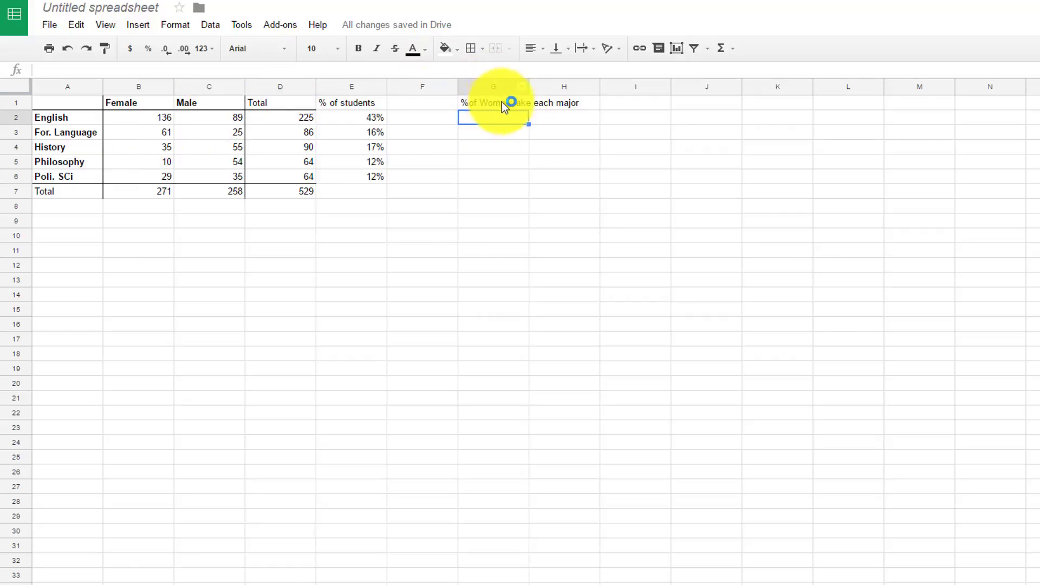
Enter =B2/$B$7 in G2 and fill it down through G6
{"action": "left_click", "coordinate": [491, 119]}
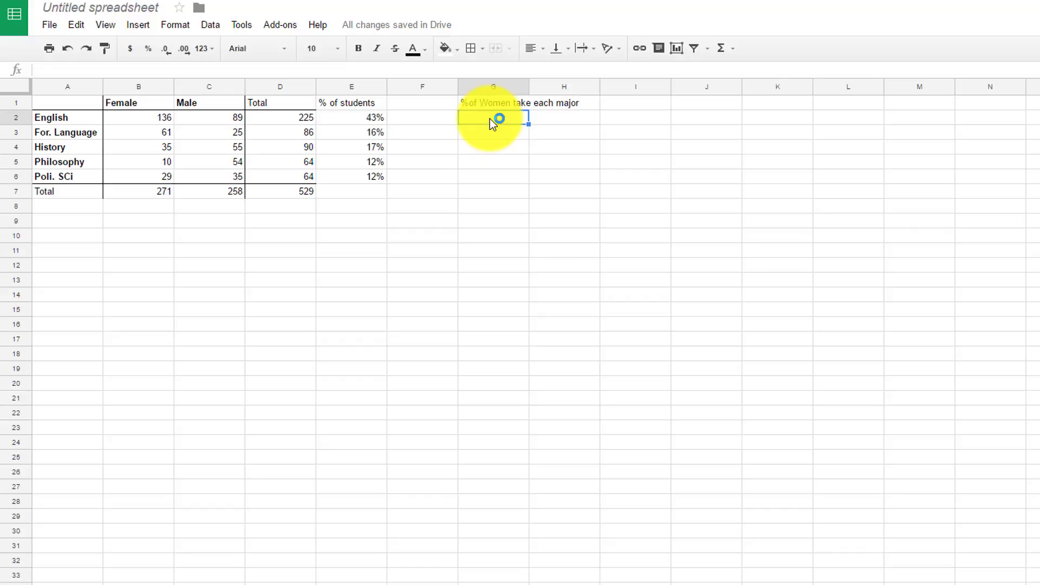
{"action": "type", "text": "="}
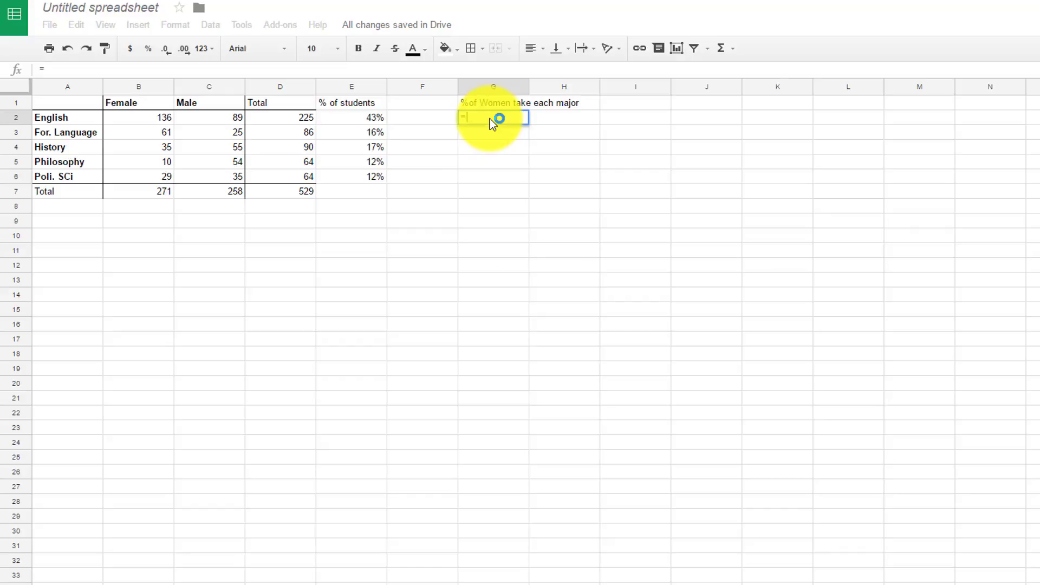
{"action": "left_click", "coordinate": [165, 117]}
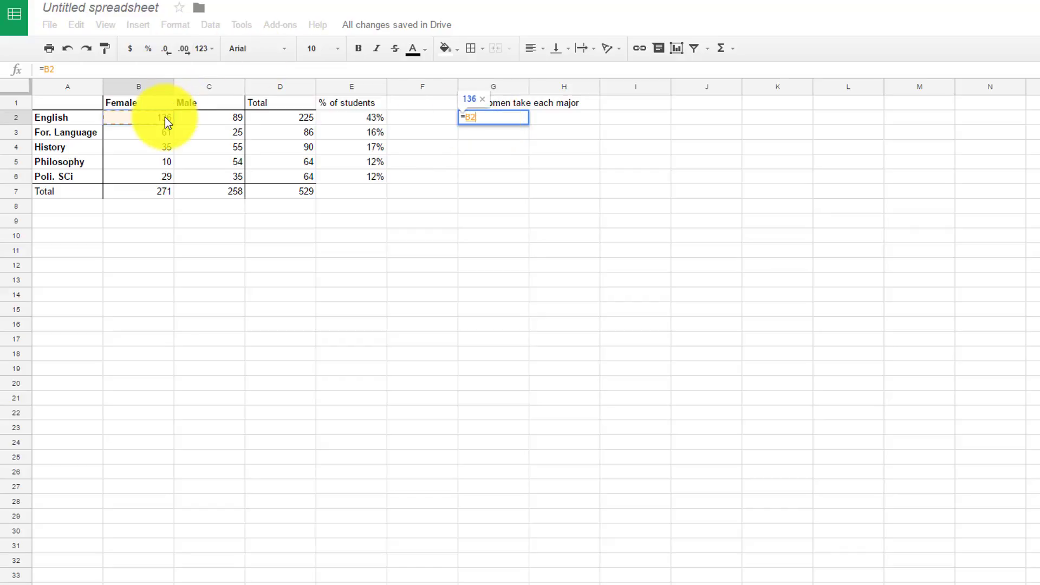
{"action": "type", "text": "/"}
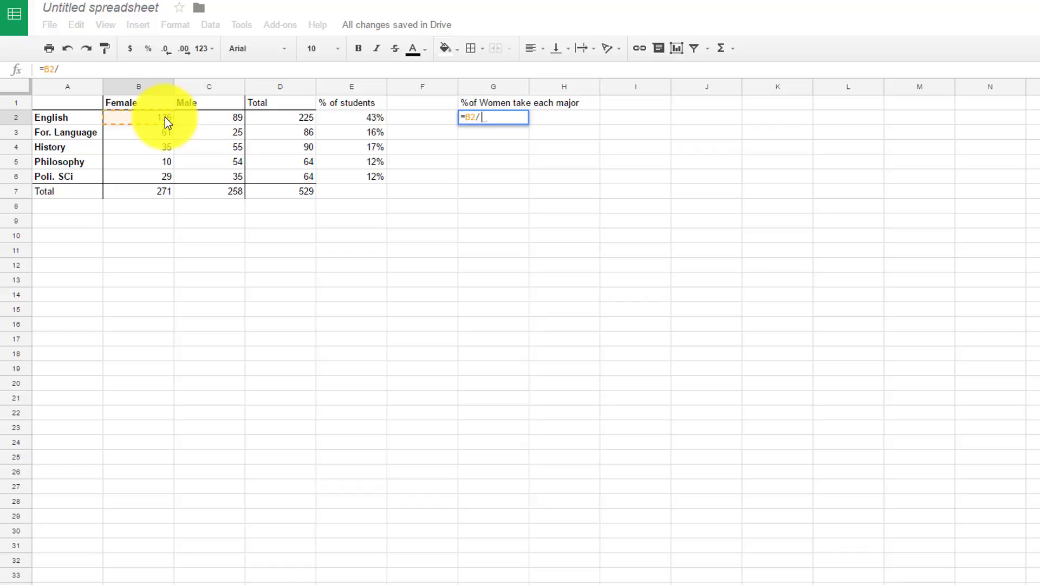
{"action": "left_click", "coordinate": [148, 192]}
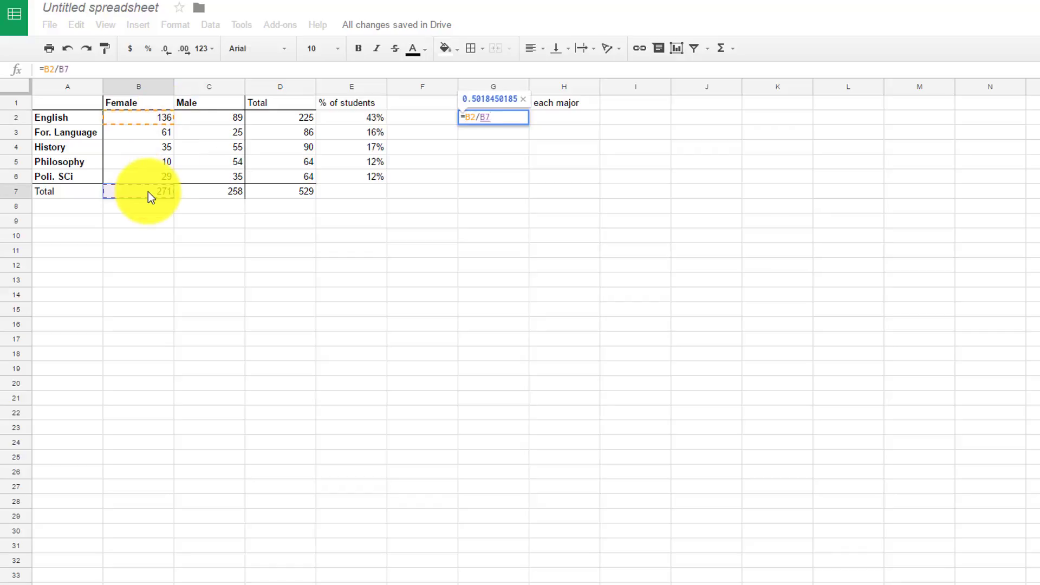
{"action": "key", "text": "F4"}
{"action": "key", "text": "Return"}
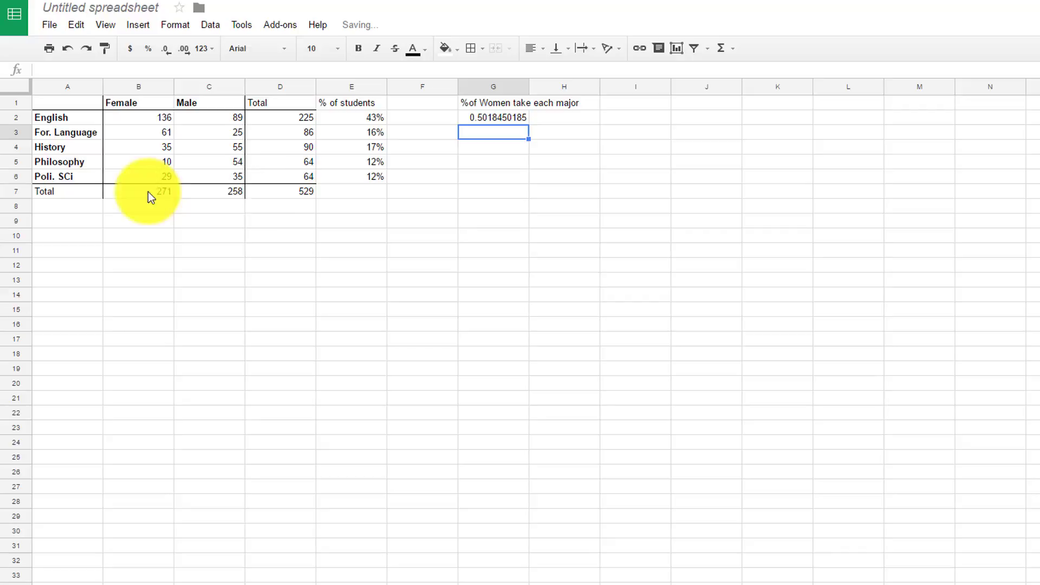
{"action": "left_click", "coordinate": [470, 117]}
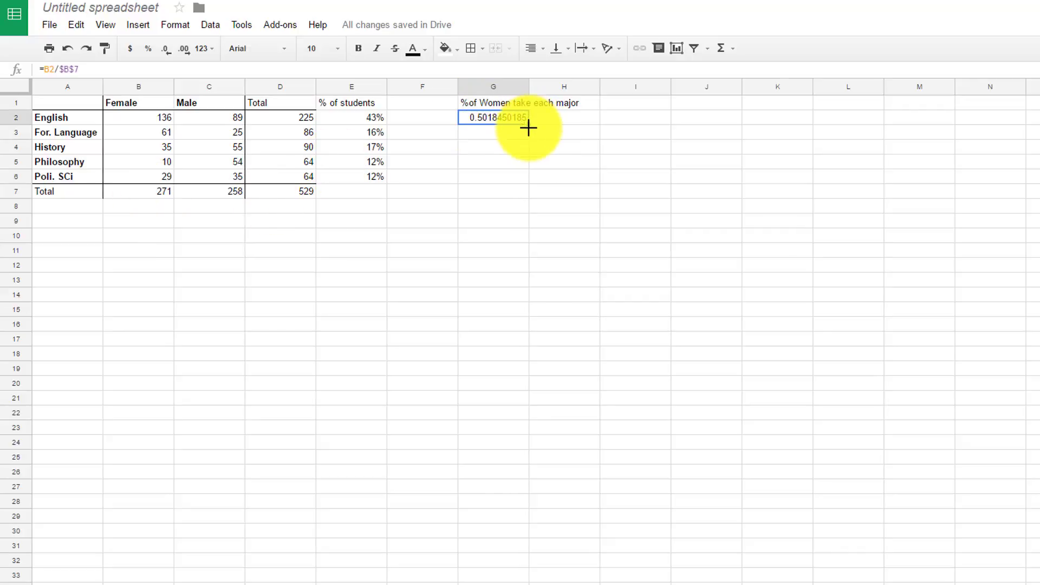
{"action": "left_click_drag", "start_coordinate": [529, 124], "coordinate": [530, 174]}
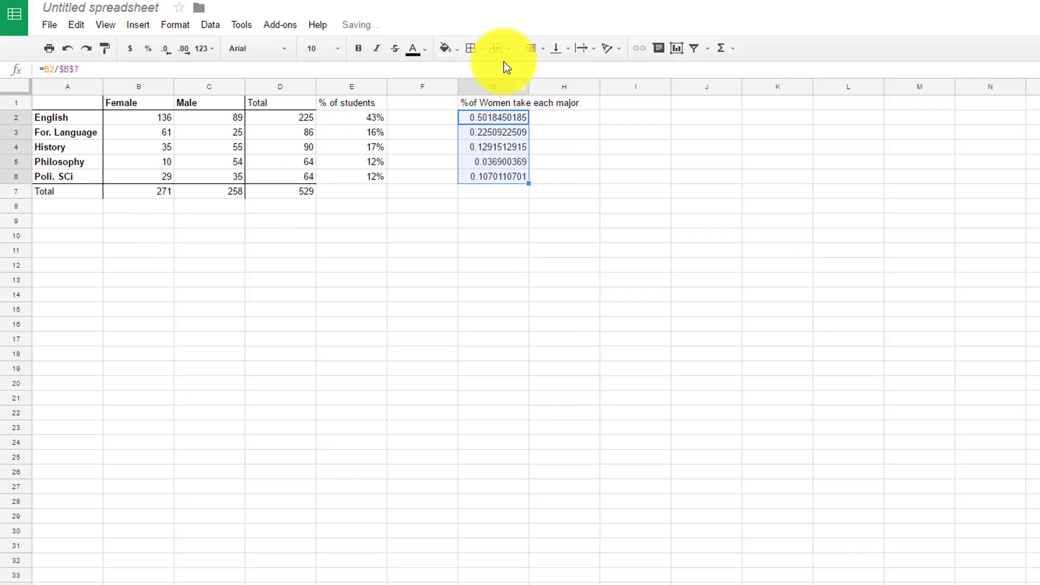
Format G2:G6 as whole percentages: 50%, 23%, 13%, 4%, 11%
{"action": "left_click", "coordinate": [152, 50]}
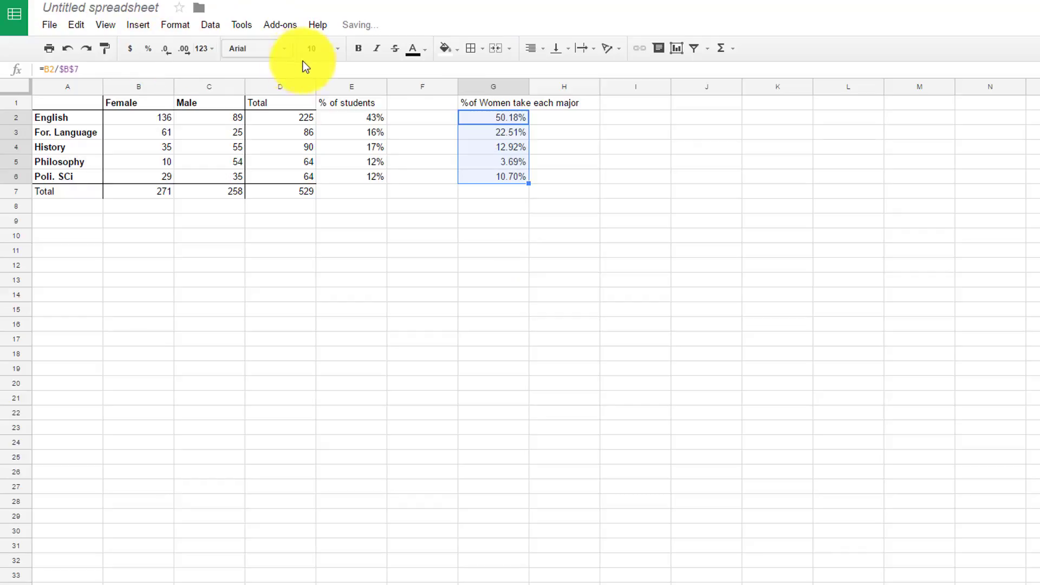
{"action": "left_click", "coordinate": [167, 50]}
{"action": "left_click", "coordinate": [167, 50]}
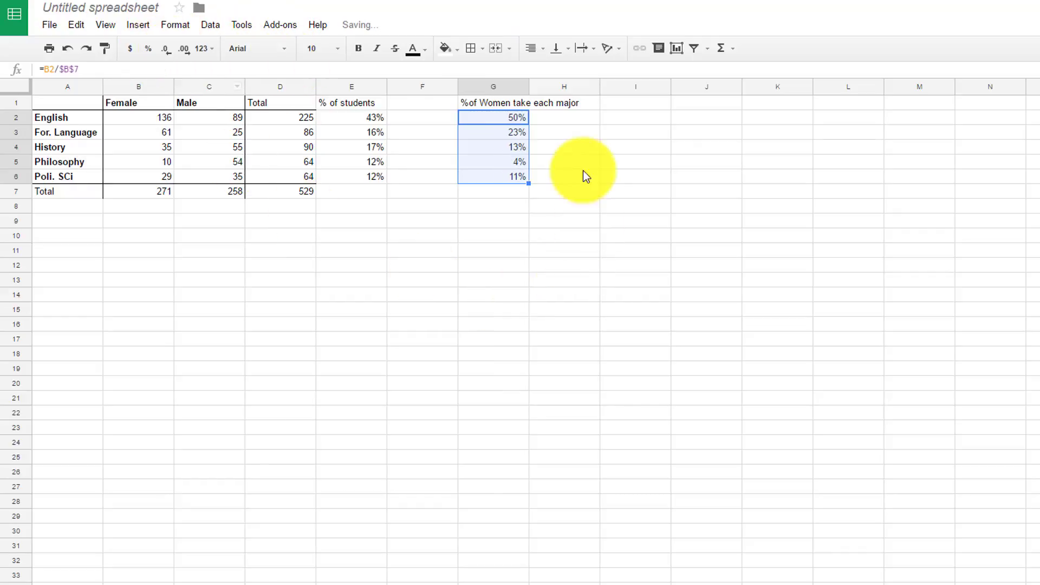
{"action": "left_click", "coordinate": [518, 115]}
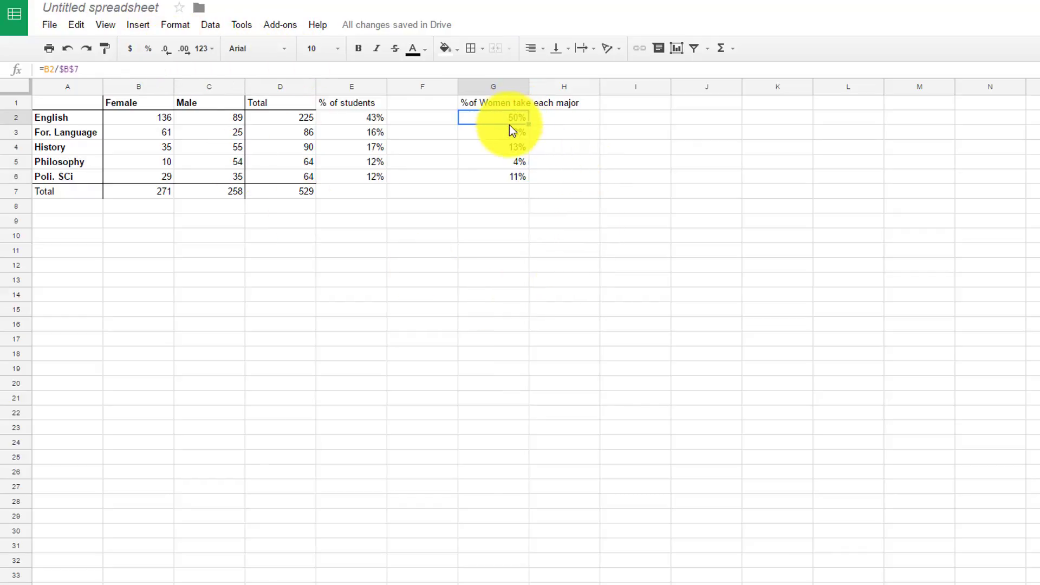
{"action": "left_click", "coordinate": [632, 105]}
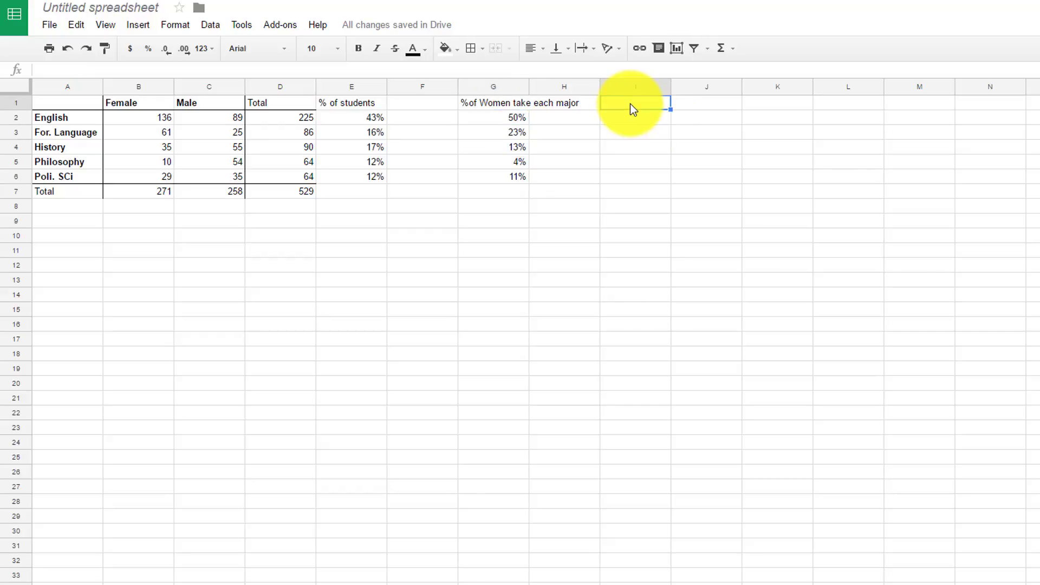
Enter the heading '%of Major that are women' in I1
{"action": "type", "text": "% o"}
{"action": "key", "text": "BackSpace"}
{"action": "key", "text": "BackSpace"}
{"action": "type", "text": "of Major that are "}
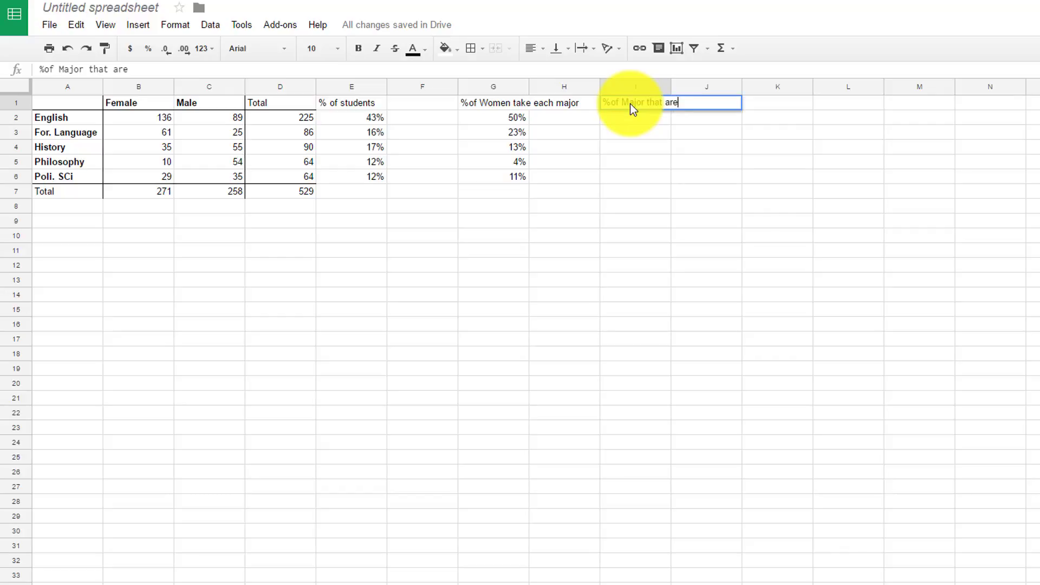
{"action": "type", "text": "women"}
{"action": "key", "text": "Return"}
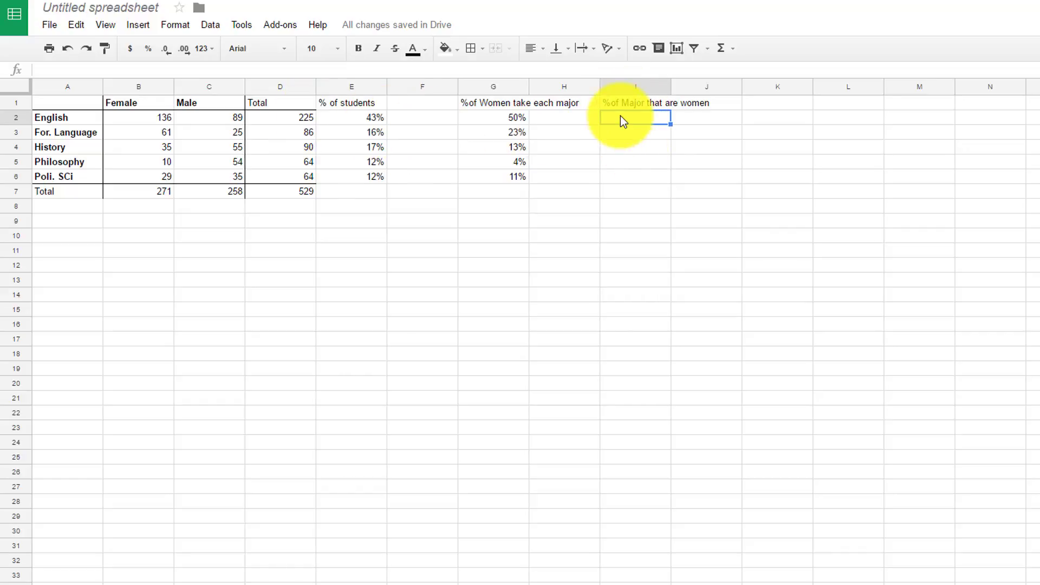
Enter the formula =B2/$D$2 in I2
{"action": "type", "text": "="}
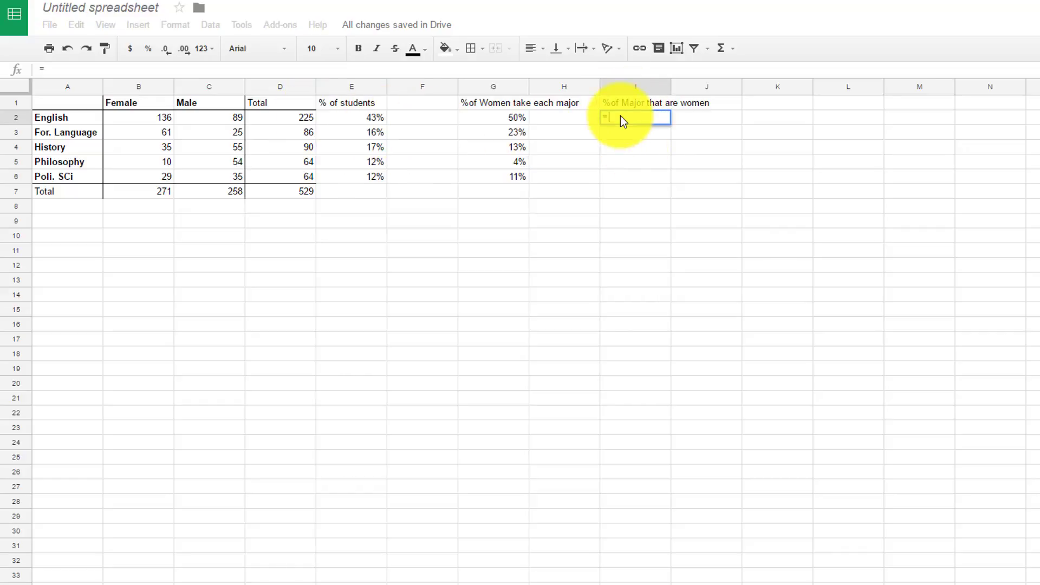
{"action": "left_click", "coordinate": [164, 123]}
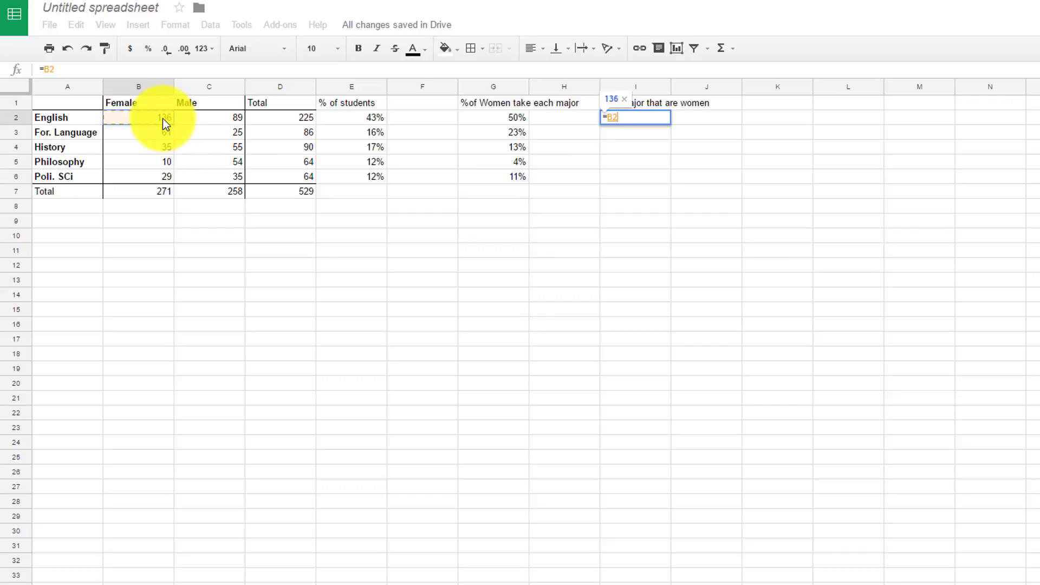
{"action": "type", "text": "/"}
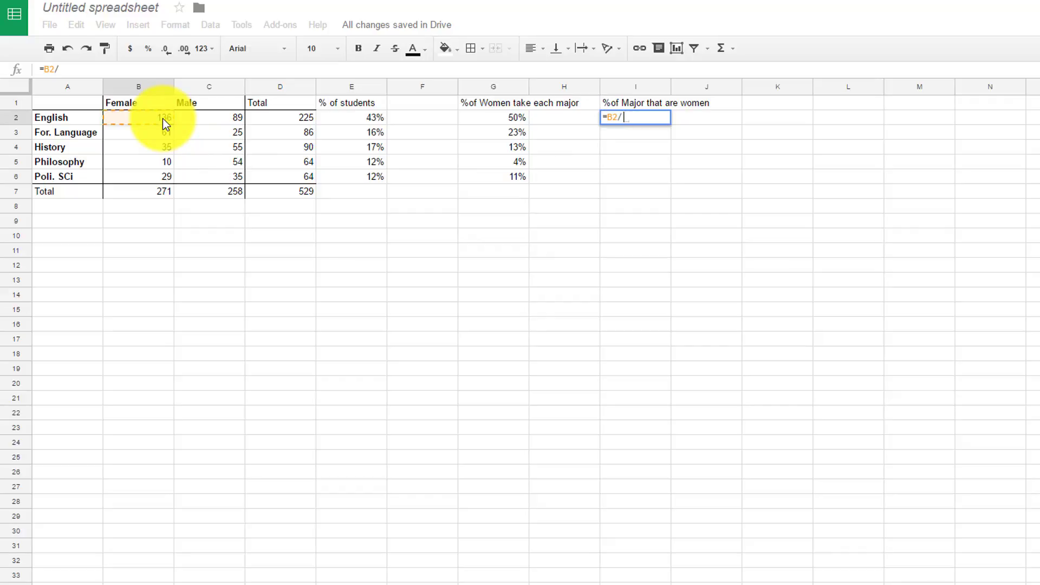
{"action": "left_click", "coordinate": [306, 116]}
{"action": "key", "text": "F4"}
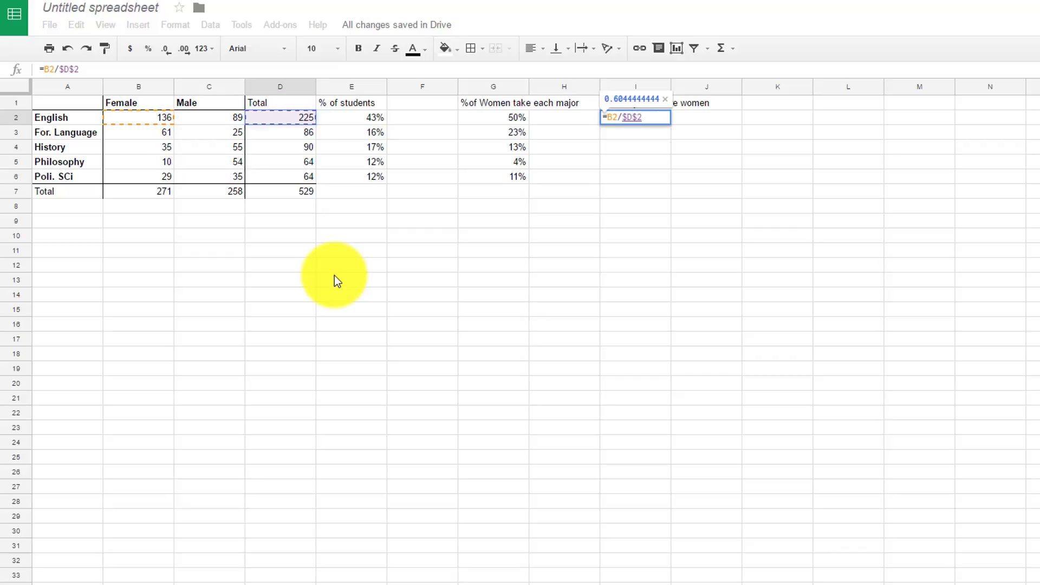
{"action": "key", "text": "Return"}
Fill the I2 formula down to I6 as whole percentages (60%, 27%, 16%, 4%, 13%)
{"action": "left_click", "coordinate": [649, 120]}
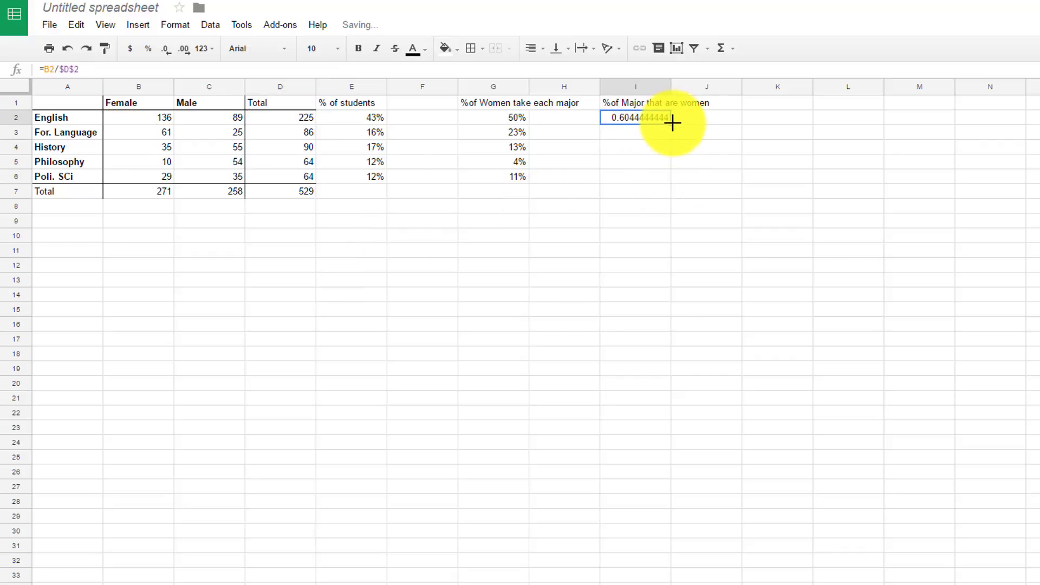
{"action": "left_click_drag", "start_coordinate": [671, 125], "coordinate": [664, 182]}
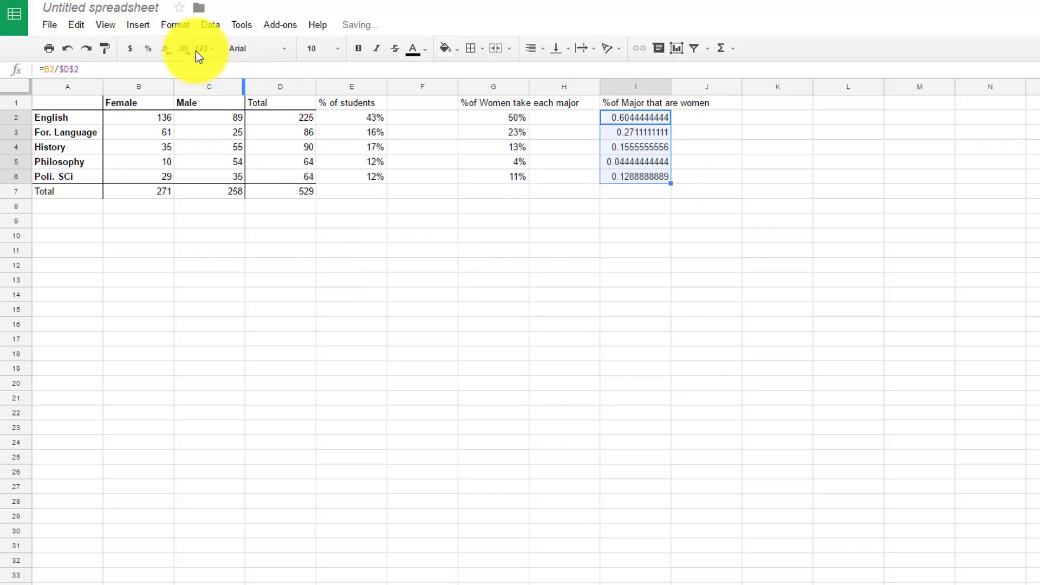
{"action": "left_click", "coordinate": [148, 48]}
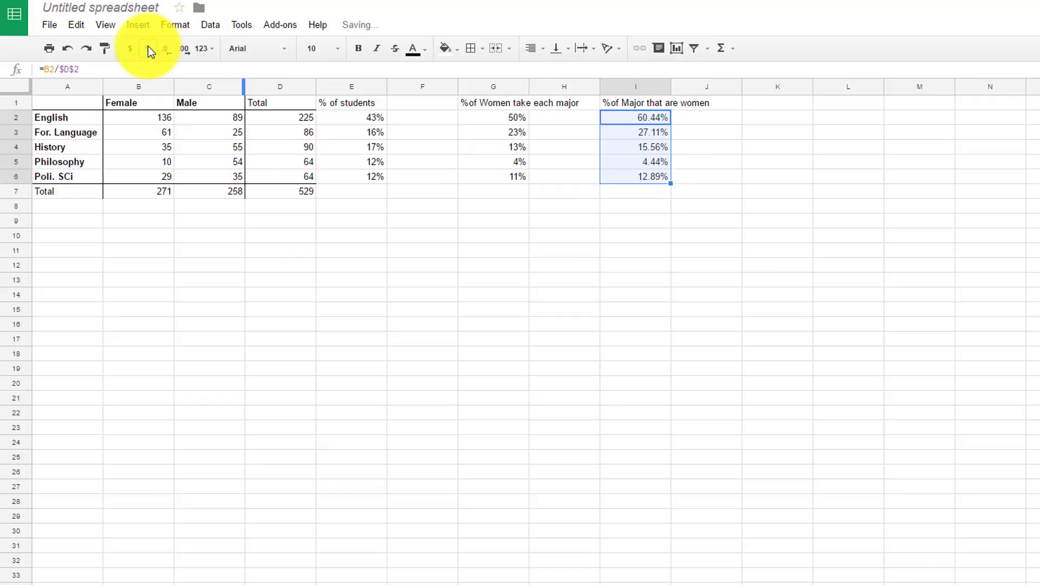
{"action": "left_click", "coordinate": [161, 51]}
{"action": "left_click", "coordinate": [161, 50]}
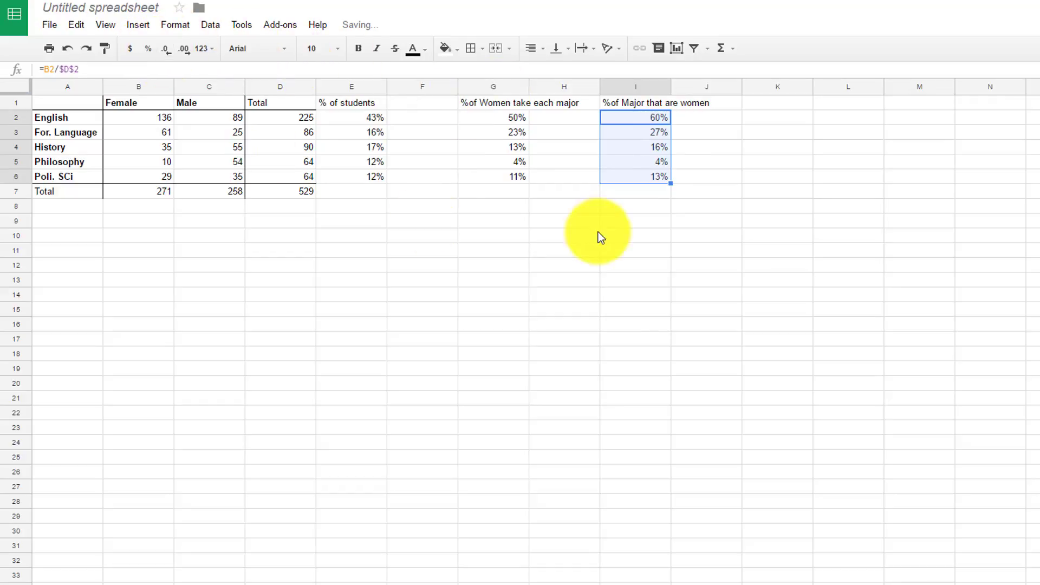
{"action": "left_click", "coordinate": [600, 236]}
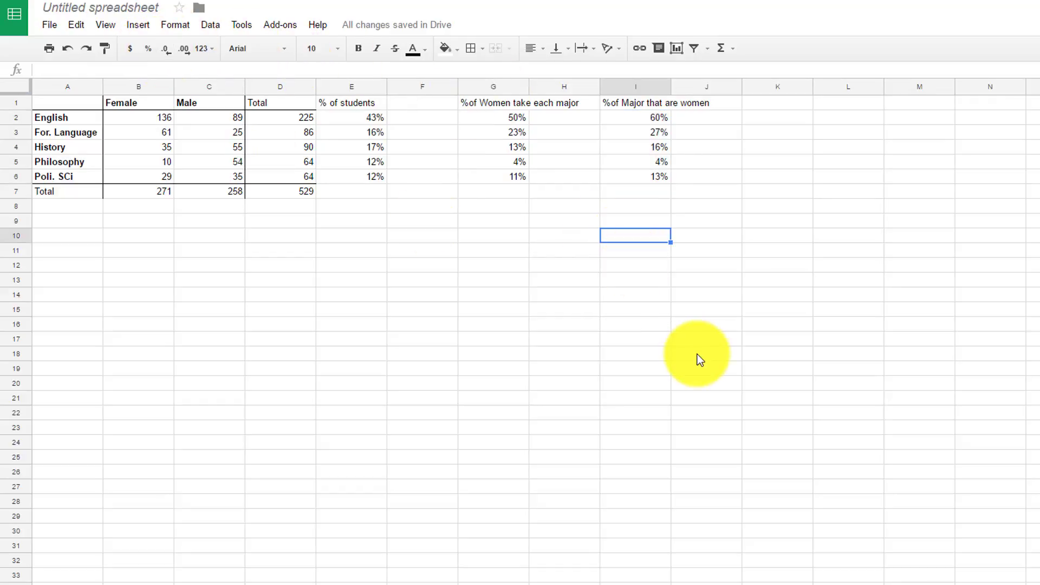
Pick K1, then select the four percentage columns G1:M6
{"action": "left_click", "coordinate": [791, 104]}
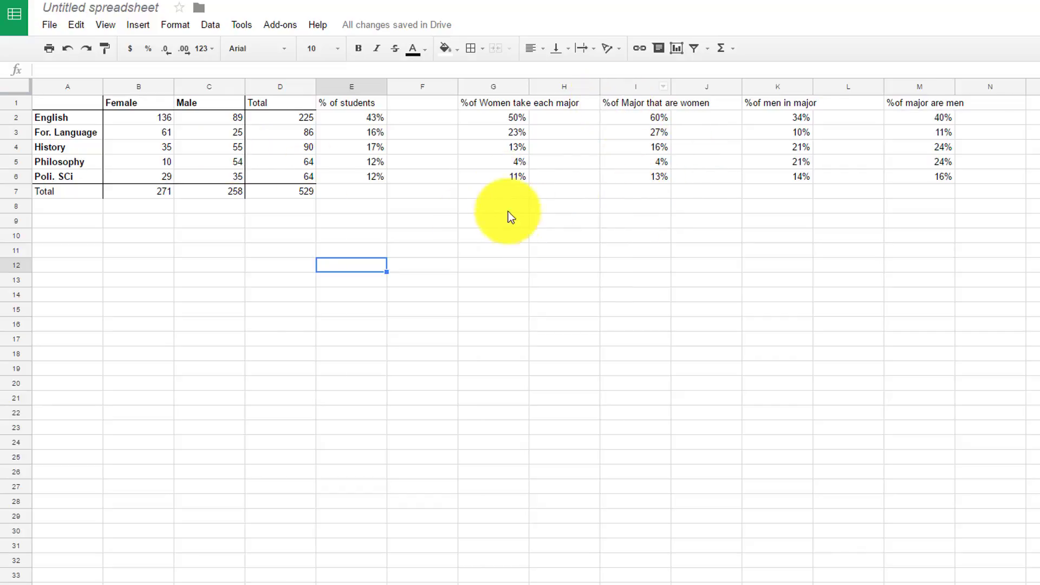
{"action": "left_click_drag", "start_coordinate": [477, 104], "coordinate": [934, 183]}
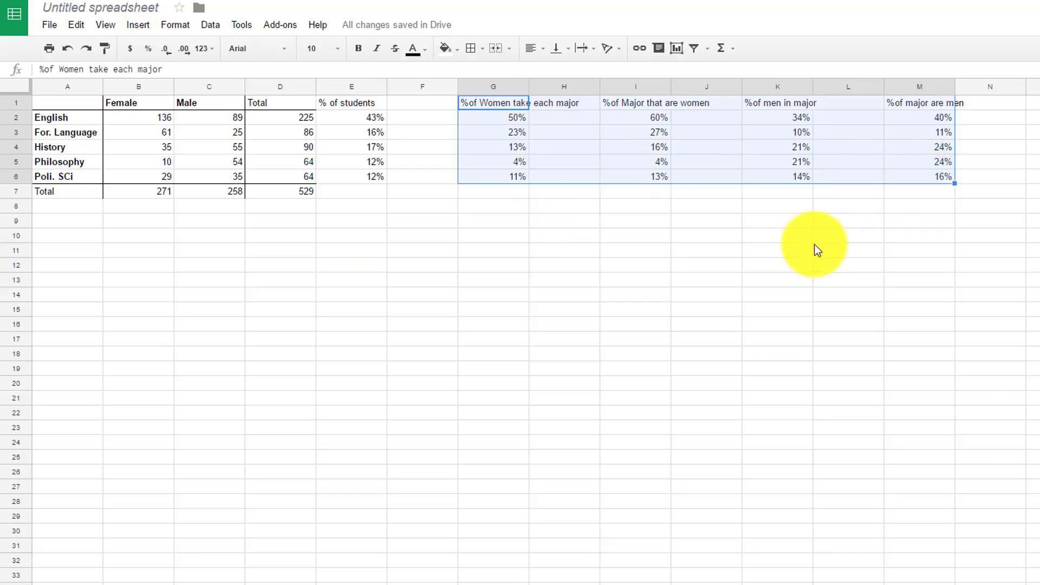
Label cell I9 'CONDITIONAL DISTRIBUTION'
{"action": "left_click", "coordinate": [643, 222]}
{"action": "type", "text": "CO"}
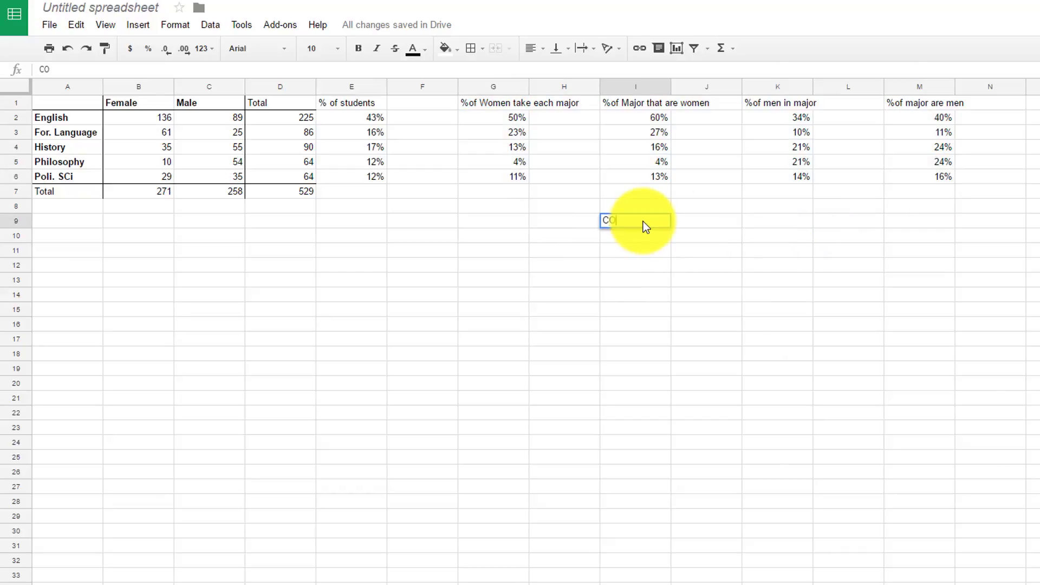
{"action": "type", "text": "NDITIONAL VARIABLES"}
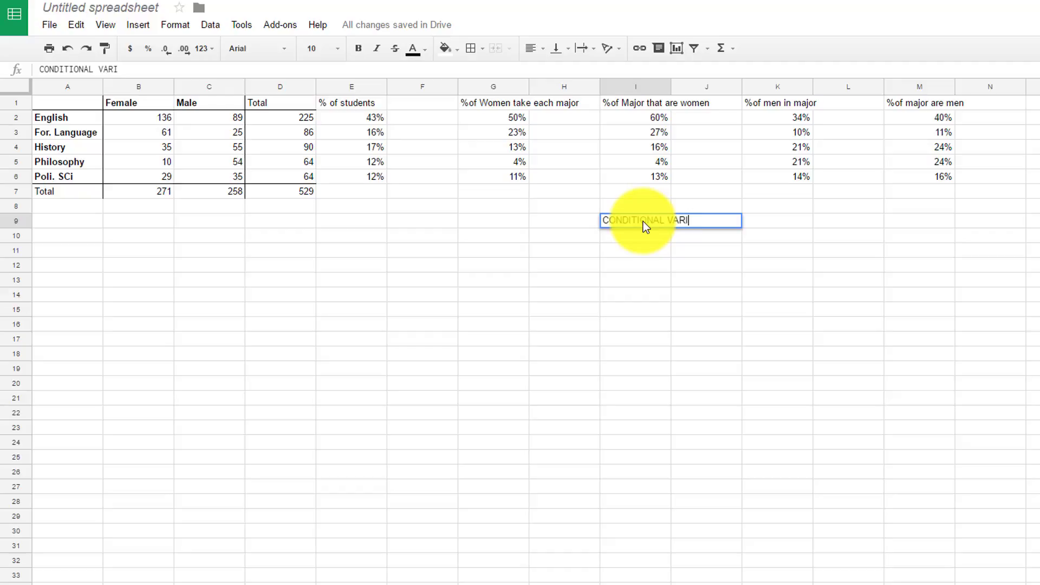
{"action": "key", "text": "BackSpace"}
{"action": "key", "text": "BackSpace"}
{"action": "key", "text": "BackSpace"}
{"action": "key", "text": "BackSpace"}
{"action": "key", "text": "BackSpace"}
{"action": "key", "text": "BackSpace"}
{"action": "key", "text": "BackSpace"}
{"action": "key", "text": "BackSpace"}
{"action": "key", "text": "BackSpace"}
{"action": "type", "text": "DISTRIBUTION"}
{"action": "key", "text": "Left"}
{"action": "key", "text": "Left"}
{"action": "key", "text": "Left"}
{"action": "key", "text": "Left"}
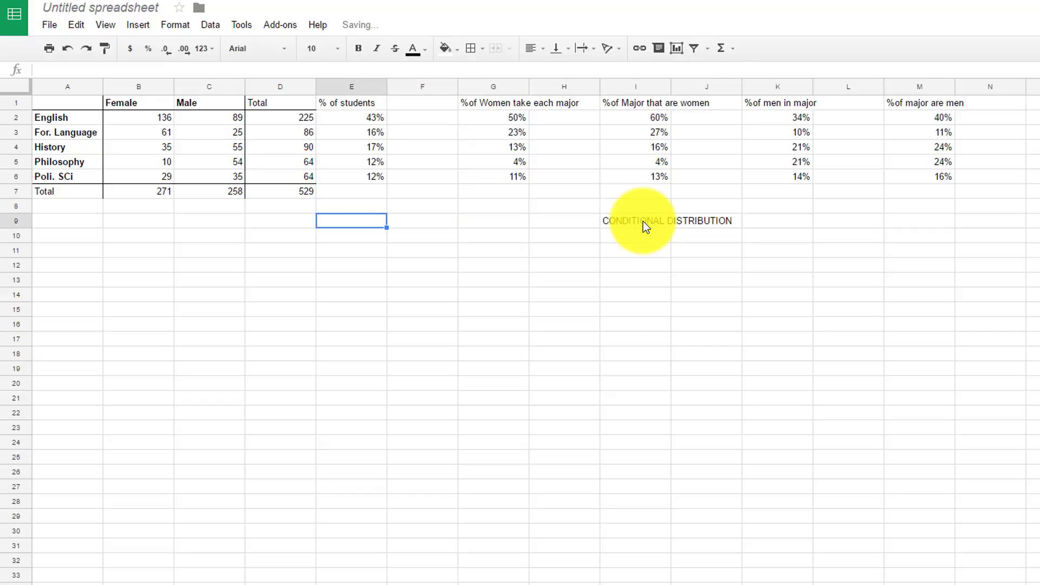
Label cell E9 'MARGINAL DISTRIBUTION'
{"action": "type", "text": "MARGINAL "}
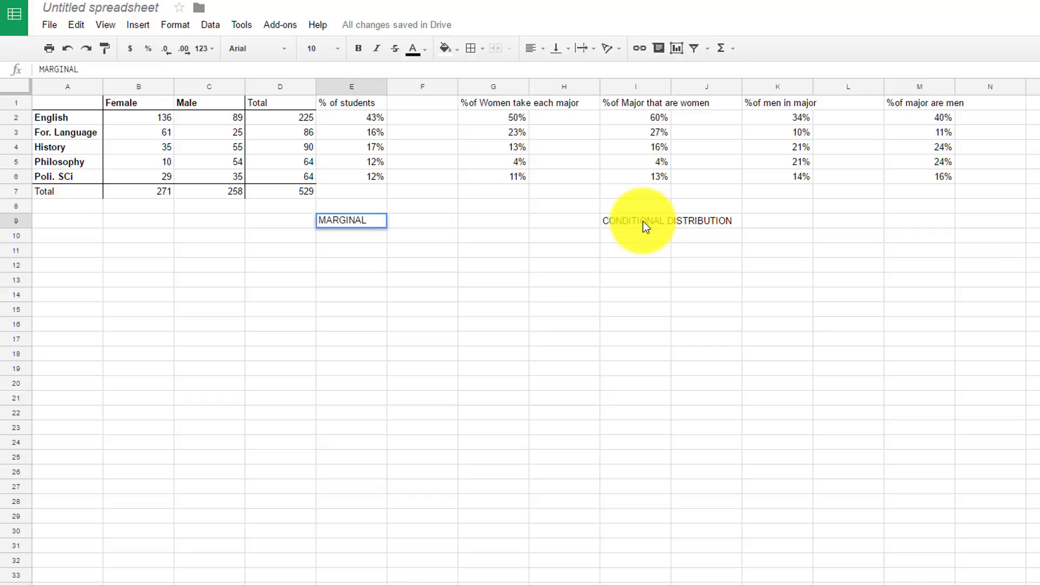
{"action": "type", "text": "DISTRI"}
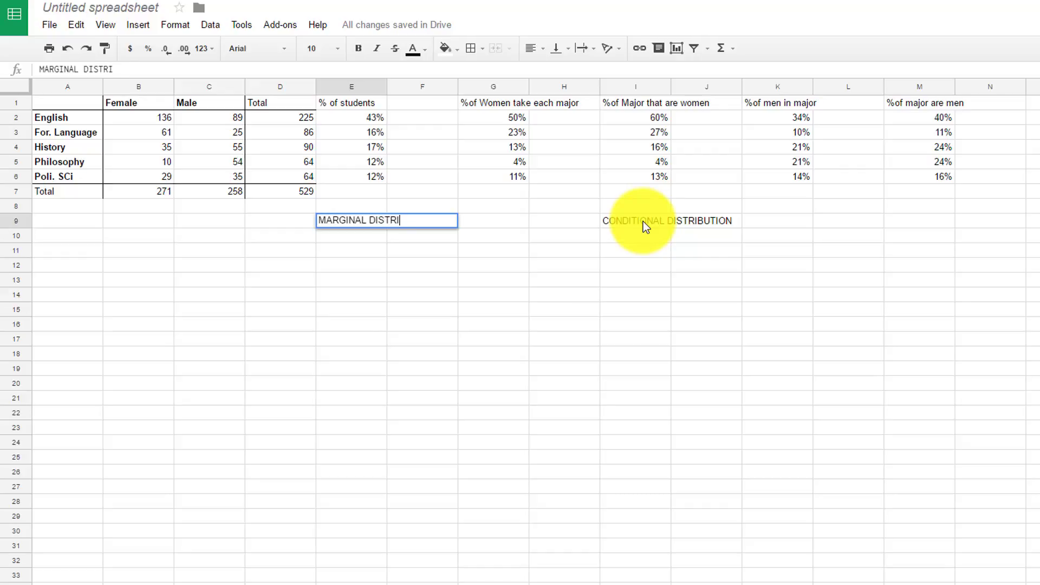
{"action": "type", "text": "BUTION"}
{"action": "key", "text": "Return"}
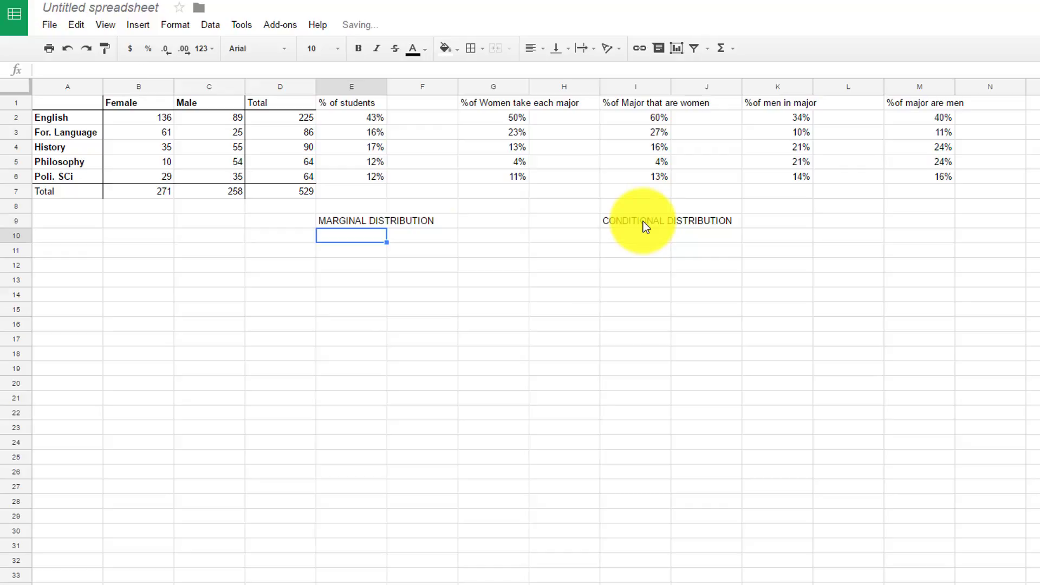
{"action": "key", "text": "Up"}
{"action": "key", "text": "Up"}
{"action": "key", "text": "Up"}
{"action": "key", "text": "Up"}
{"action": "key", "text": "Up"}
{"action": "key", "text": "Up"}
{"action": "key", "text": "Up"}
{"action": "key", "text": "Up"}
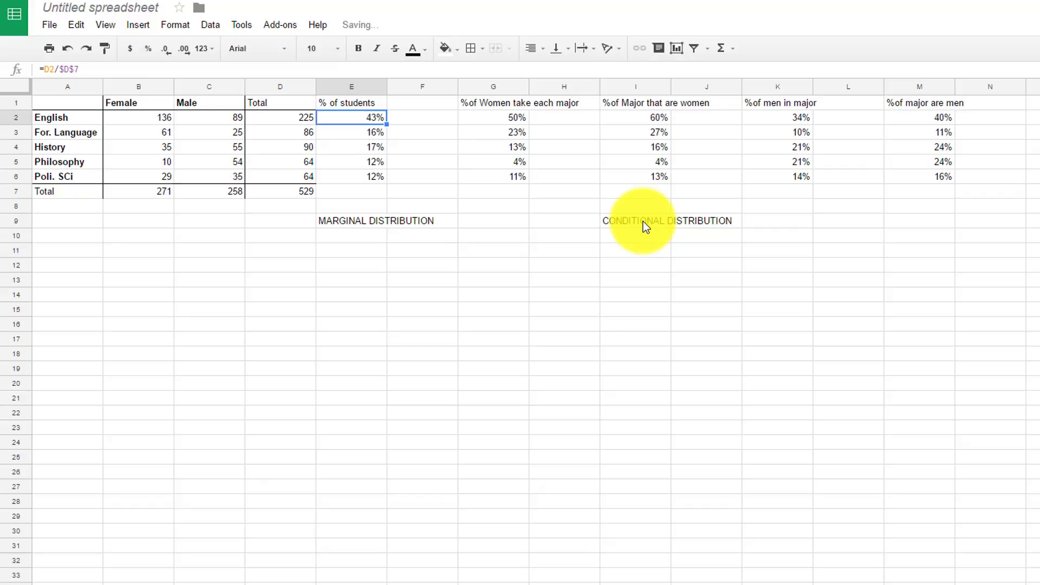
{"action": "key", "text": "Down"}
{"action": "key", "text": "Down"}
{"action": "key", "text": "Up"}
{"action": "key", "text": "Up"}
{"action": "key", "text": "Down"}
{"action": "key", "text": "Down"}
{"action": "key", "text": "Down"}
{"action": "key", "text": "Down"}
{"action": "key", "text": "Down"}
{"action": "key", "text": "Left"}
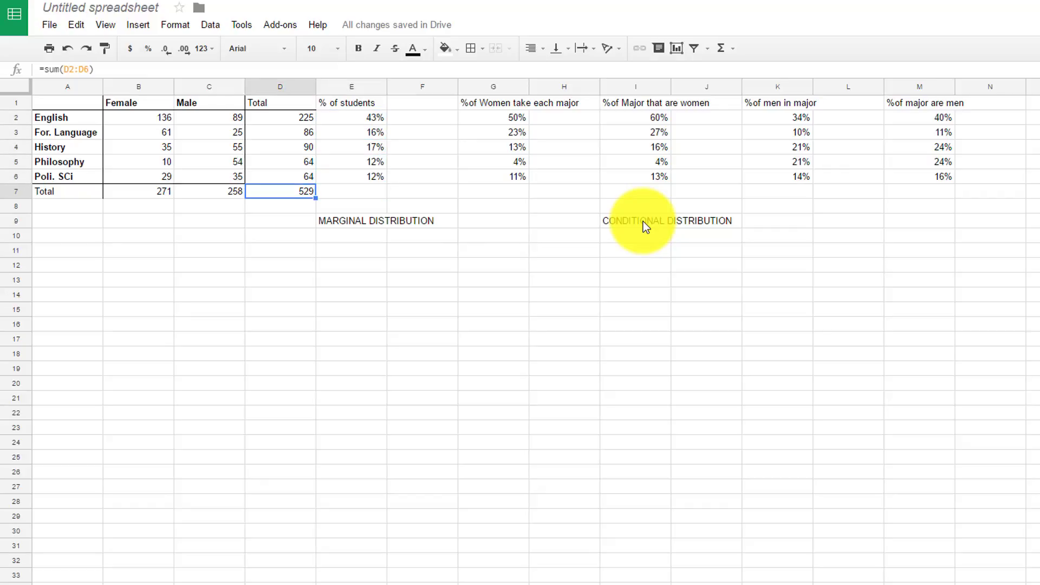
{"action": "key", "text": "Right"}
{"action": "key", "text": "Right"}
{"action": "key", "text": "Right"}
{"action": "key", "text": "Right"}
{"action": "key", "text": "Right"}
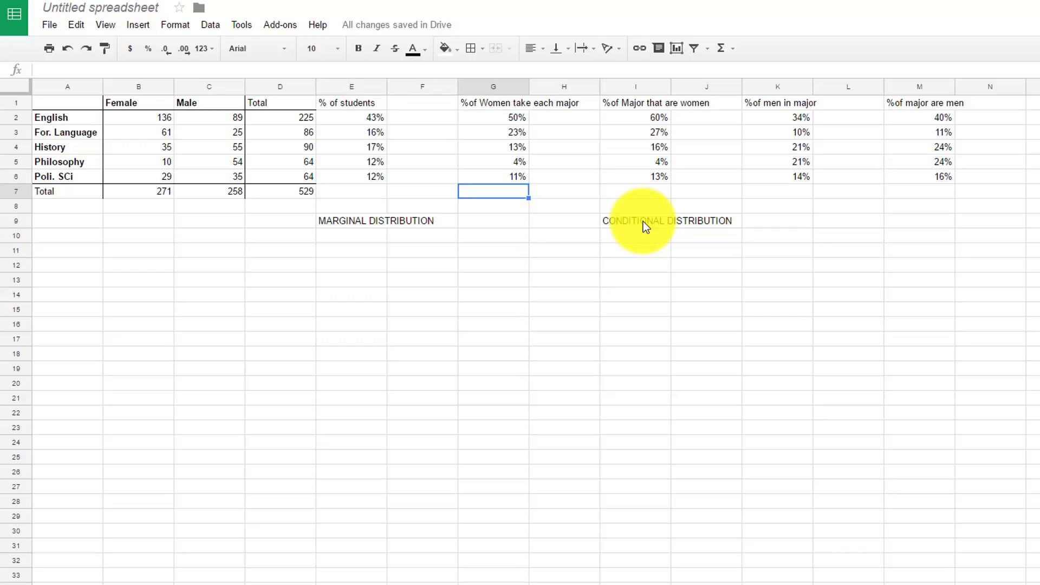
{"action": "key", "text": "Down"}
{"action": "key", "text": "Down"}
{"action": "key", "text": "Up"}
{"action": "key", "text": "Up"}
{"action": "key", "text": "Up"}
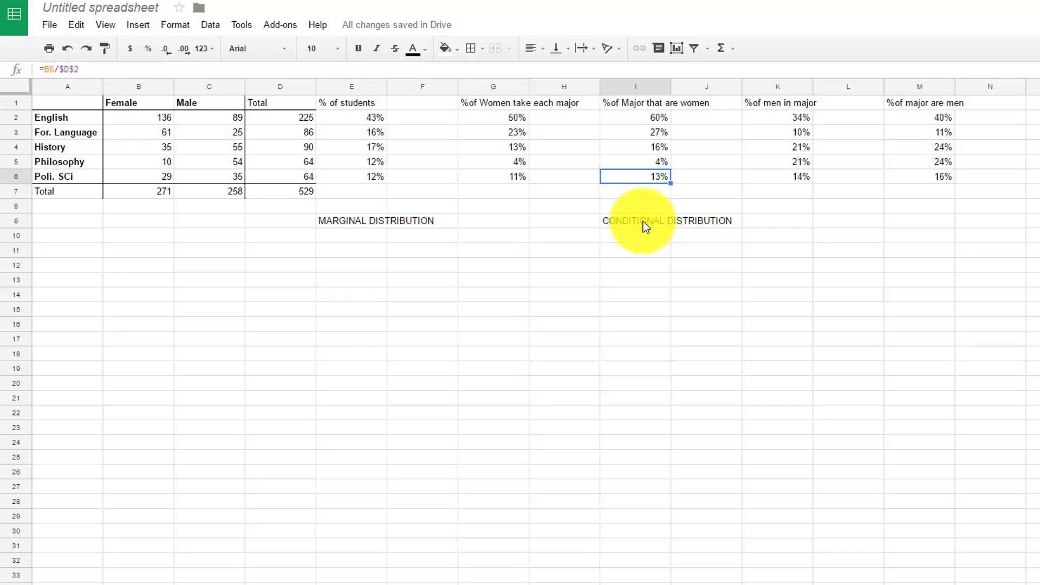
{"action": "key", "text": "Left"}
{"action": "key", "text": "Left"}
{"action": "key", "text": "Up"}
{"action": "key", "text": "Up"}
{"action": "key", "text": "Up"}
{"action": "key", "text": "Up"}
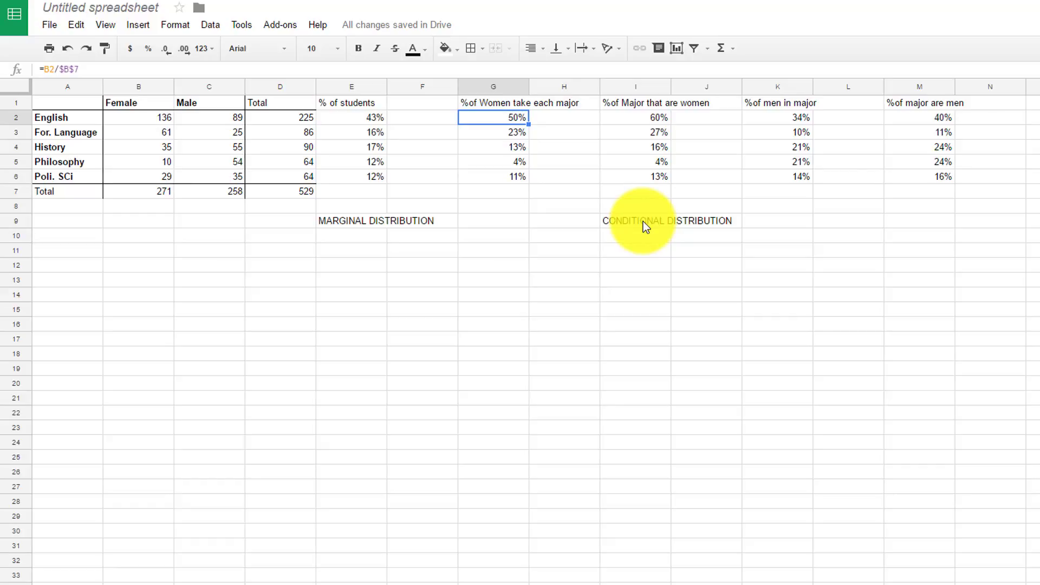
{"action": "key", "text": "Up"}
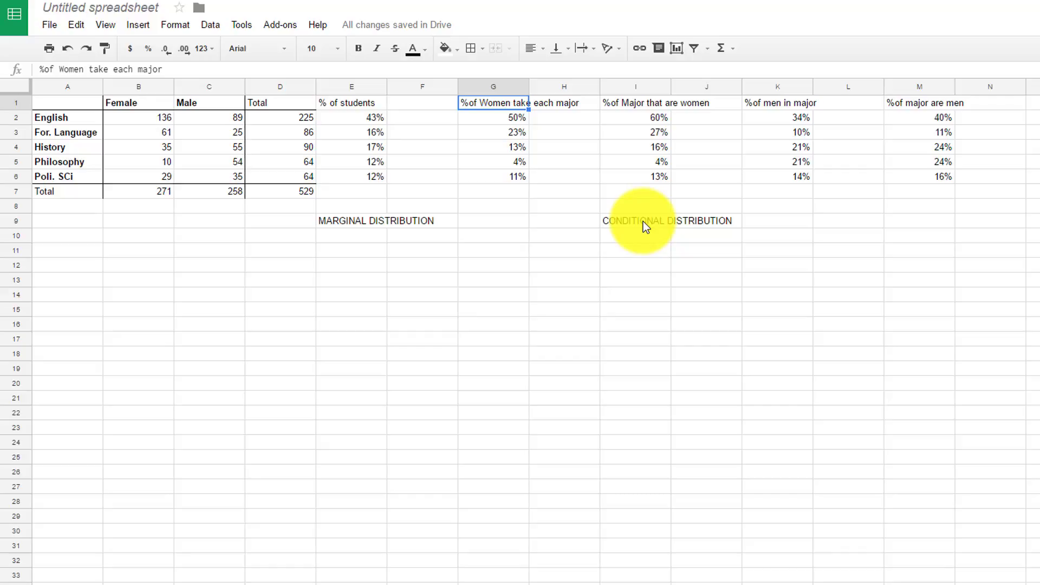
{"action": "key", "text": "Right"}
{"action": "key", "text": "Right"}
{"action": "key", "text": "Right"}
{"action": "key", "text": "Right"}
{"action": "key", "text": "Right"}
{"action": "key", "text": "Right"}
{"action": "key", "text": "Left"}
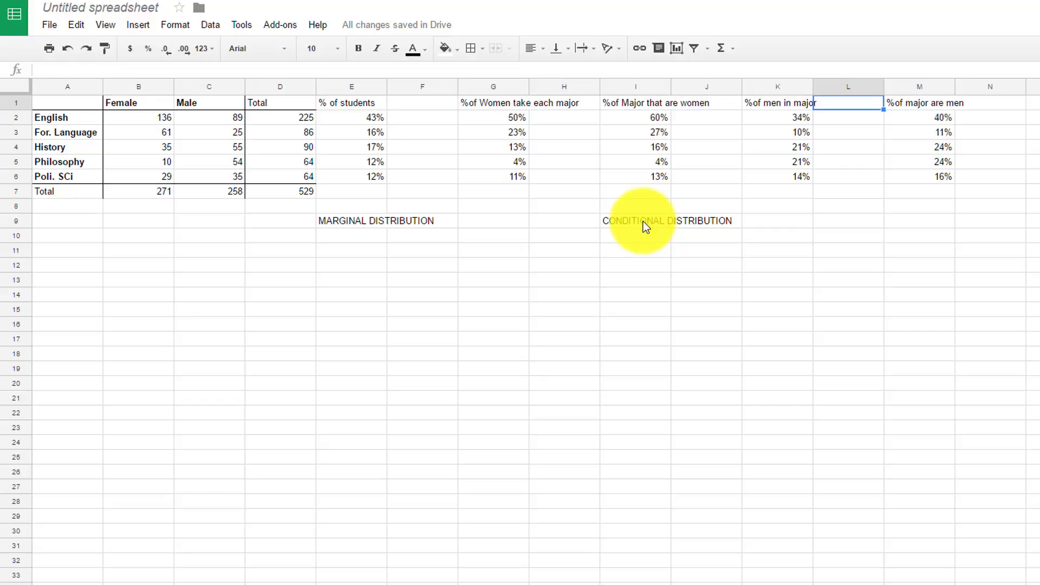
{"action": "key", "text": "Left"}
{"action": "key", "text": "Left"}
{"action": "key", "text": "Left"}
{"action": "key", "text": "Left"}
{"action": "key", "text": "Left"}
{"action": "key", "text": "Down"}
{"action": "key", "text": "Down"}
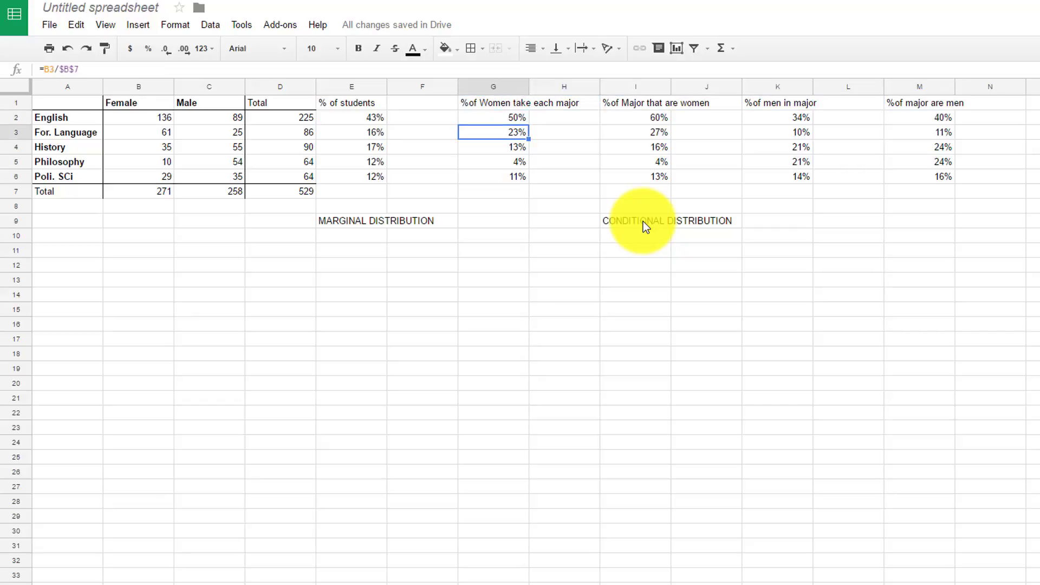
{"action": "key", "text": "Down"}
{"action": "key", "text": "Down"}
{"action": "key", "text": "Down"}
{"action": "key", "text": "Down"}
{"action": "key", "text": "Up"}
{"action": "key", "text": "Up"}
{"action": "key", "text": "Up"}
{"action": "key", "text": "Up"}
{"action": "key", "text": "Up"}
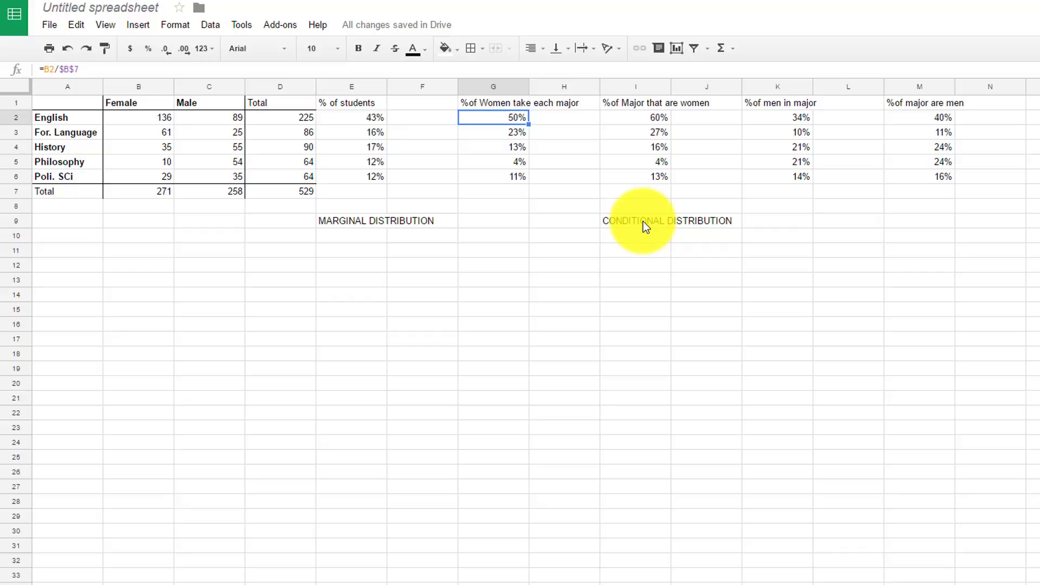
{"action": "key", "text": "Right"}
{"action": "key", "text": "Right"}
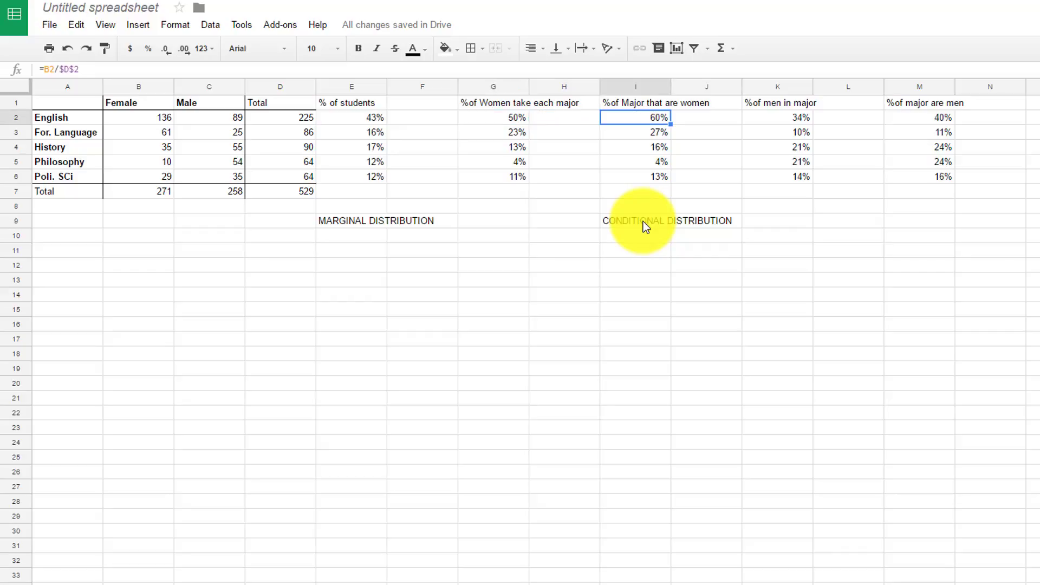
{"action": "key", "text": "Down"}
{"action": "key", "text": "Down"}
{"action": "key", "text": "Down"}
{"action": "key", "text": "Down"}
{"action": "key", "text": "Down"}
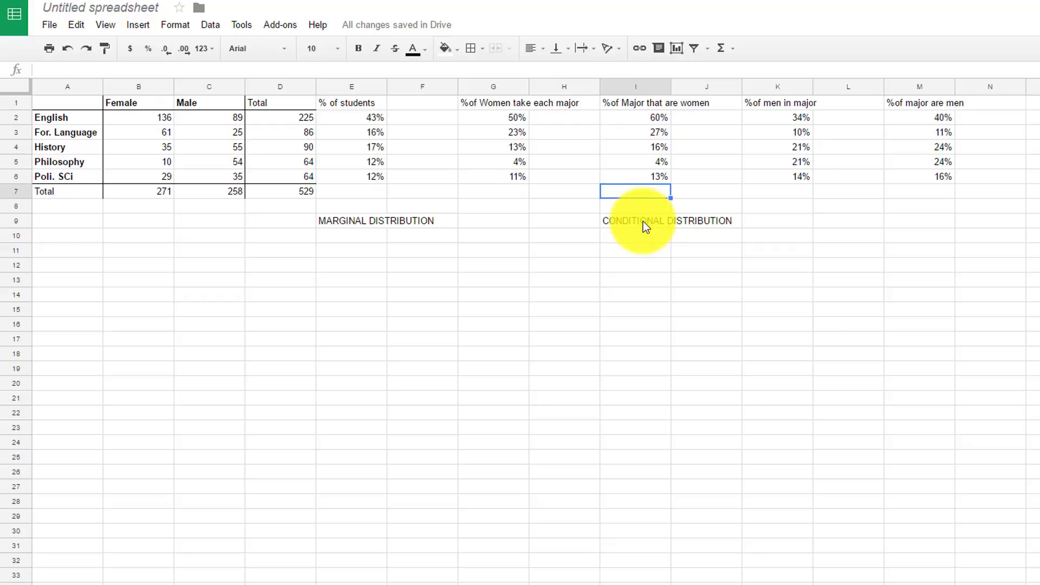
{"action": "key", "text": "Down"}
{"action": "key", "text": "Left"}
{"action": "key", "text": "Left"}
{"action": "key", "text": "Left"}
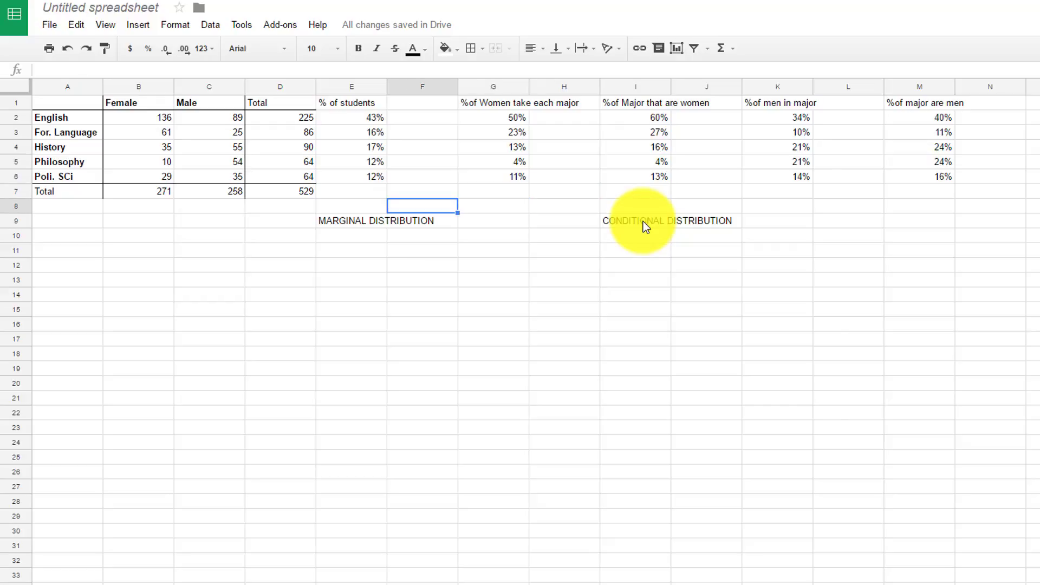
{"action": "key", "text": "Left"}
{"action": "key", "text": "Left"}
{"action": "key", "text": "Left"}
{"action": "key", "text": "ctrl+shift+Up"}
{"action": "key", "text": "ctrl+shift+Left"}
Insert a column chart of female counts from A1:B6 and move it right of the conditional columns
{"action": "left_click", "coordinate": [503, 460]}
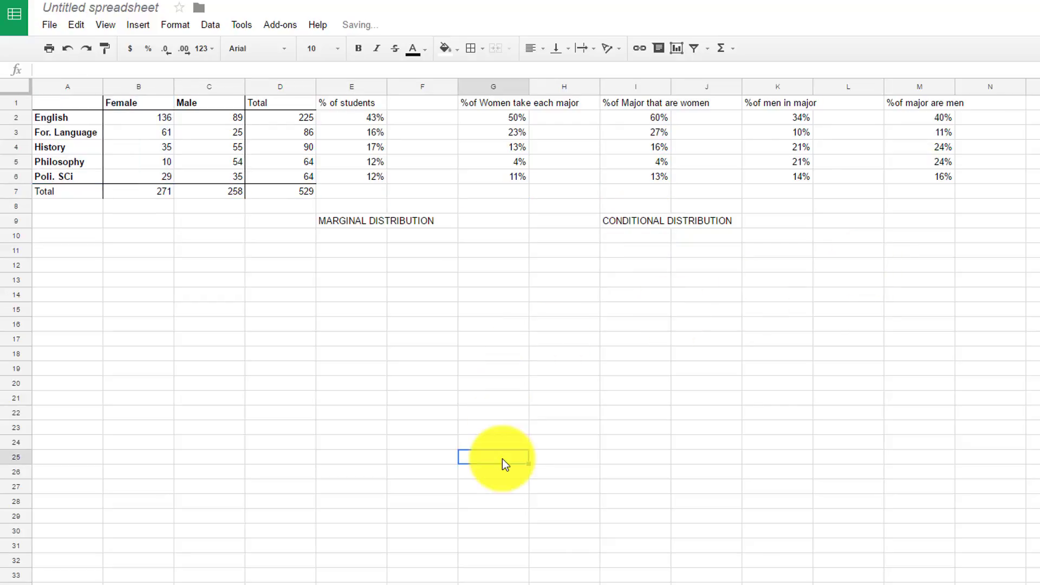
{"action": "left_click", "coordinate": [63, 103]}
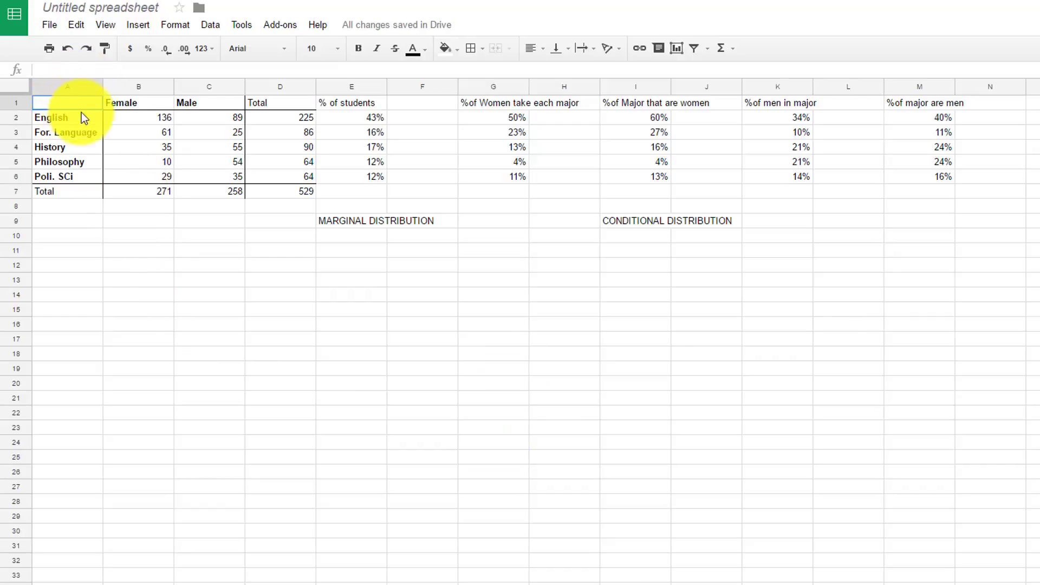
{"action": "left_click_drag", "start_coordinate": [81, 117], "coordinate": [139, 173]}
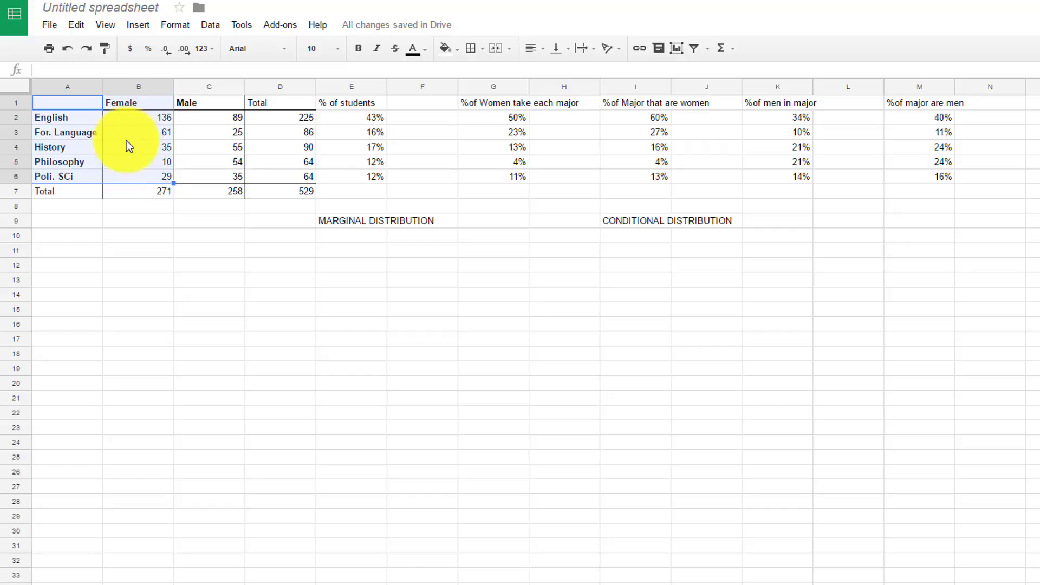
{"action": "left_click", "coordinate": [137, 25]}
{"action": "left_click", "coordinate": [174, 283]}
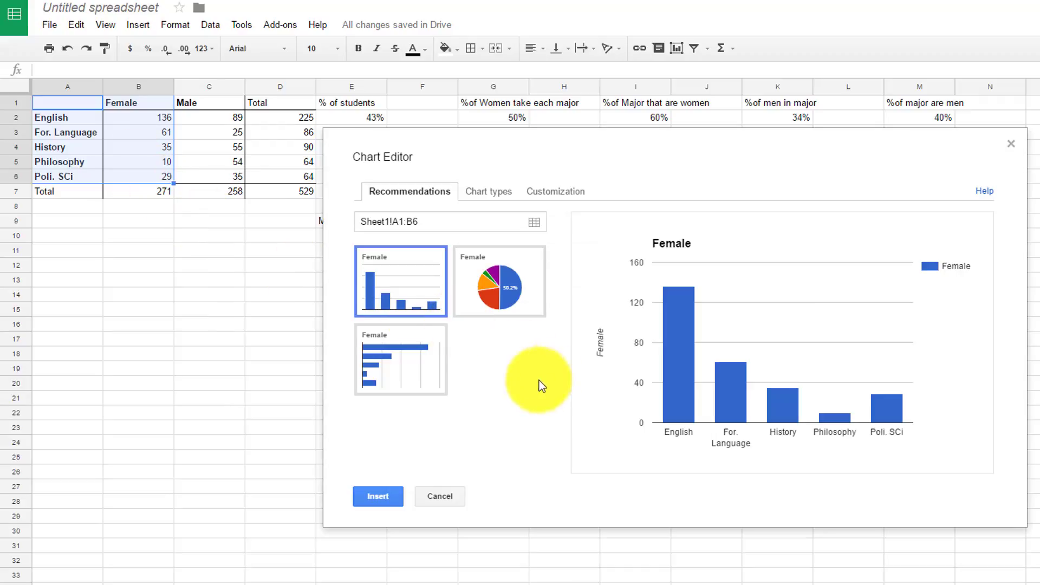
{"action": "left_click", "coordinate": [483, 191]}
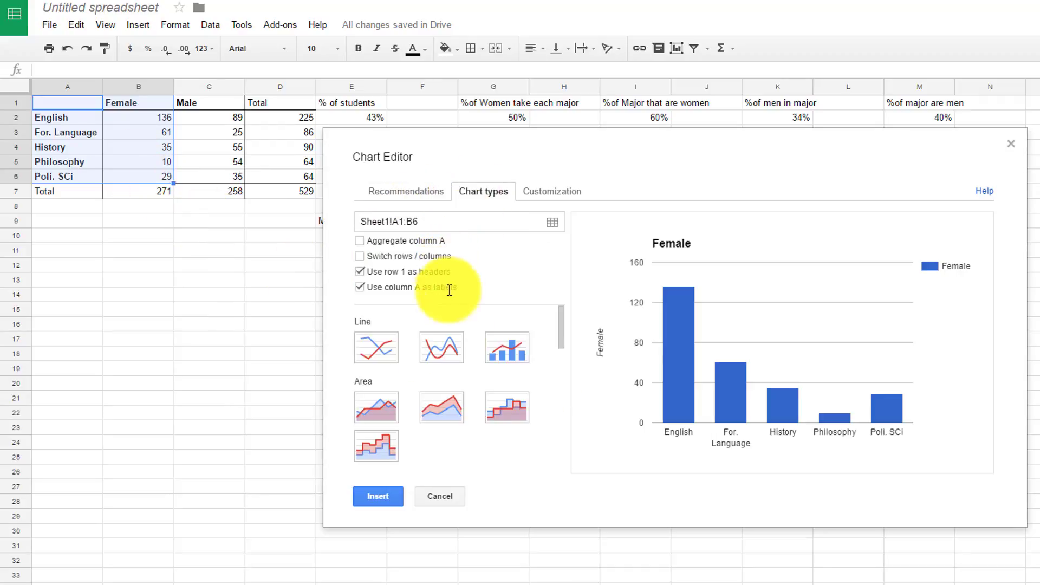
{"action": "scroll", "coordinate": [455, 379], "scroll_direction": "down", "scroll_amount": 3}
{"action": "scroll", "coordinate": [450, 390], "scroll_direction": "down", "scroll_amount": 1}
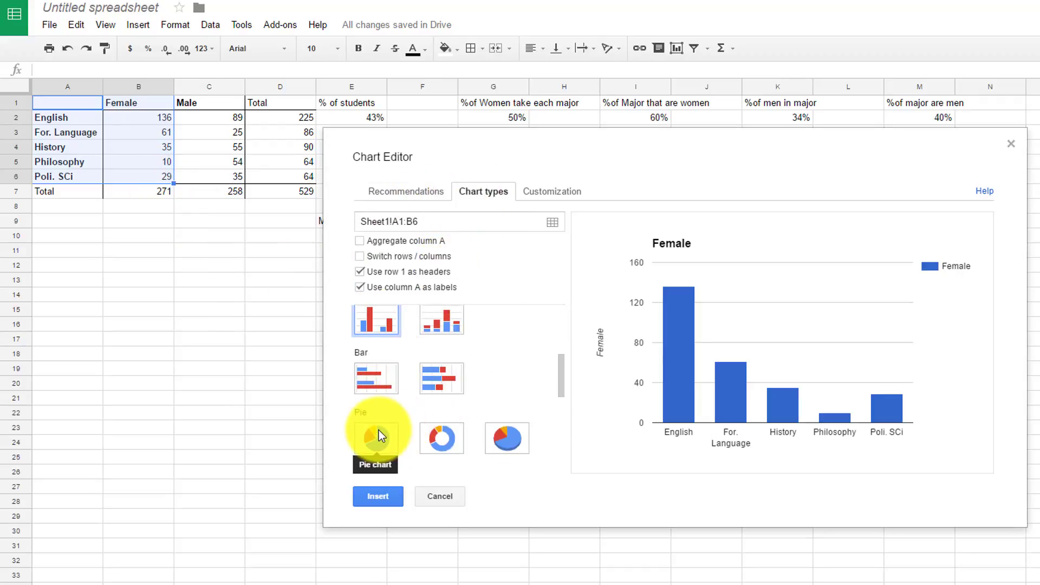
{"action": "left_click", "coordinate": [378, 497]}
{"action": "left_click_drag", "start_coordinate": [362, 121], "coordinate": [746, 204]}
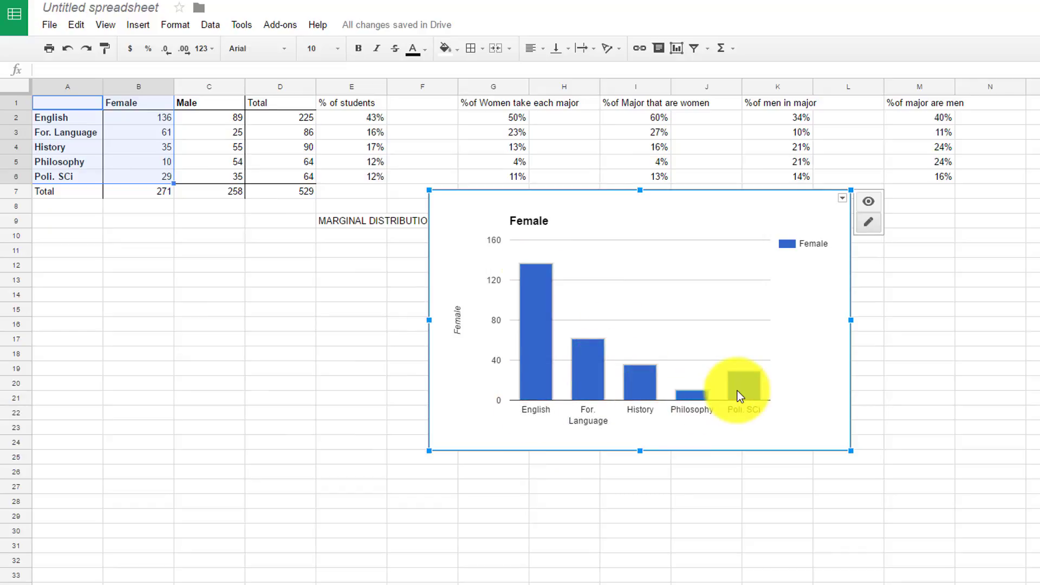
{"action": "left_click_drag", "start_coordinate": [713, 206], "coordinate": [1028, 162]}
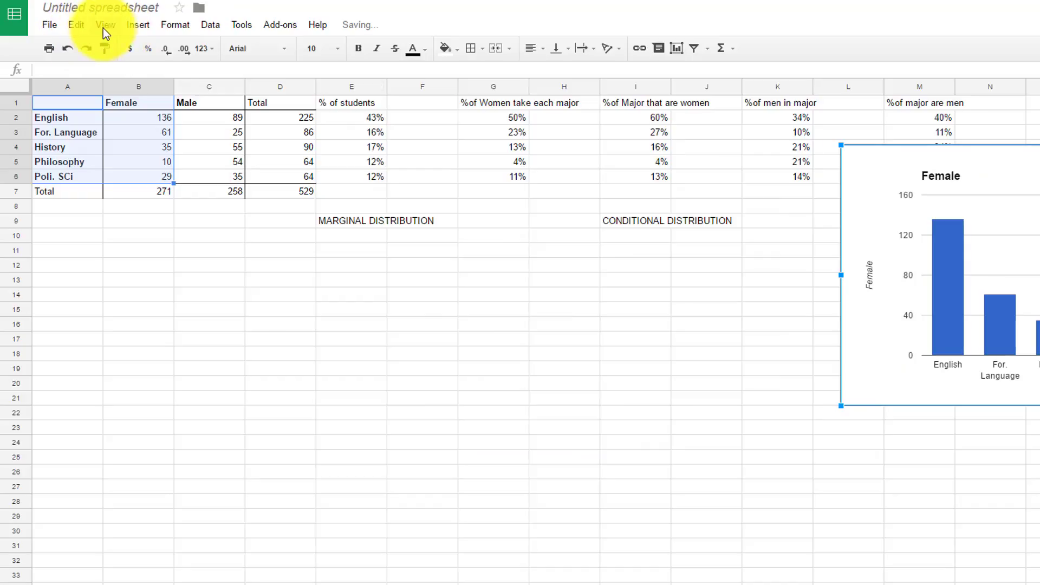
Insert a pie chart of the female counts and place it below the table, rows 16–33
{"action": "left_click", "coordinate": [139, 26]}
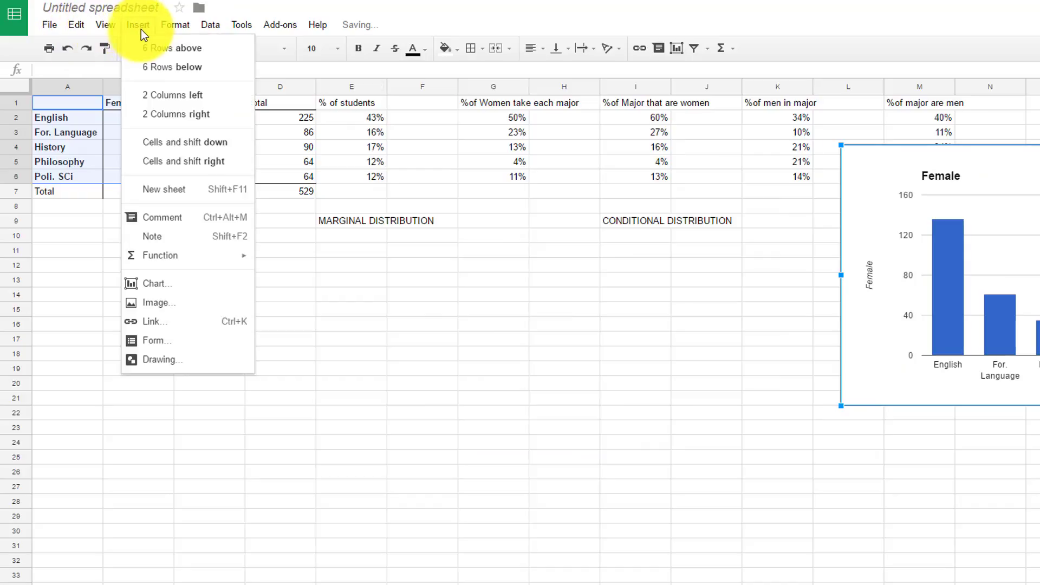
{"action": "left_click", "coordinate": [193, 286]}
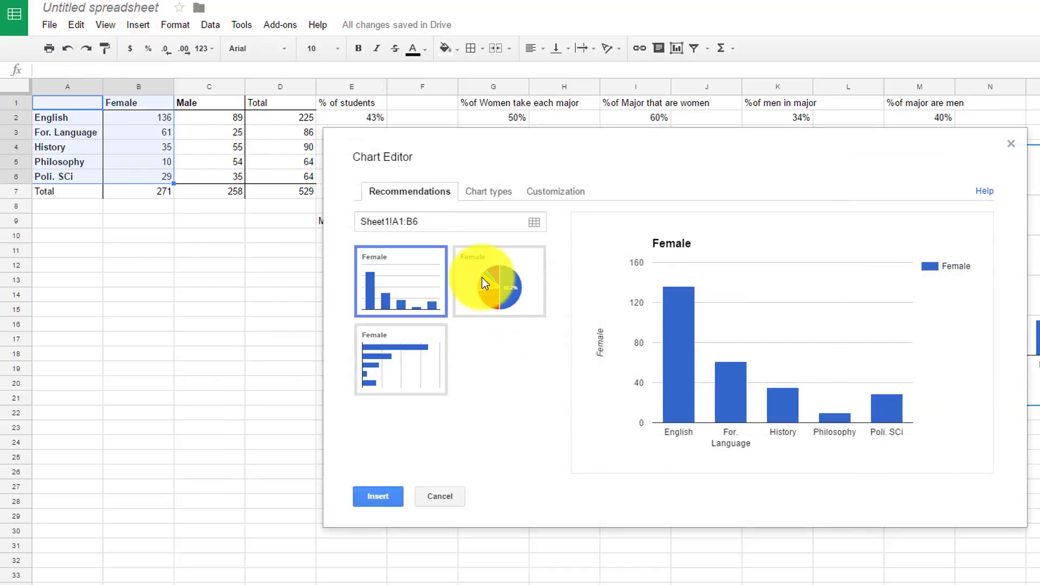
{"action": "left_click", "coordinate": [482, 278]}
{"action": "left_click", "coordinate": [381, 493]}
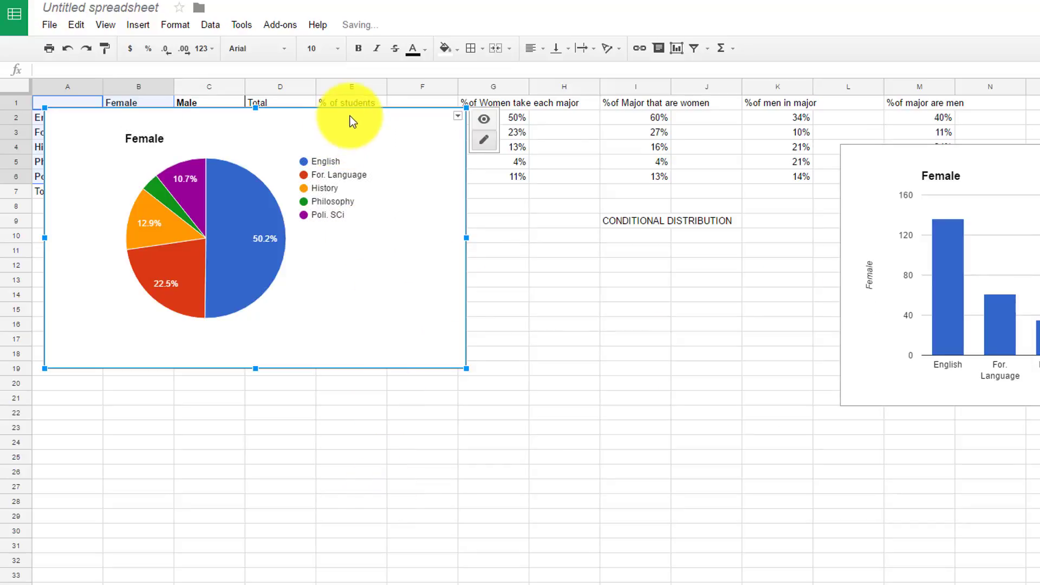
{"action": "left_click_drag", "start_coordinate": [350, 122], "coordinate": [694, 325]}
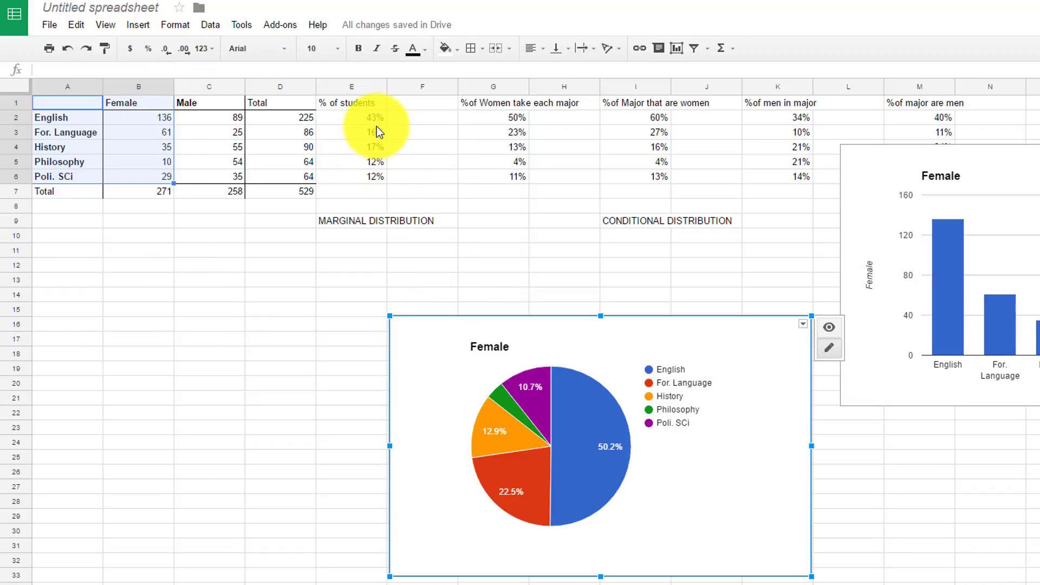
{"action": "left_click", "coordinate": [506, 117]}
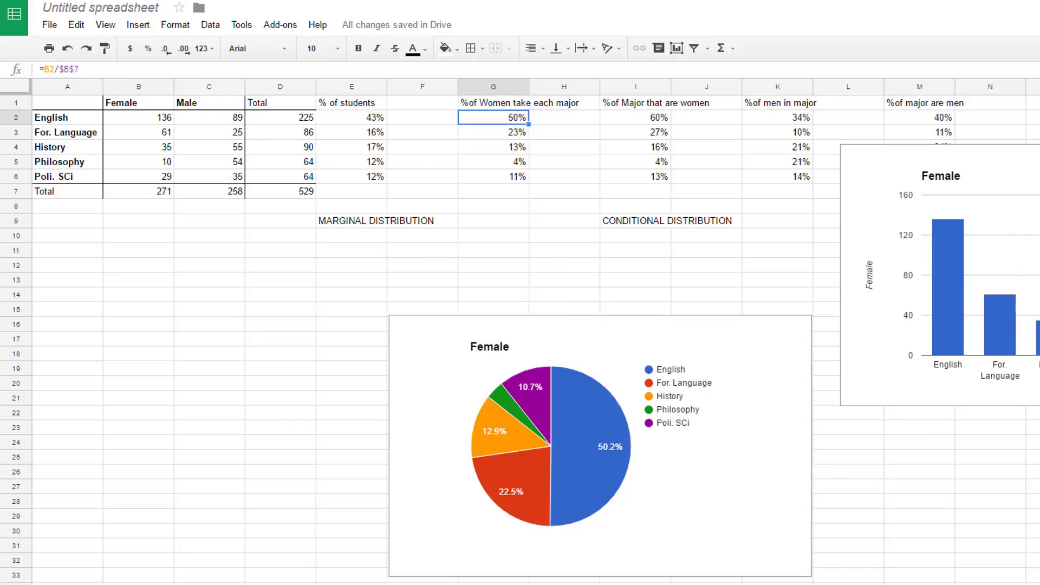
Move the column chart down beside the pie chart and clear the leftover text in F1
{"action": "left_click", "coordinate": [896, 382]}
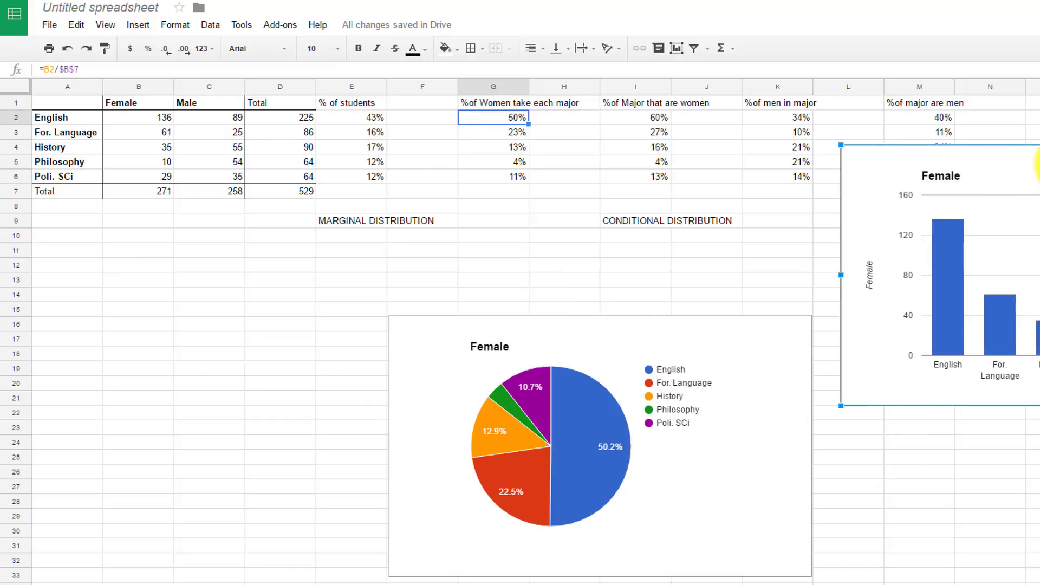
{"action": "left_click_drag", "start_coordinate": [1030, 157], "coordinate": [1037, 327]}
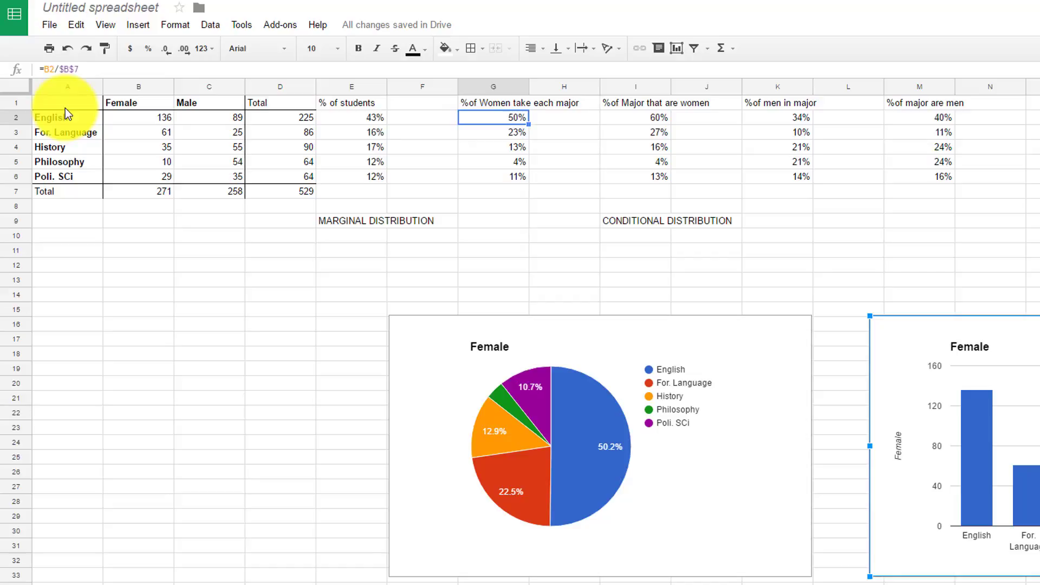
{"action": "left_click_drag", "start_coordinate": [65, 108], "coordinate": [63, 177]}
{"action": "type", "text": "C"}
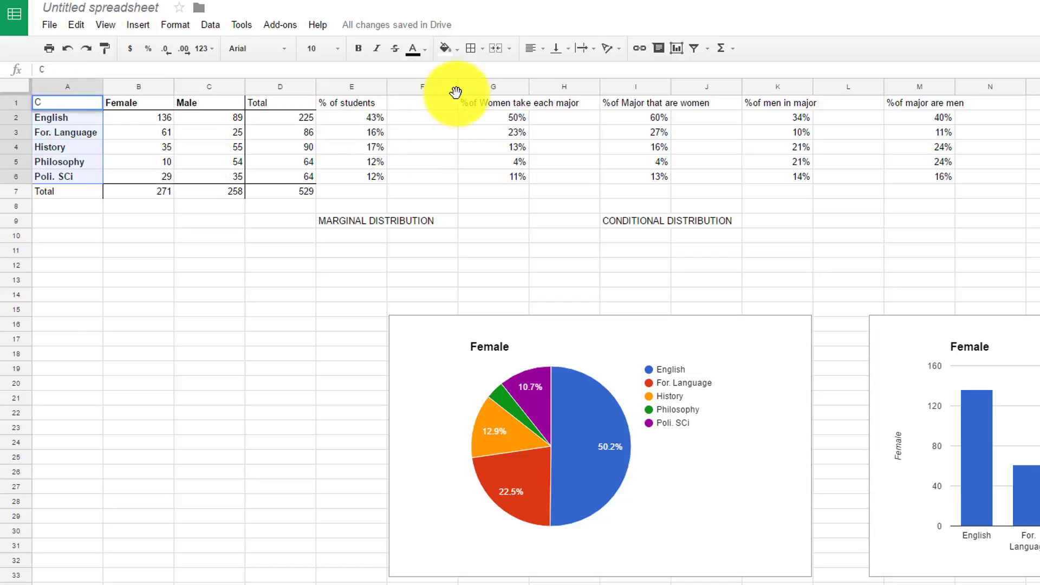
{"action": "left_click", "coordinate": [440, 103]}
{"action": "type", "text": "V"}
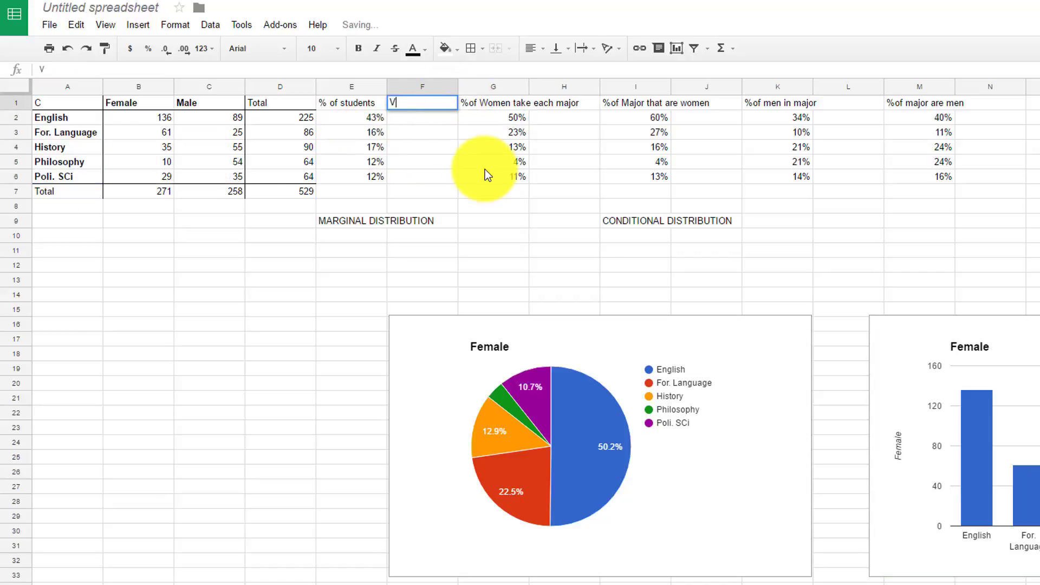
{"action": "key", "text": "BackSpace"}
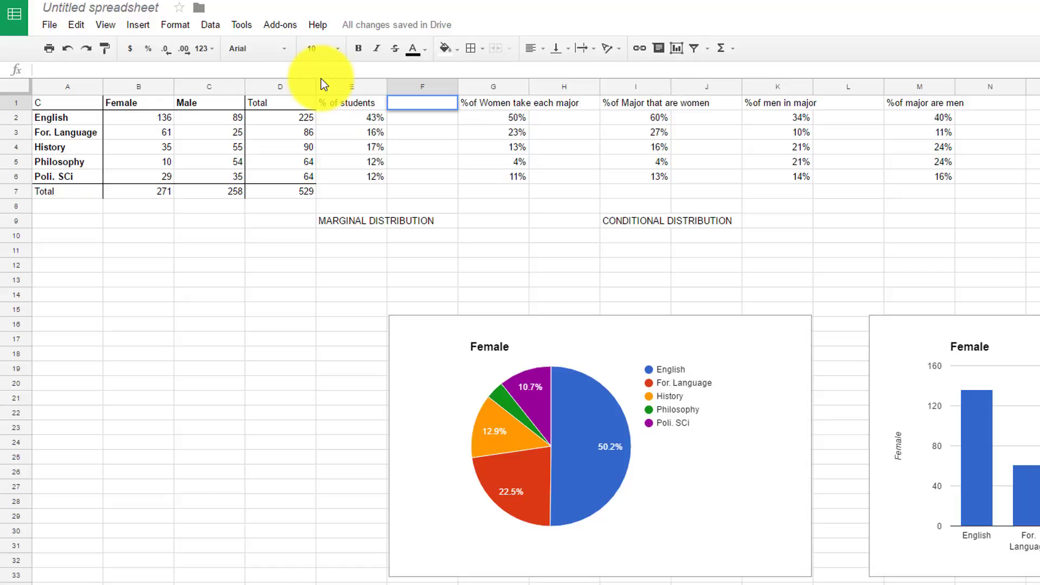
Copy the major labels from A1:A6 into column F starting at F1
{"action": "left_click_drag", "start_coordinate": [84, 108], "coordinate": [85, 178]}
{"action": "key", "text": "ctrl+c"}
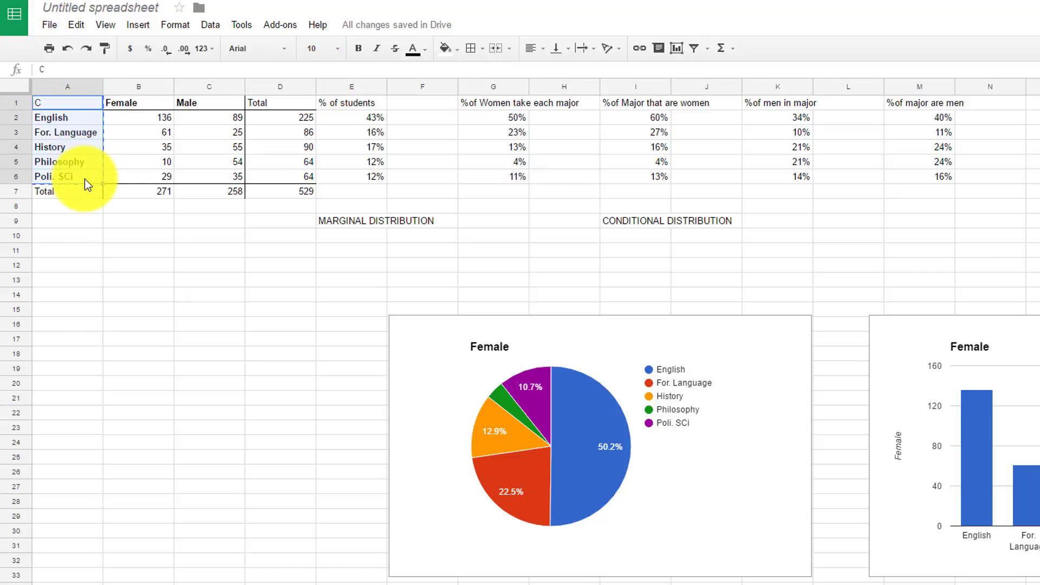
{"action": "left_click", "coordinate": [438, 107]}
{"action": "key", "text": "ctrl+v"}
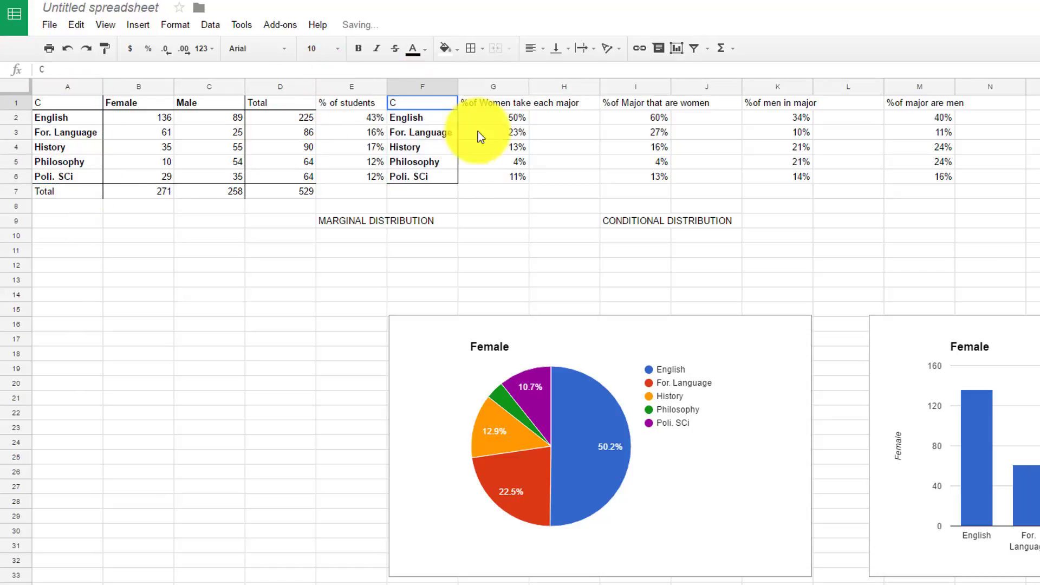
Preview a column chart of F1:G6, then cancel without inserting it
{"action": "left_click", "coordinate": [514, 180], "text": "shift"}
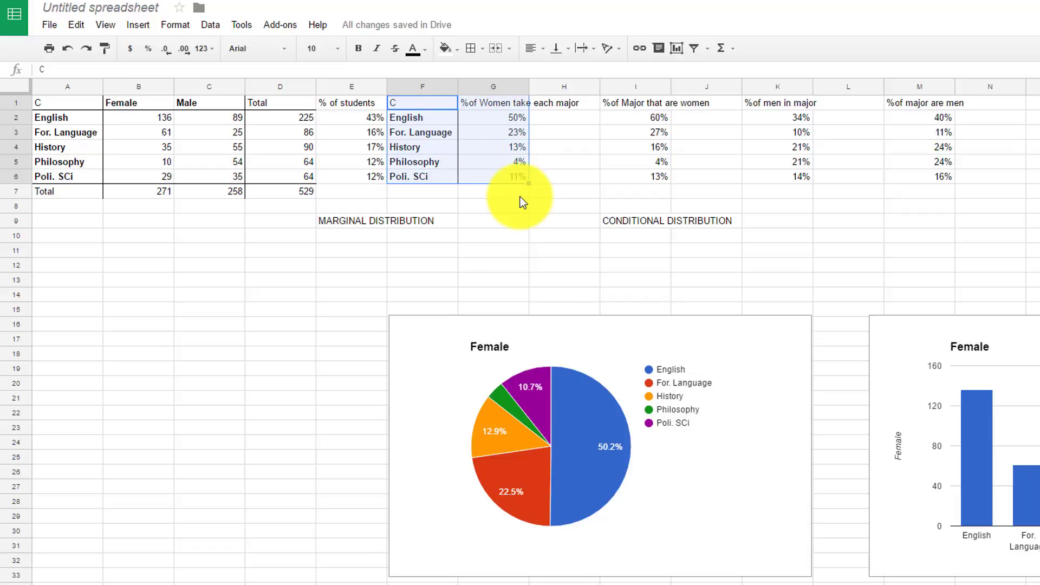
{"action": "left_click", "coordinate": [148, 27]}
{"action": "left_click", "coordinate": [177, 285]}
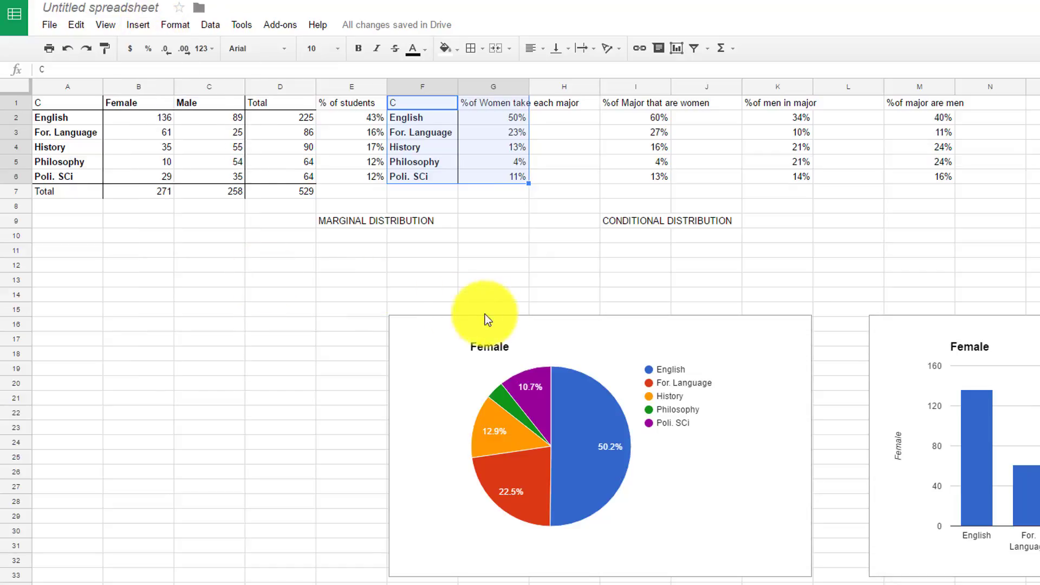
{"action": "left_click", "coordinate": [520, 283]}
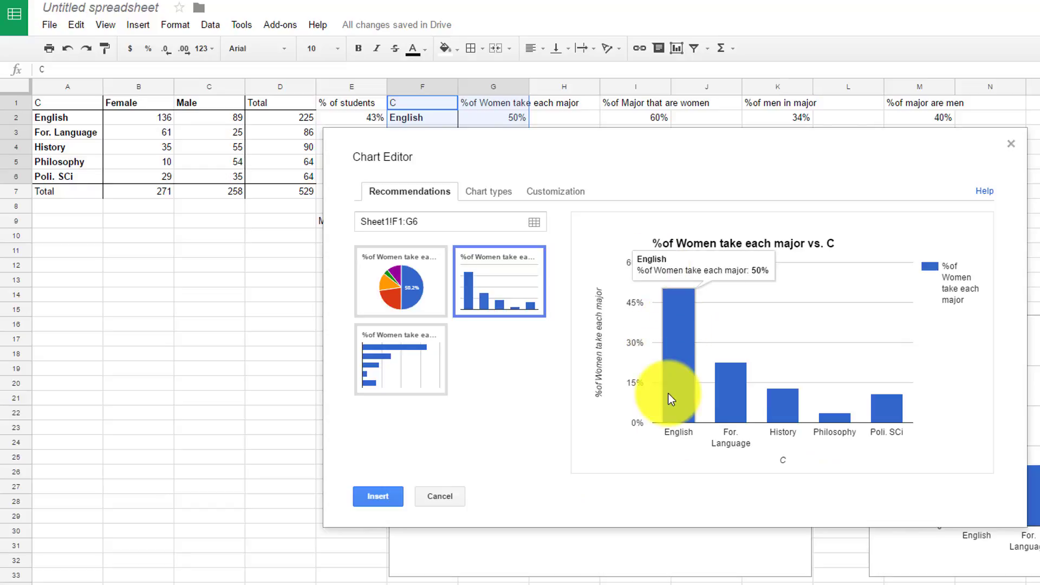
{"action": "left_click", "coordinate": [450, 498]}
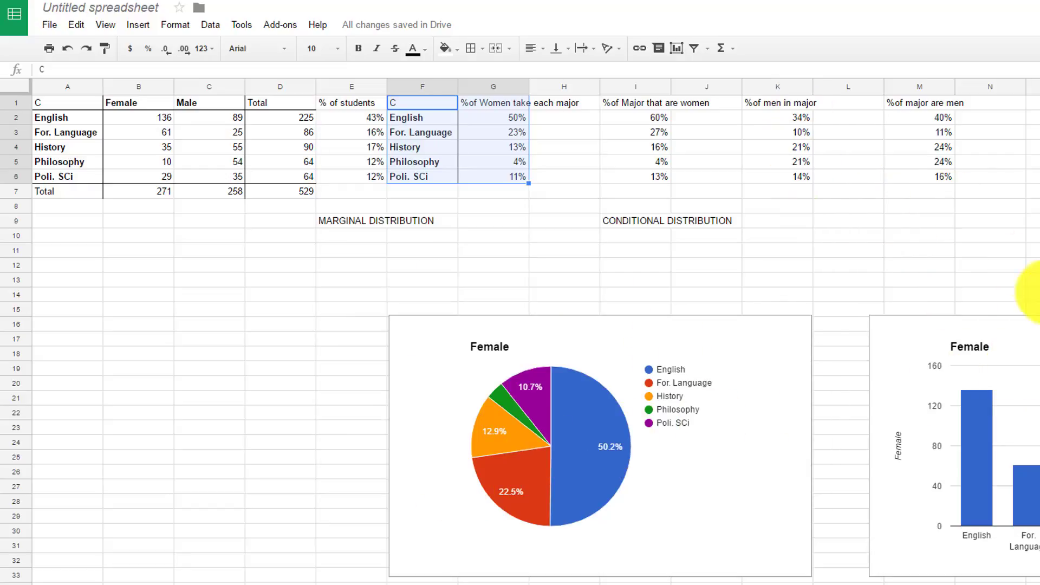
Select the major labels A1:A6 together with the %of Major that are women values I1:I6
{"action": "left_click", "coordinate": [633, 271]}
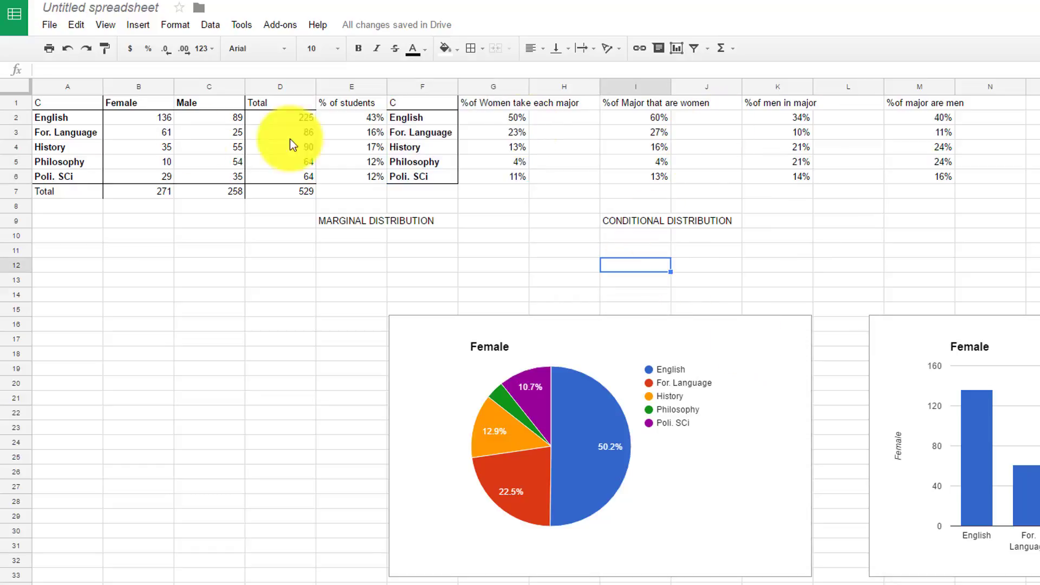
{"action": "left_click_drag", "start_coordinate": [70, 101], "coordinate": [68, 182]}
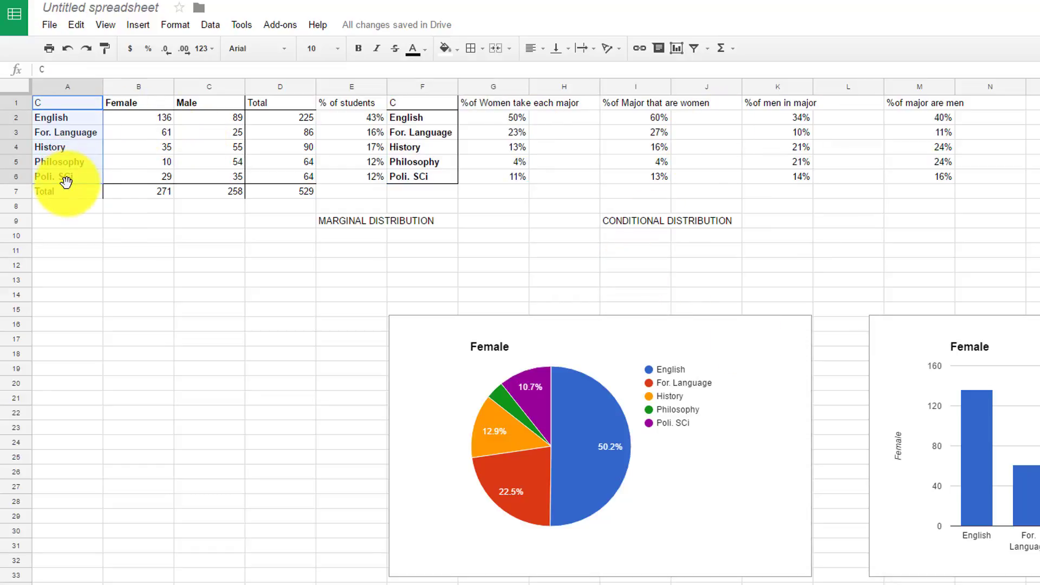
{"action": "left_click_drag", "start_coordinate": [655, 101], "coordinate": [658, 176]}
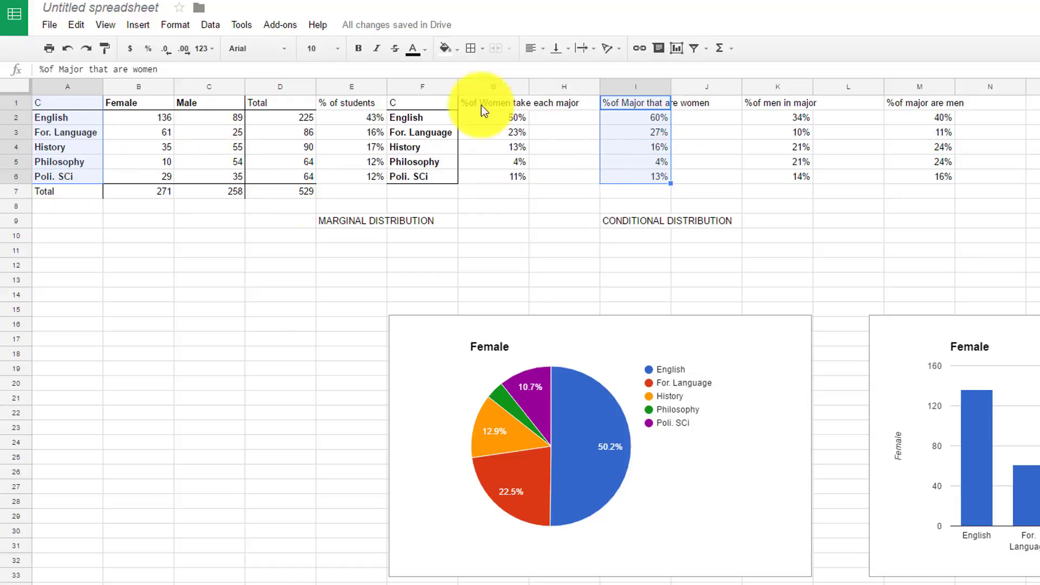
Insert a column chart of these percentages and place it right of the Female pie chart
{"action": "left_click", "coordinate": [142, 25]}
{"action": "left_click", "coordinate": [159, 296]}
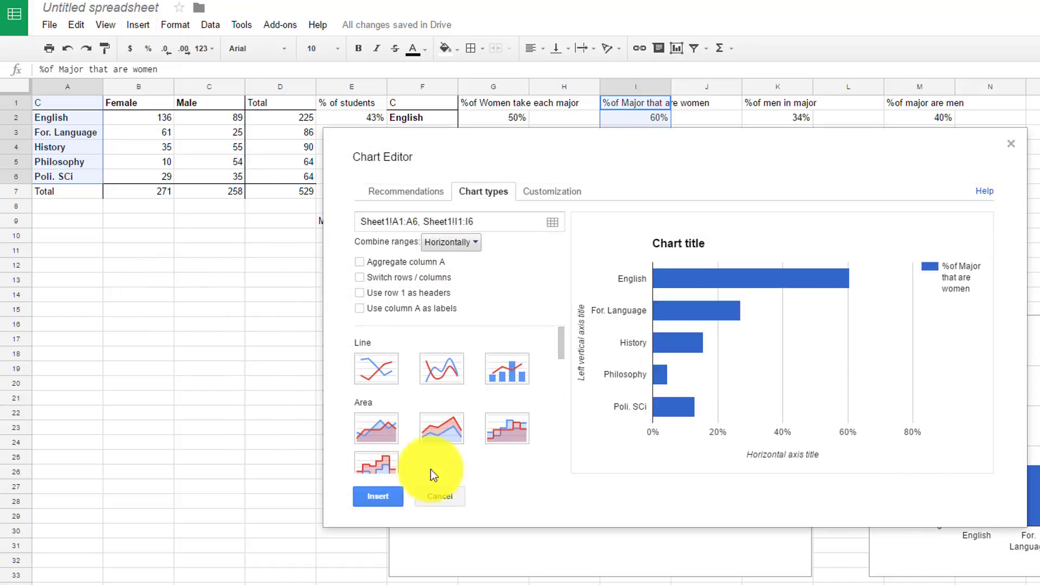
{"action": "scroll", "coordinate": [438, 444], "scroll_direction": "down", "scroll_amount": 5}
{"action": "scroll", "coordinate": [380, 382], "scroll_direction": "up", "scroll_amount": 3}
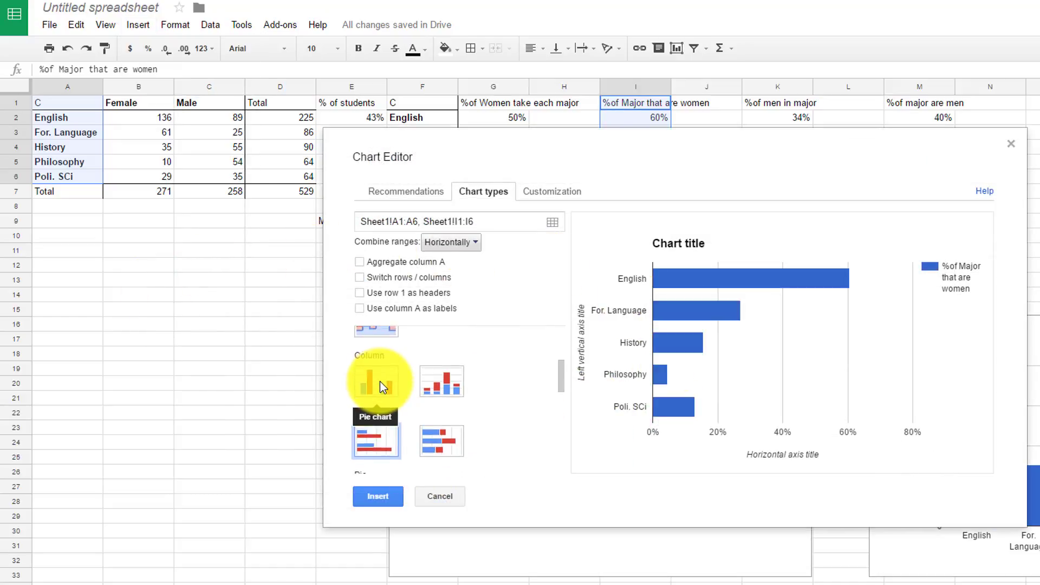
{"action": "scroll", "coordinate": [379, 382], "scroll_direction": "down", "scroll_amount": 2}
{"action": "scroll", "coordinate": [377, 368], "scroll_direction": "up", "scroll_amount": 1}
{"action": "left_click", "coordinate": [375, 347]}
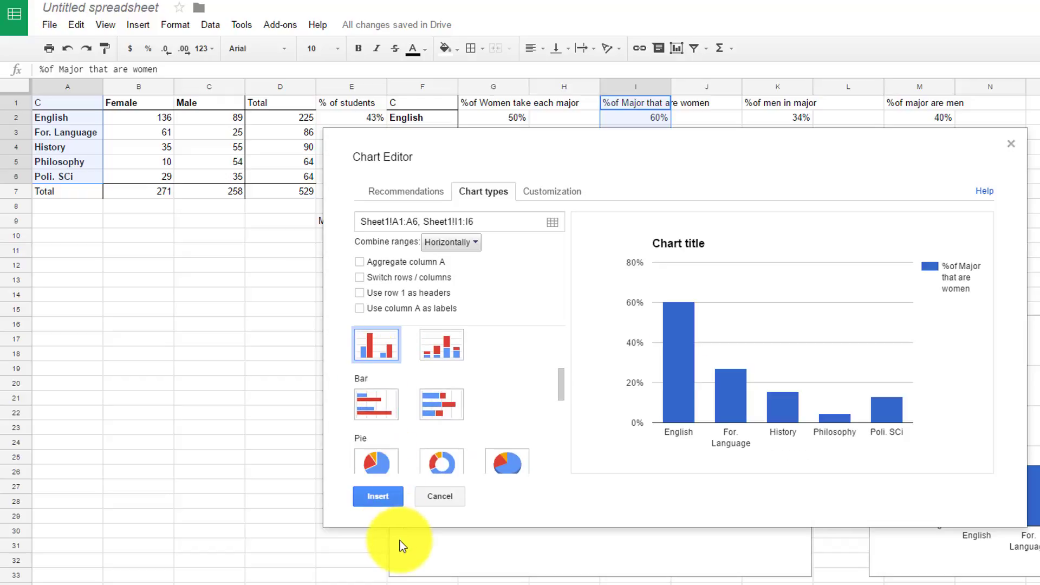
{"action": "left_click", "coordinate": [387, 496]}
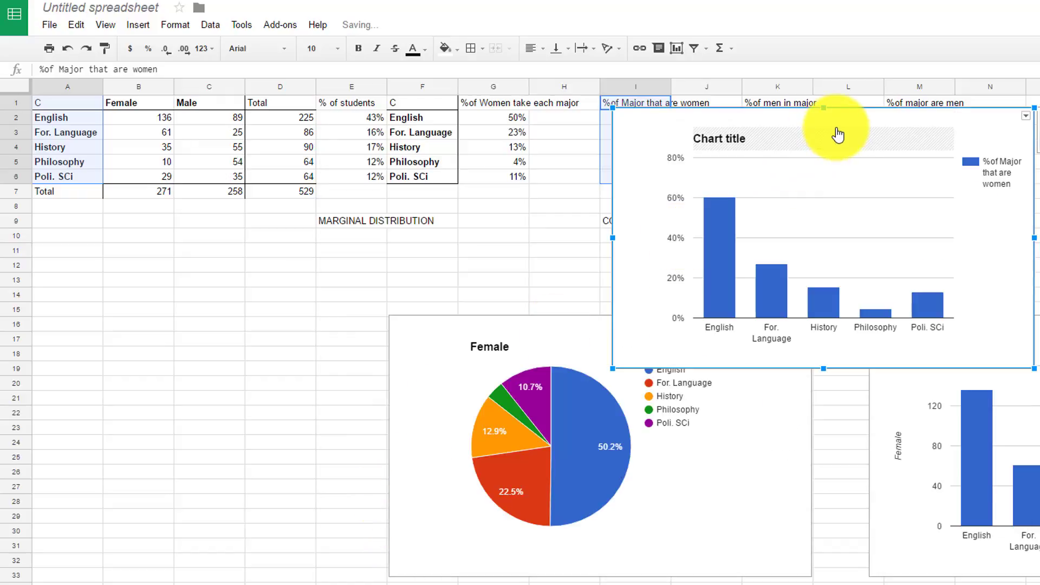
{"action": "left_click_drag", "start_coordinate": [863, 123], "coordinate": [628, 300]}
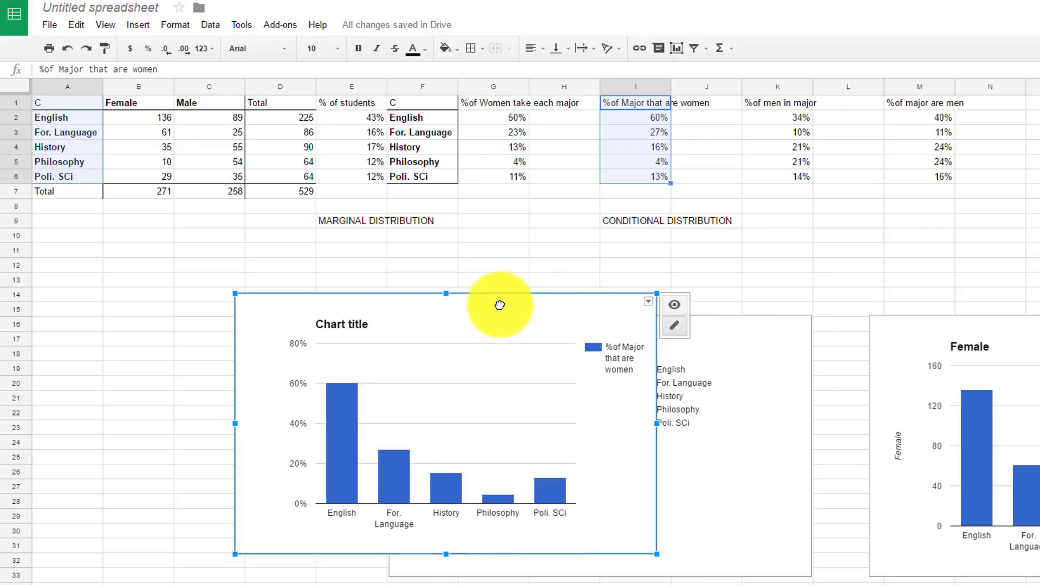
{"action": "left_click_drag", "start_coordinate": [499, 305], "coordinate": [1015, 325]}
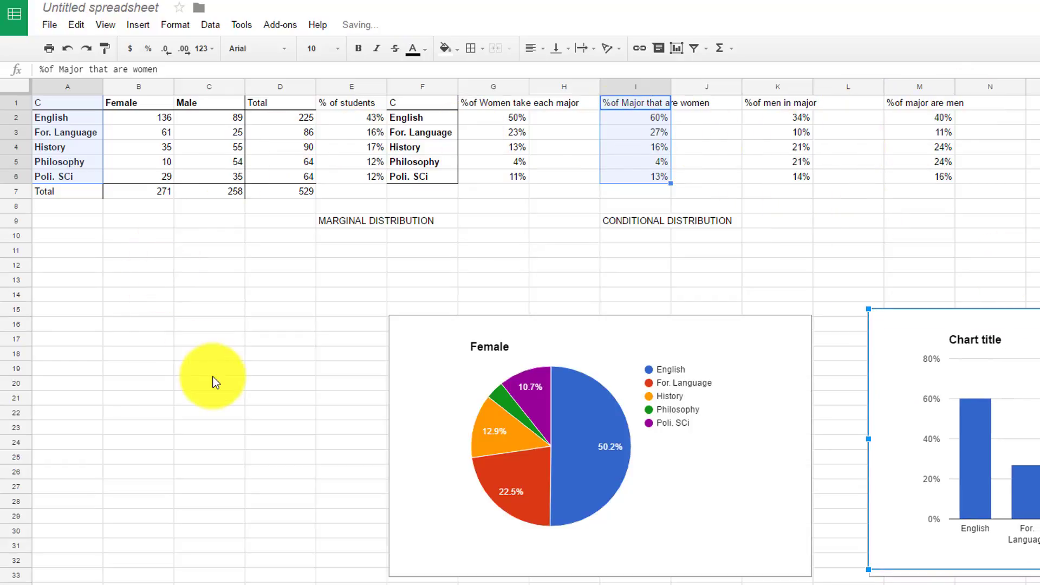
{"action": "left_click", "coordinate": [291, 348]}
{"action": "left_click_drag", "start_coordinate": [60, 99], "coordinate": [300, 179]}
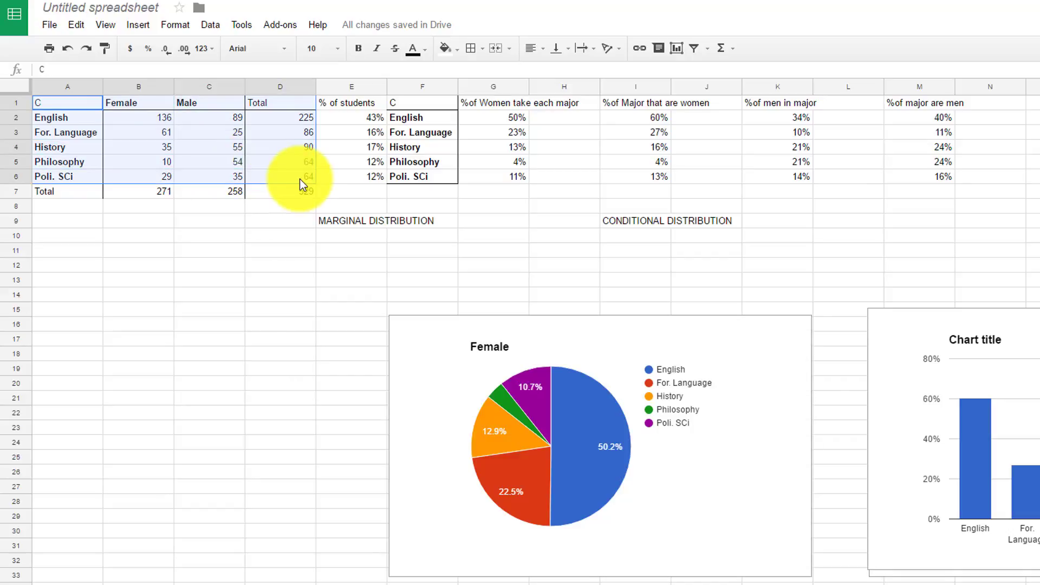
{"action": "left_click", "coordinate": [138, 26]}
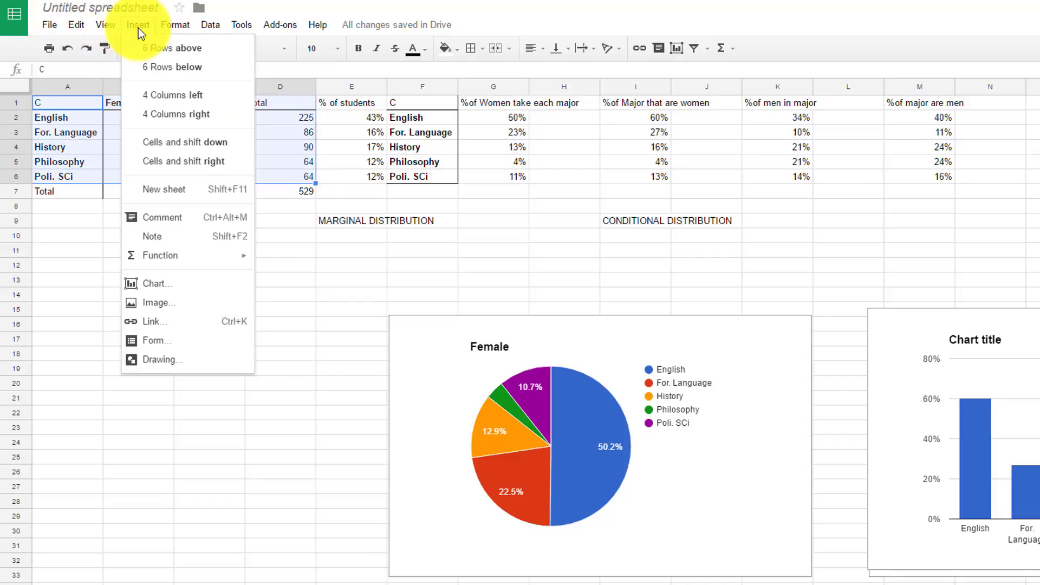
{"action": "left_click", "coordinate": [182, 294]}
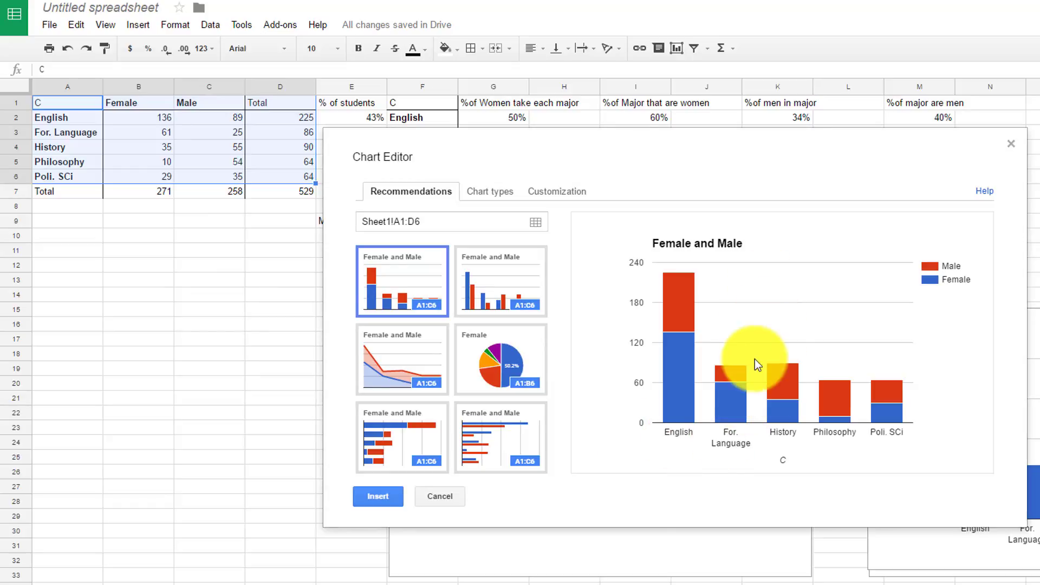
{"action": "left_click", "coordinate": [503, 352]}
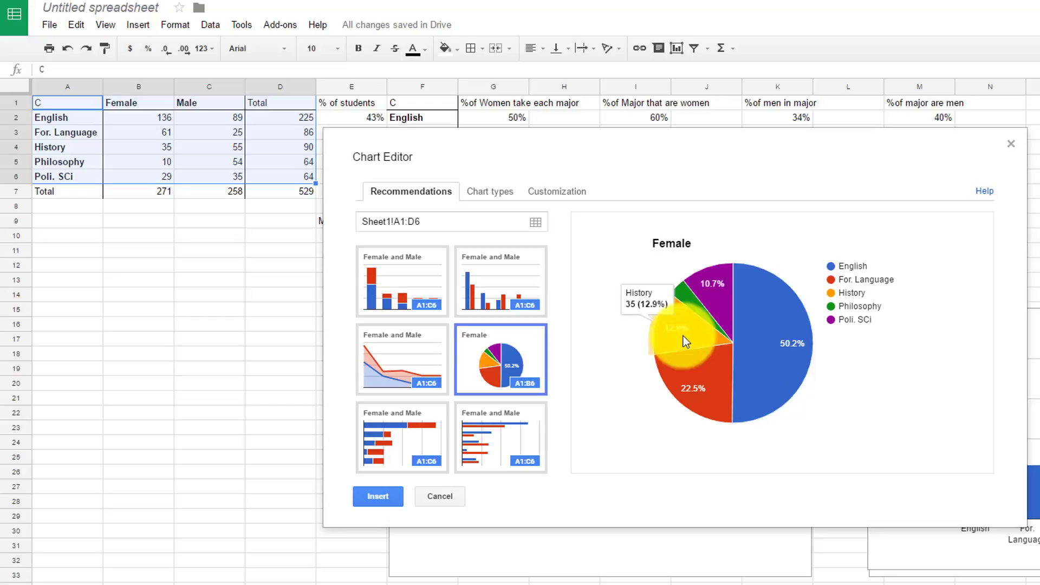
{"action": "left_click", "coordinate": [406, 357]}
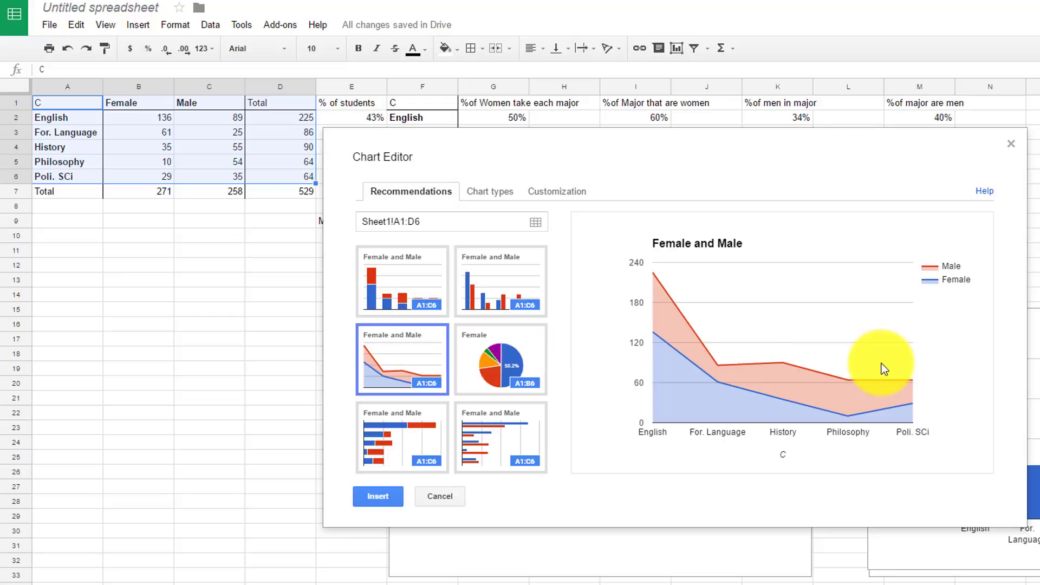
{"action": "left_click", "coordinate": [417, 426]}
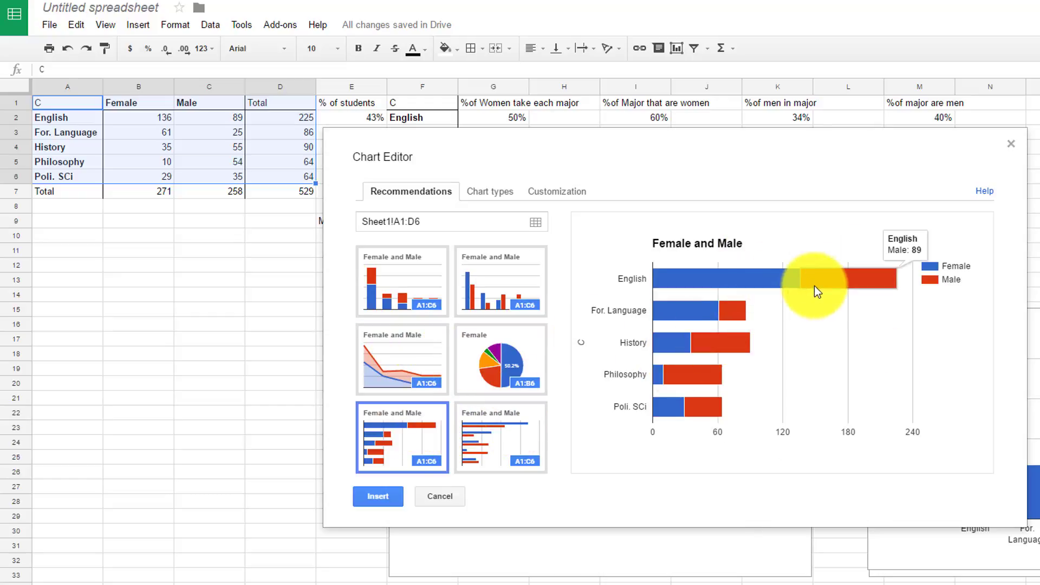
{"action": "mouse_move", "coordinate": [736, 319]}
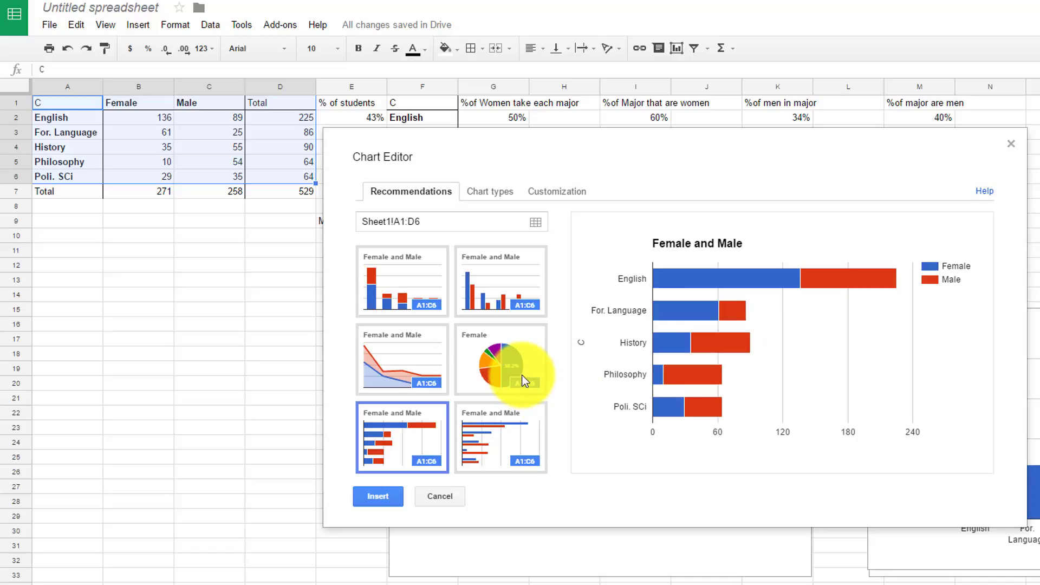
{"action": "left_click", "coordinate": [481, 198]}
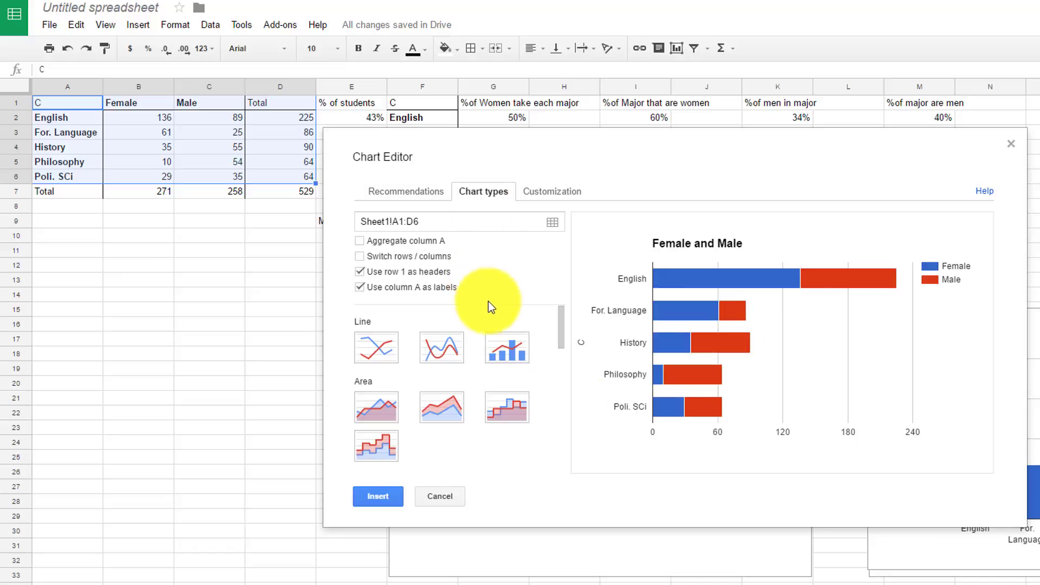
{"action": "scroll", "coordinate": [501, 363], "scroll_direction": "down", "scroll_amount": 5}
{"action": "scroll", "coordinate": [501, 362], "scroll_direction": "down", "scroll_amount": 5}
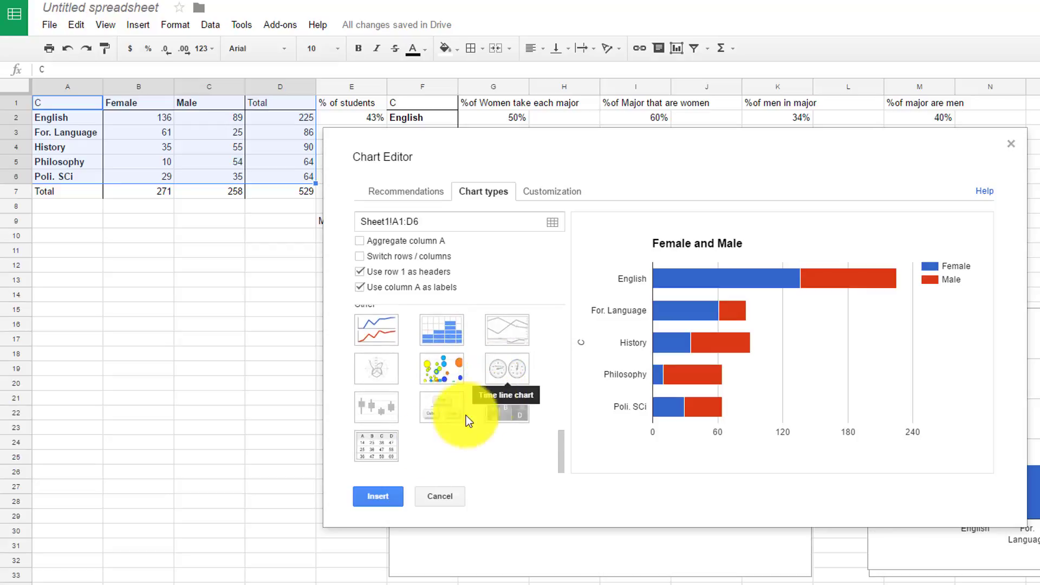
{"action": "left_click", "coordinate": [443, 374]}
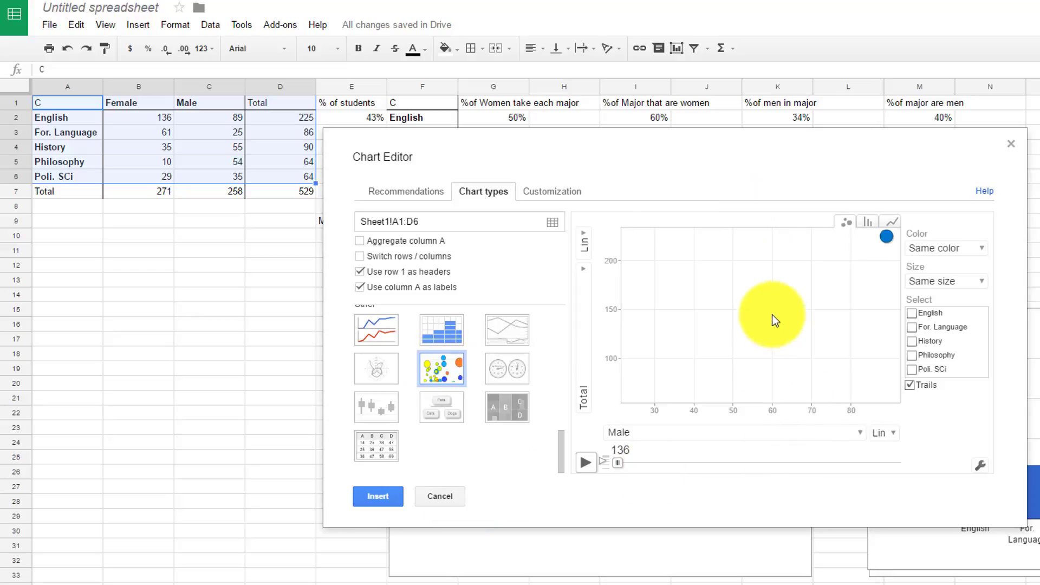
{"action": "left_click", "coordinate": [447, 501]}
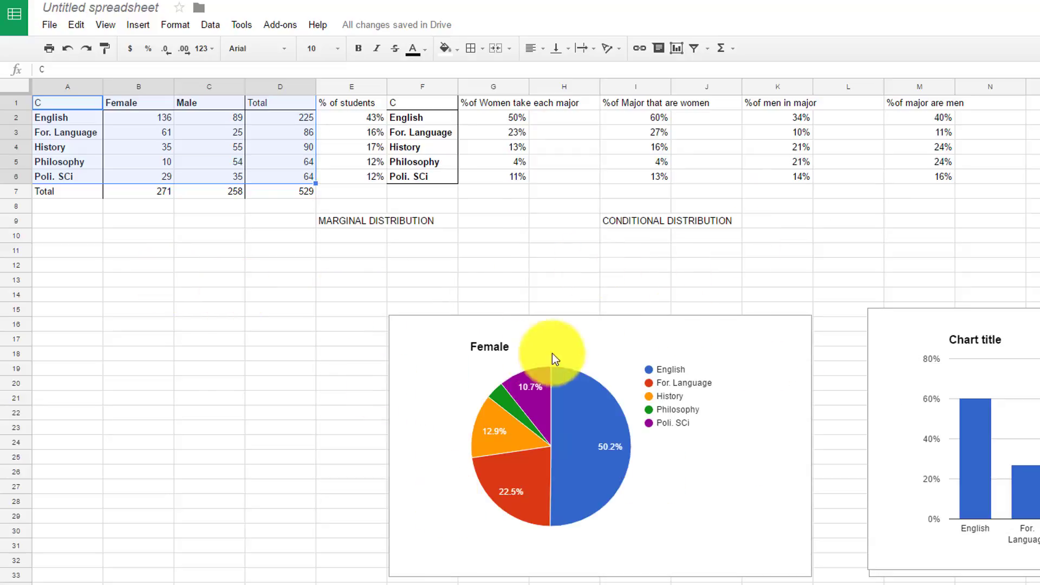